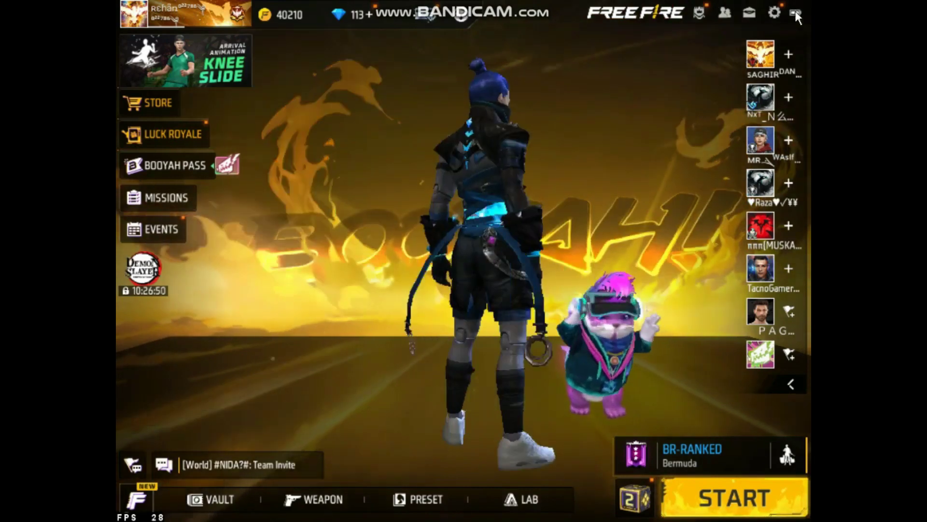
# - Turn on Shadow in the game's display settings and return to the lobby
pyautogui.click(772, 13)
pyautogui.click(176, 270)
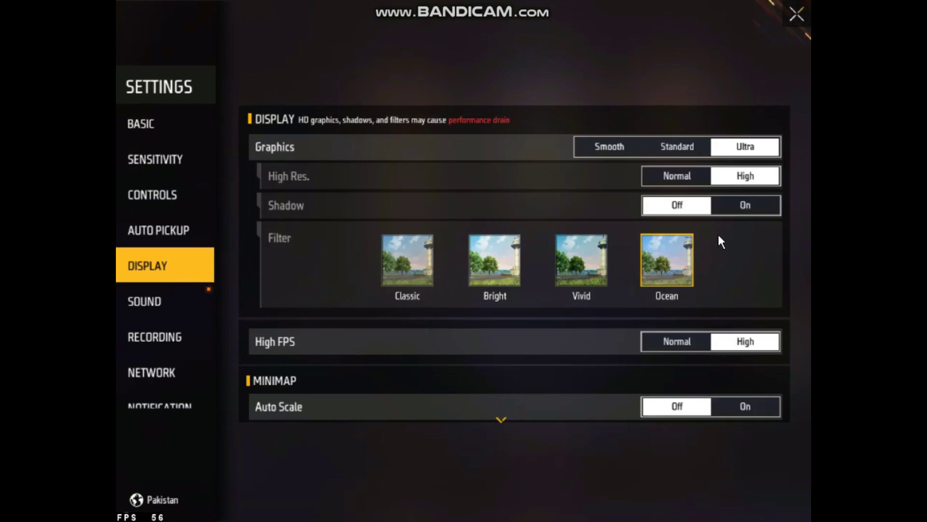
pyautogui.click(743, 211)
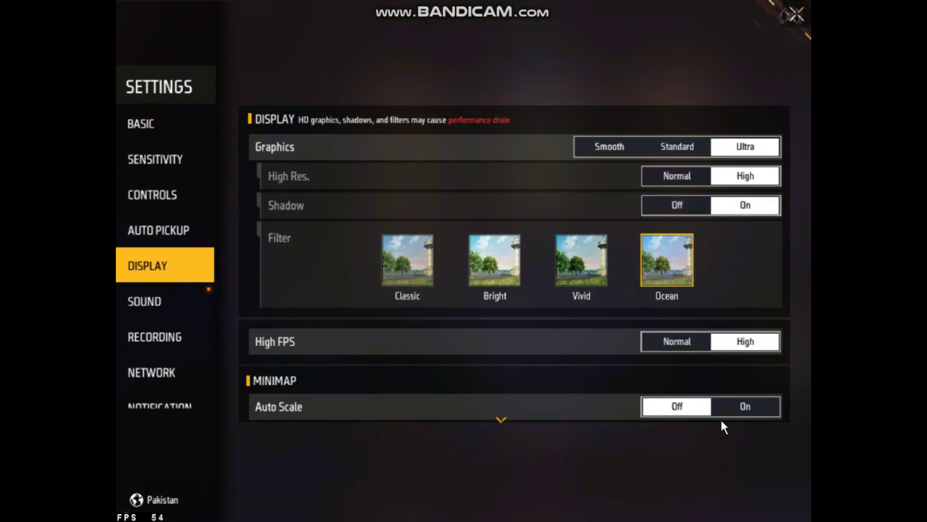
pyautogui.press('Escape')
# - Choose the Training mode and enter the training match
pyautogui.click(635, 462)
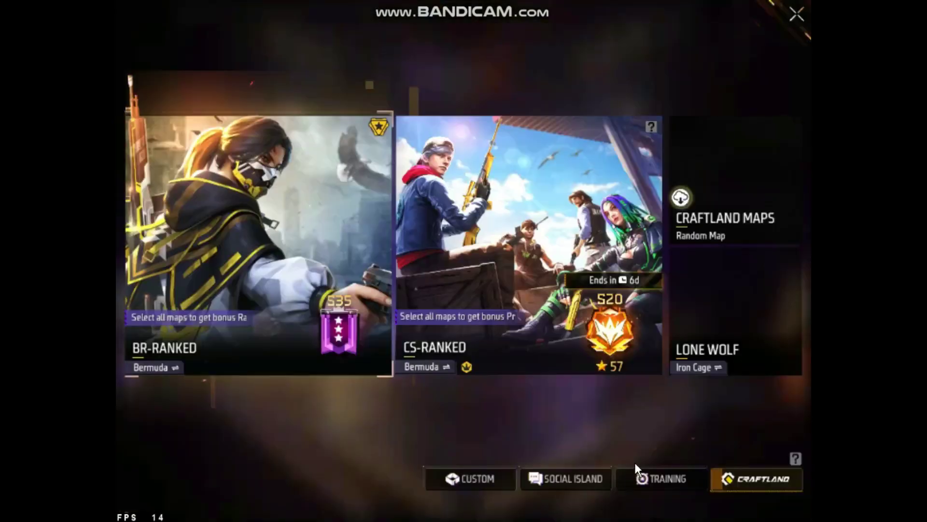
pyautogui.click(645, 482)
pyautogui.click(760, 500)
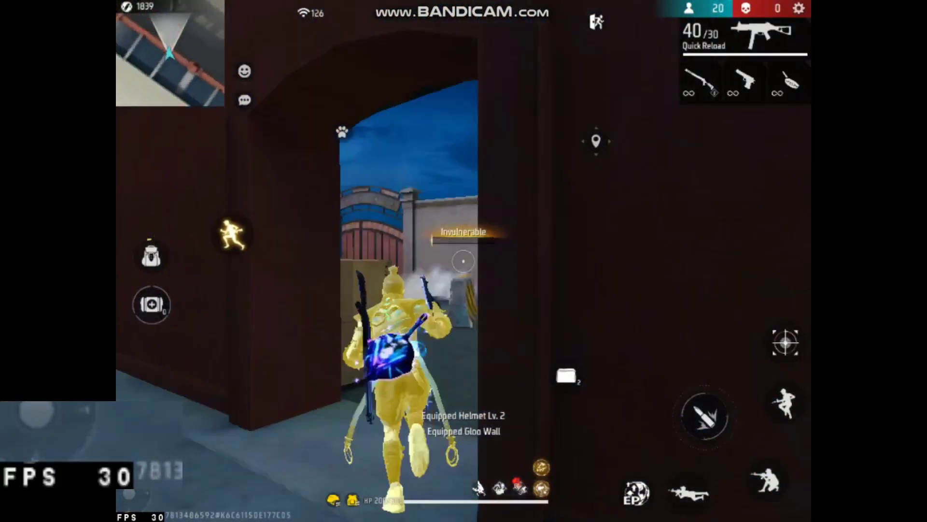
# - Run through the training map while switching weapons, and equip the pistol
pyautogui.press('2')
pyautogui.press('w')
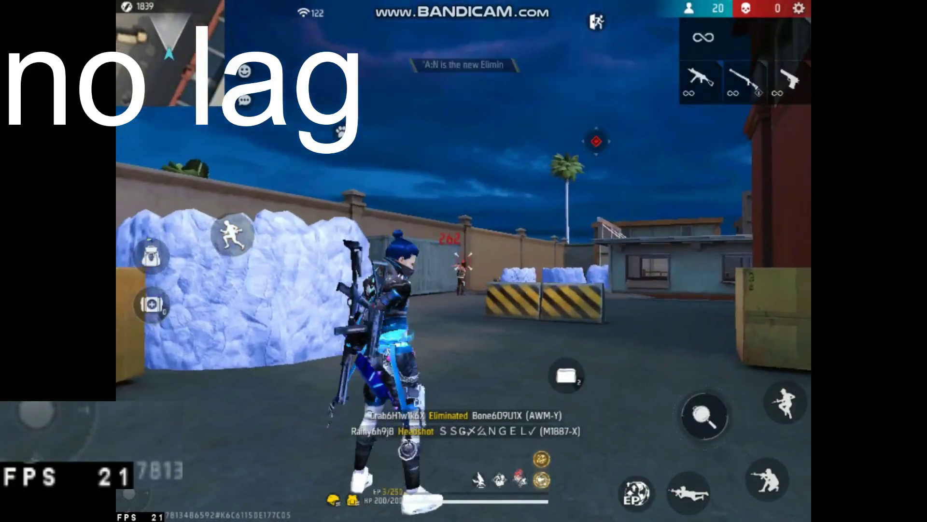
pyautogui.press('w')
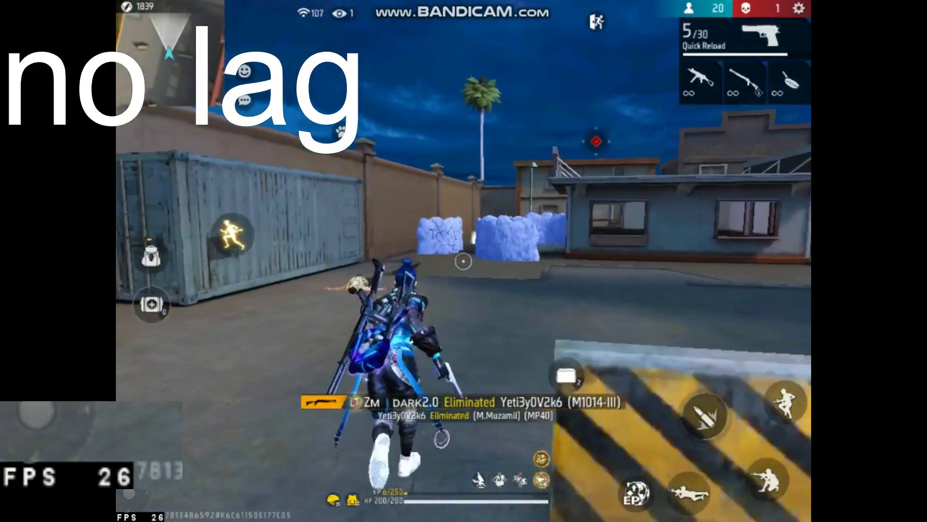
pyautogui.press('w')
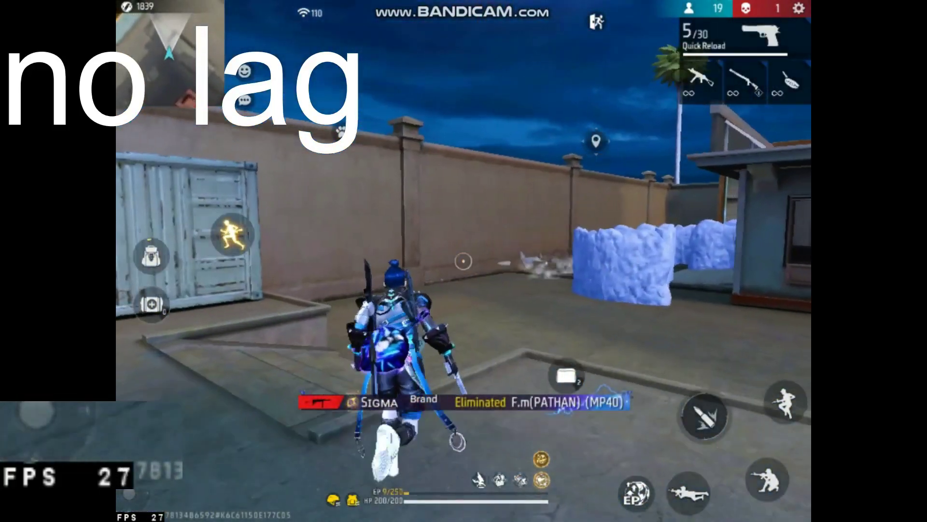
pyautogui.press('3')
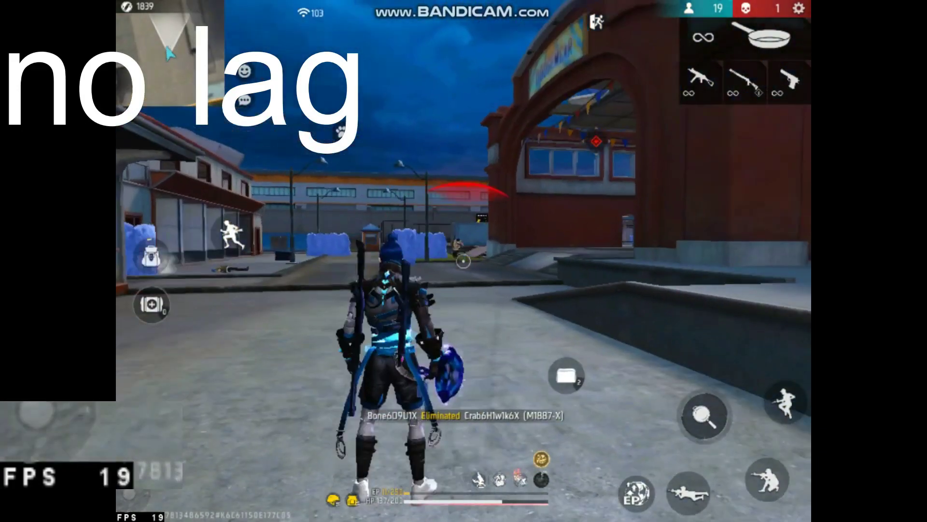
pyautogui.press('3')
pyautogui.press('w')
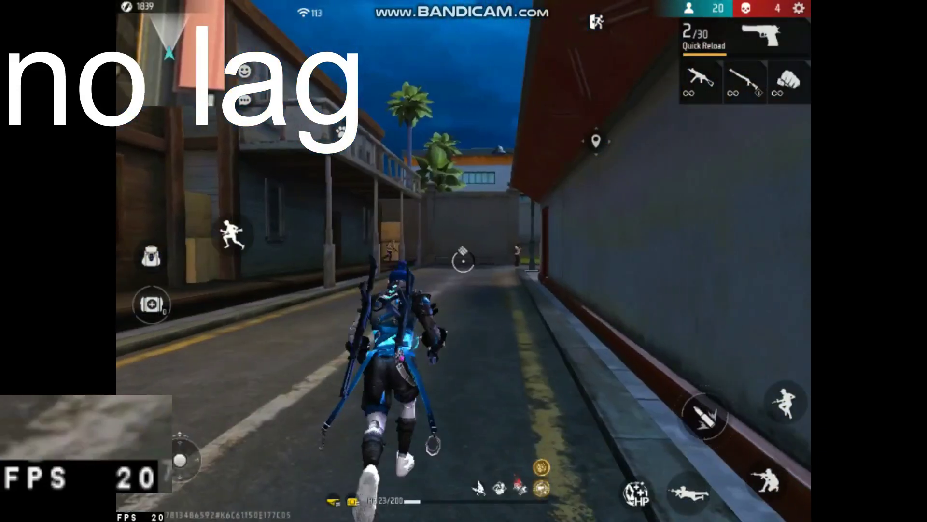
# - Crouch, switch to the submachine gun and fire at the enemy at the far end of the street
pyautogui.press('c')
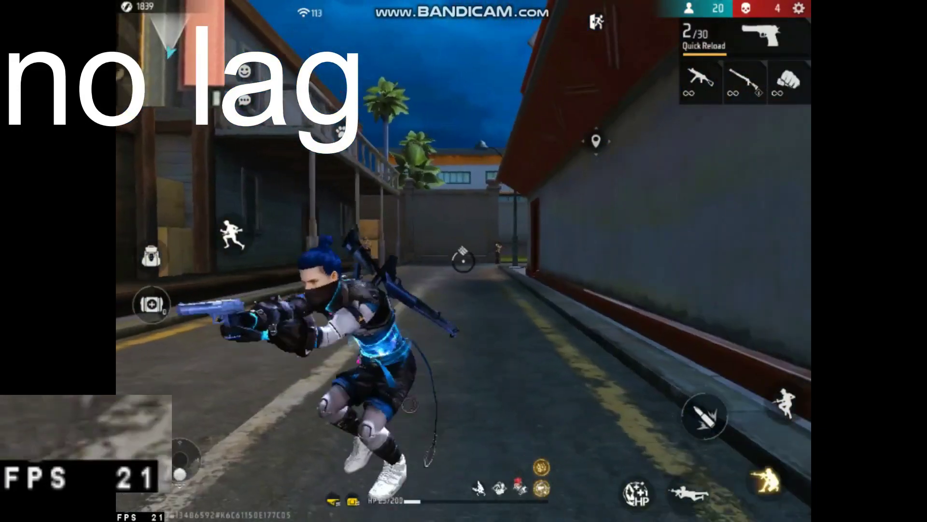
pyautogui.press('1')
pyautogui.press('w')
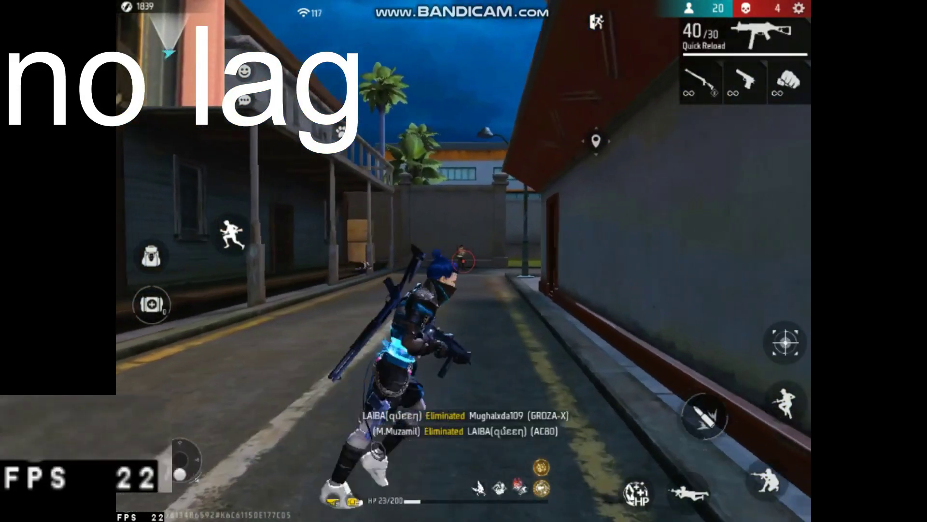
pyautogui.rightClick(463, 261)
pyautogui.click(464, 261)
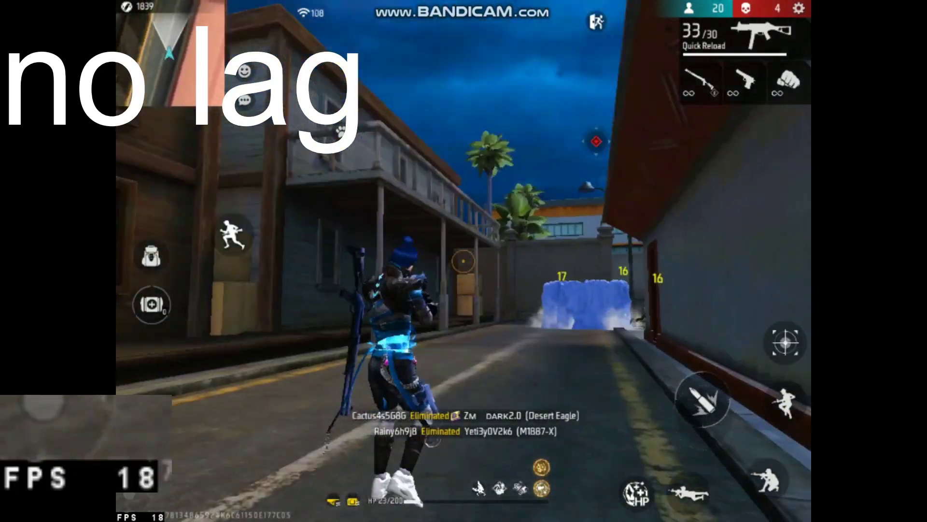
pyautogui.click(463, 261)
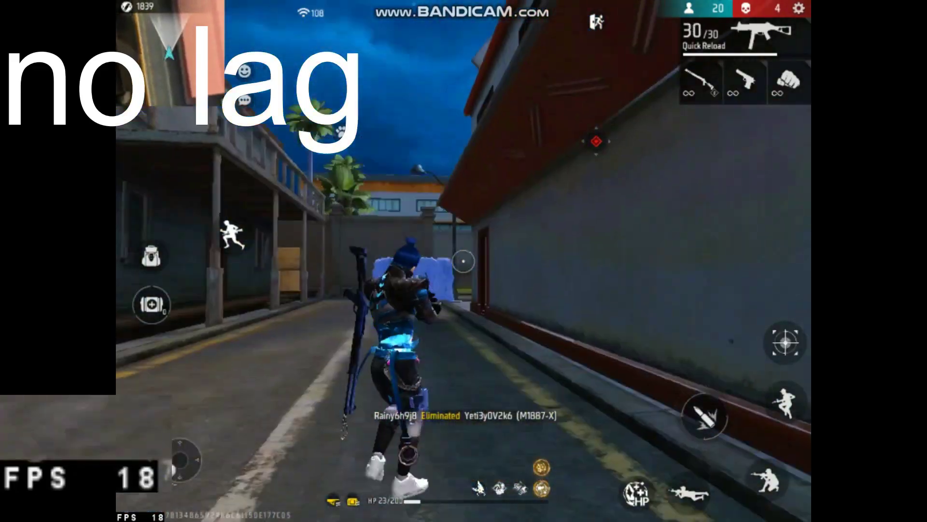
# - Advance along the street and shoot the enemy near the gloo wall with the submachine gun
pyautogui.press('w')
pyautogui.press('w')
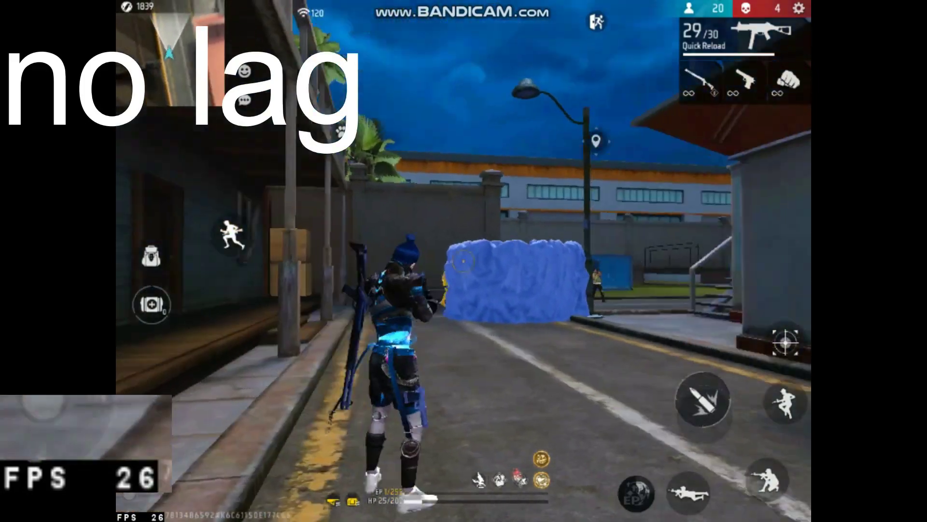
pyautogui.click(463, 261)
pyautogui.click(463, 261)
pyautogui.click(463, 261)
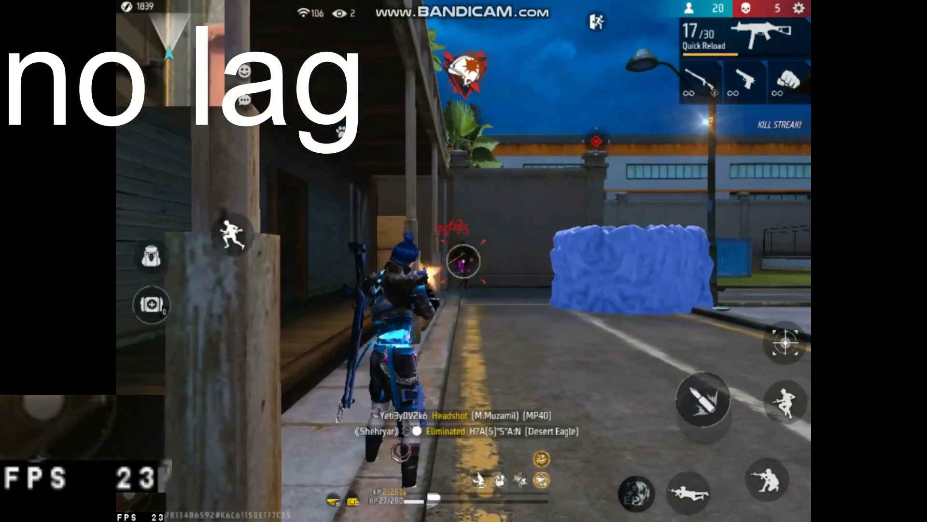
pyautogui.click(463, 261)
# - Move on to the road beside the outdoor stairs and fire at the players on the grass
pyautogui.press('w')
pyautogui.press('w')
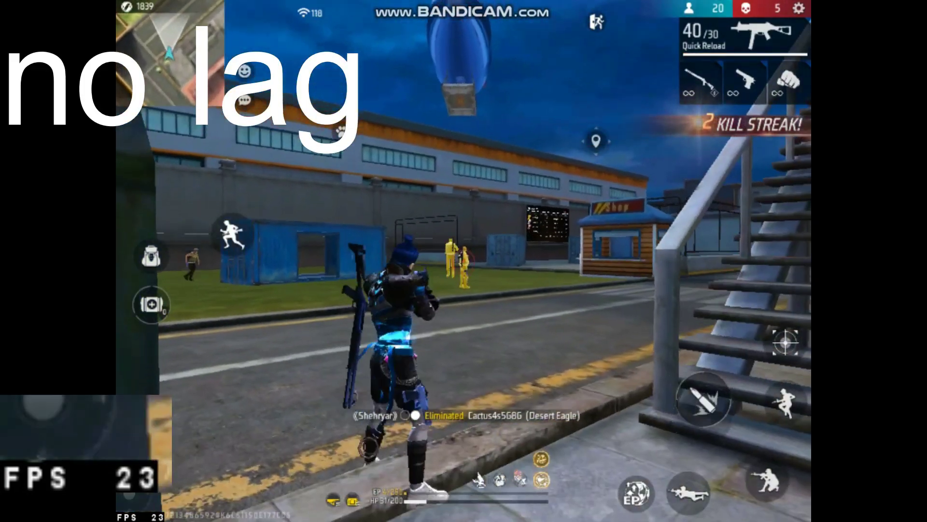
pyautogui.click(464, 261)
pyautogui.click(464, 261)
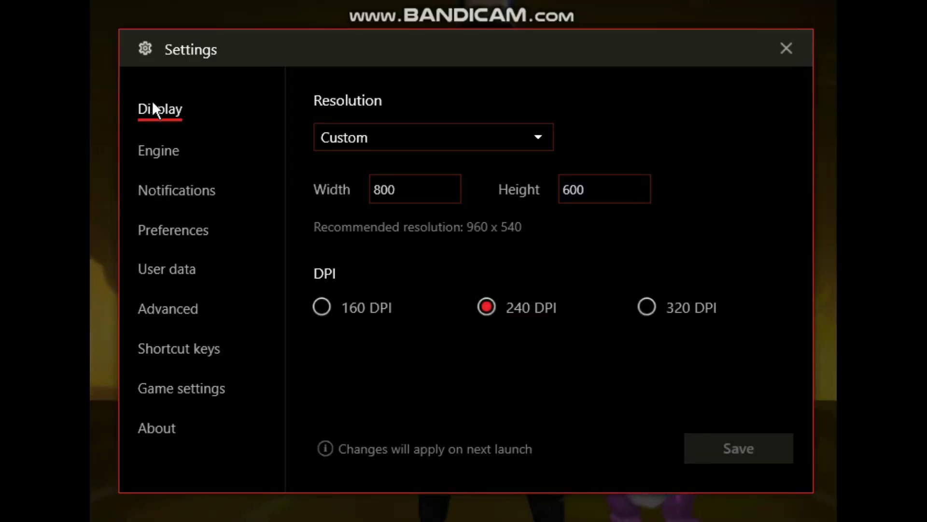
# - In MSI App Player's settings, review the display resolution and the engine's graphics, ASTC texture, CPU, RAM and frame rate options
pyautogui.doubleClick(393, 183)
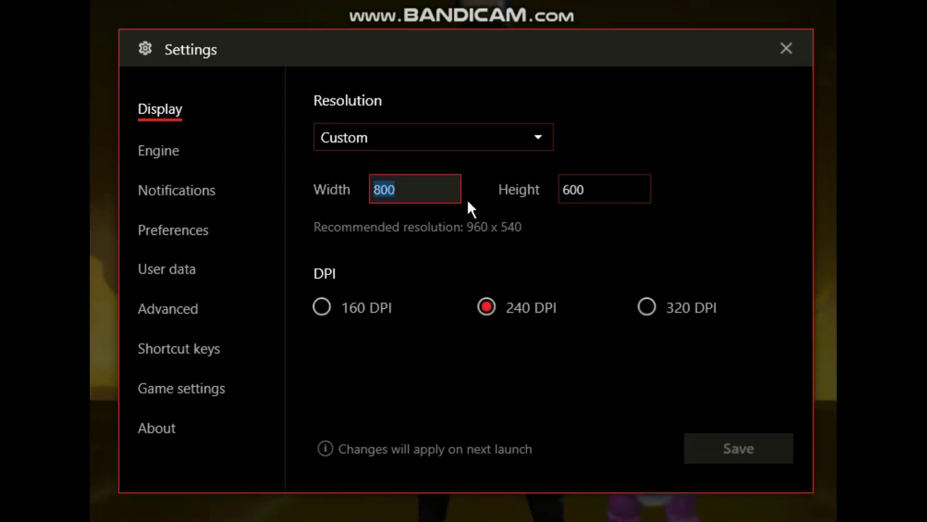
pyautogui.doubleClick(644, 192)
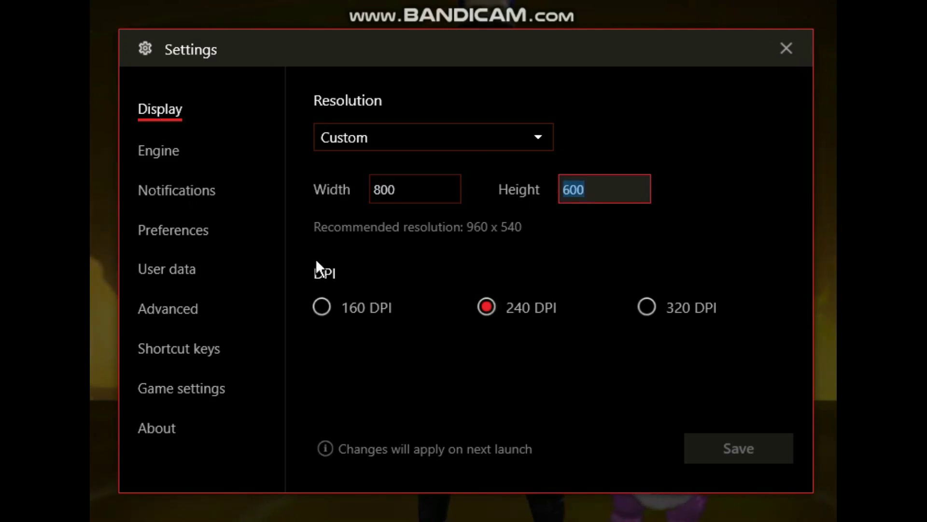
pyautogui.click(164, 157)
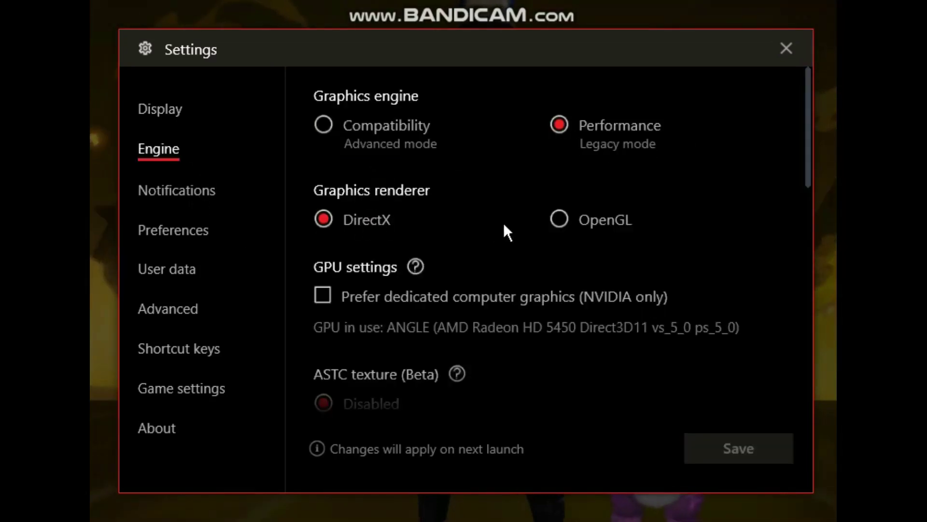
pyautogui.scroll(-1, 505, 225)
pyautogui.scroll(-5, 503, 222)
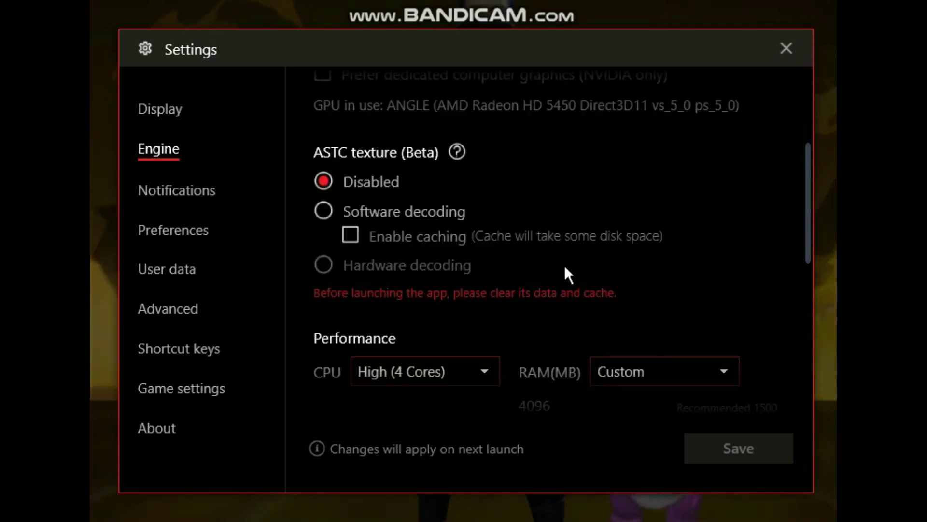
pyautogui.scroll(-1, 506, 278)
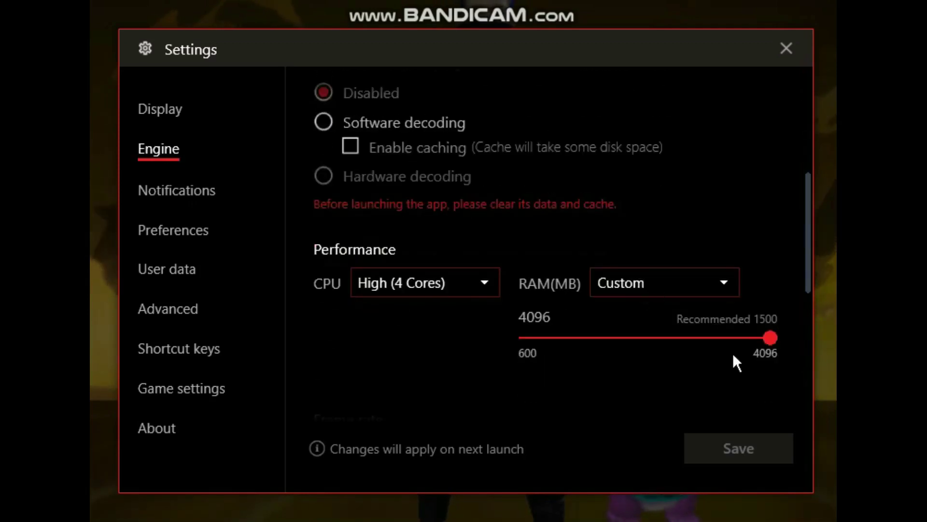
pyautogui.scroll(-4, 767, 343)
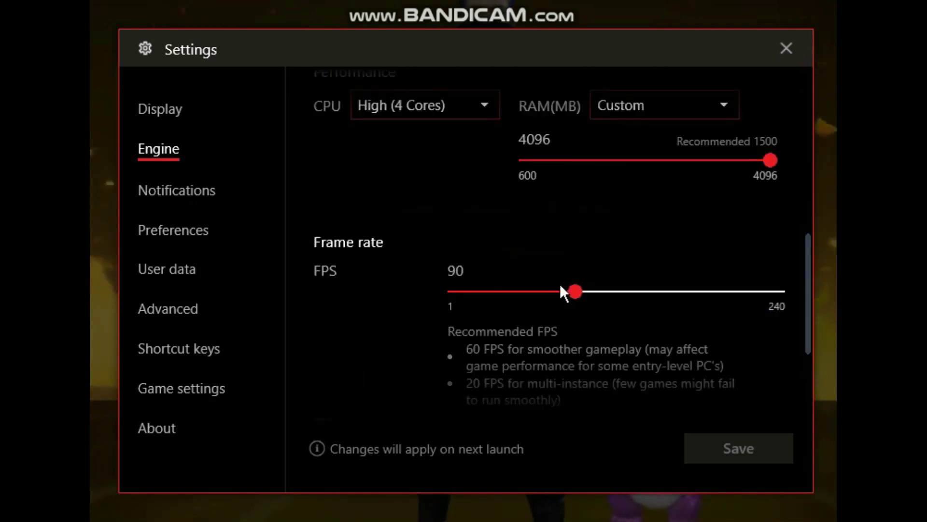
pyautogui.scroll(-3, 371, 307)
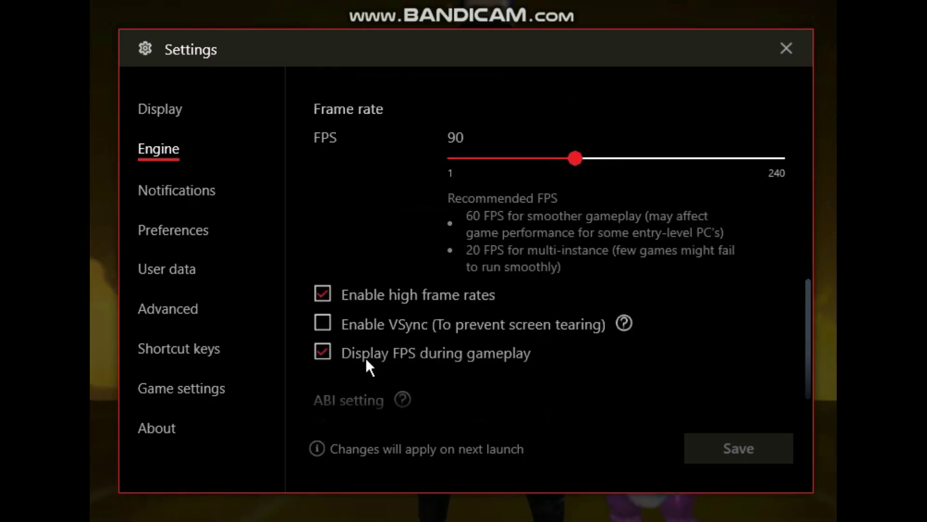
# - Review the emulator's notification settings and its performance, game control, platform and media folder preferences
pyautogui.click(180, 193)
pyautogui.scroll(-2, 667, 169)
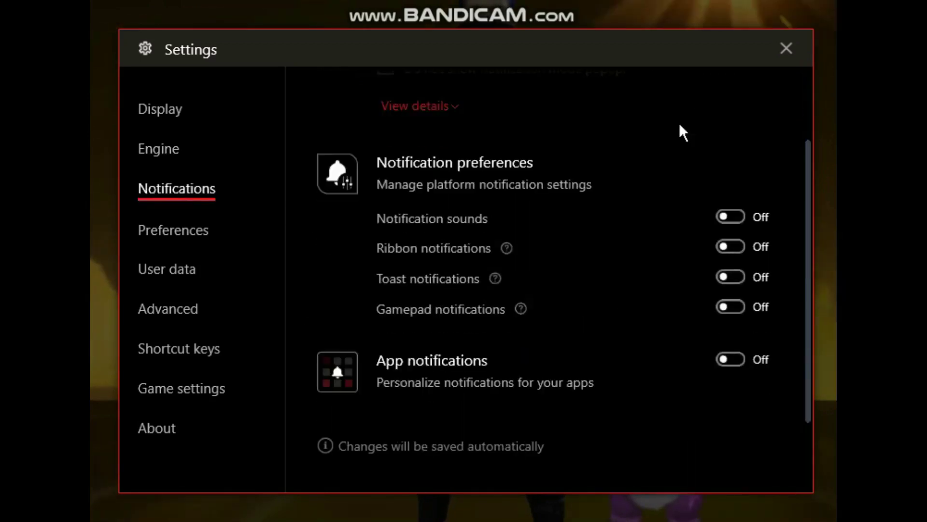
pyautogui.click(177, 231)
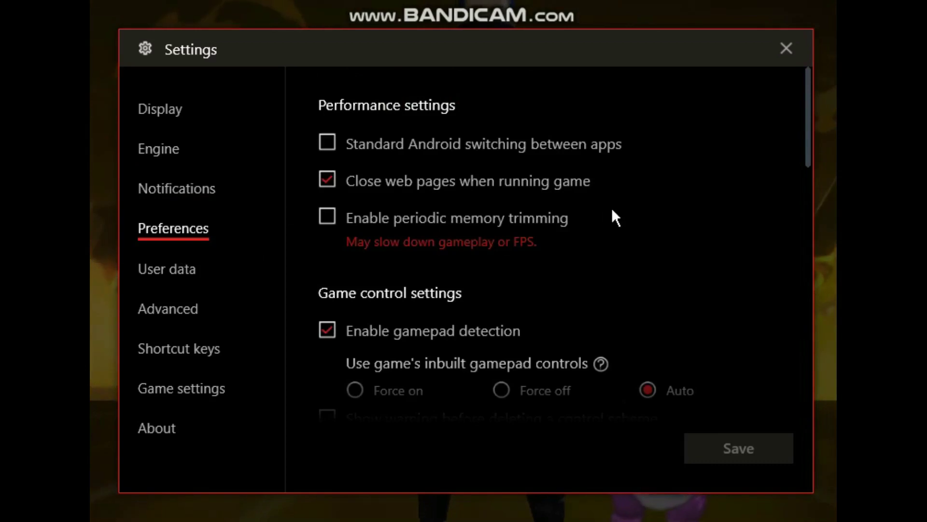
pyautogui.scroll(-8, 564, 200)
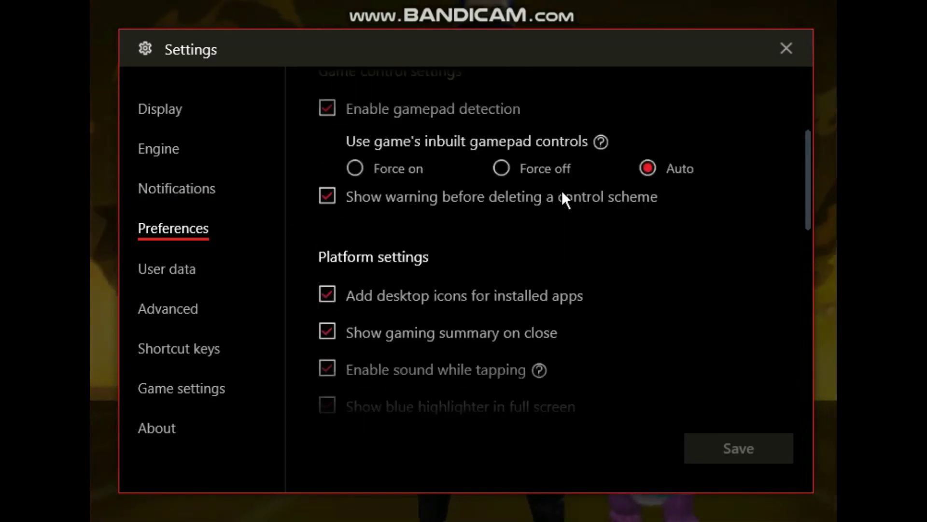
pyautogui.scroll(-9, 520, 203)
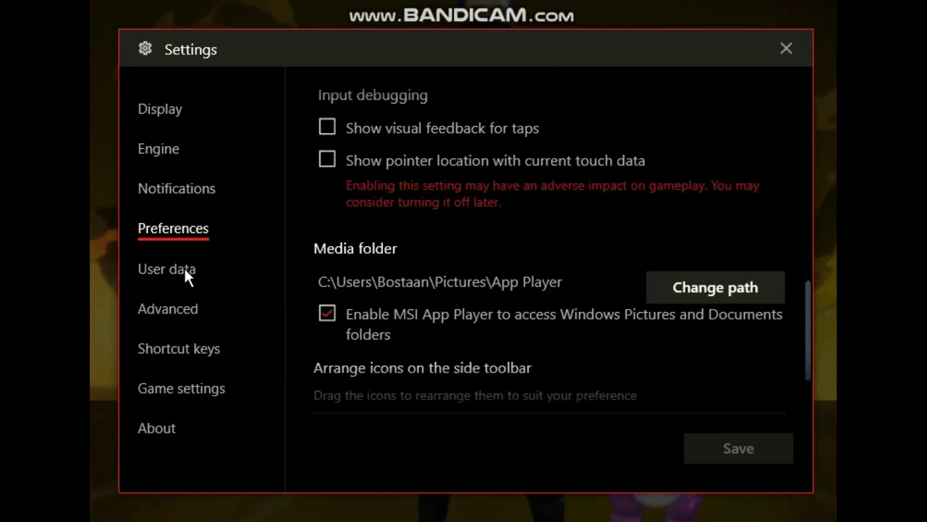
# - Select Asus ROG 2 as the predefined device profile in the advanced settings
pyautogui.click(186, 269)
pyautogui.click(147, 314)
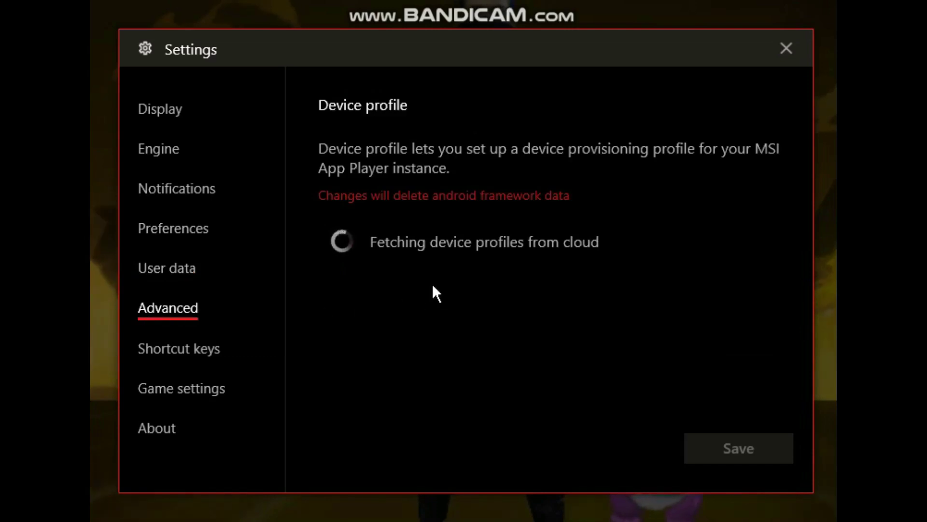
pyautogui.click(428, 259)
pyautogui.click(420, 265)
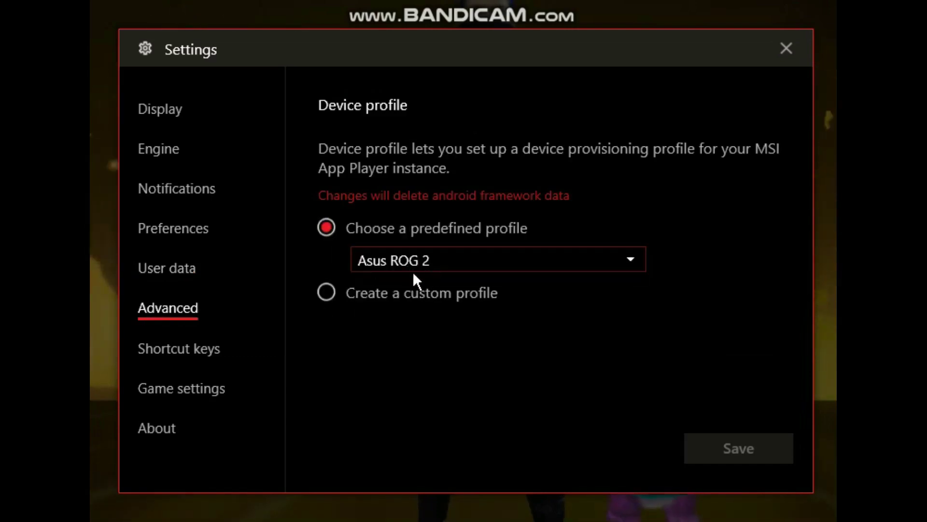
pyautogui.click(426, 269)
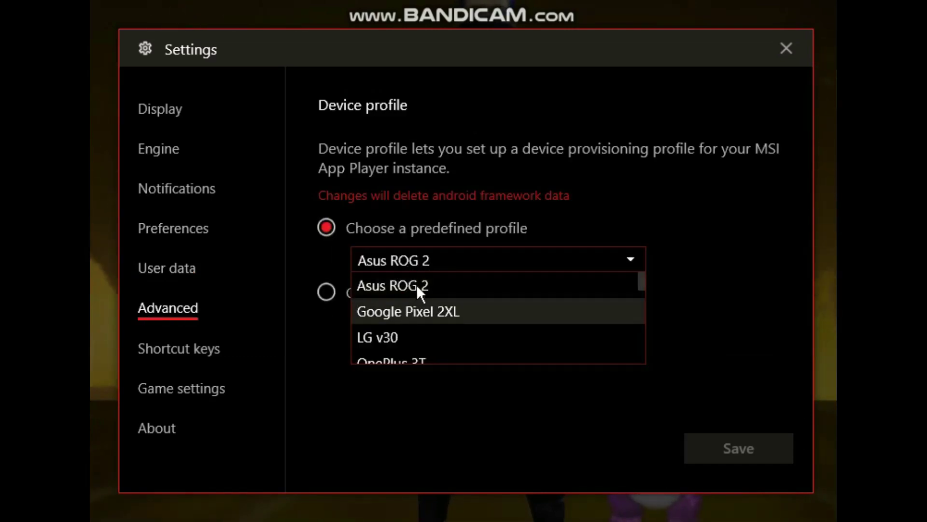
pyautogui.click(445, 282)
# - Review the shortcut key assignments for window, system, Android and miscellaneous actions
pyautogui.click(186, 349)
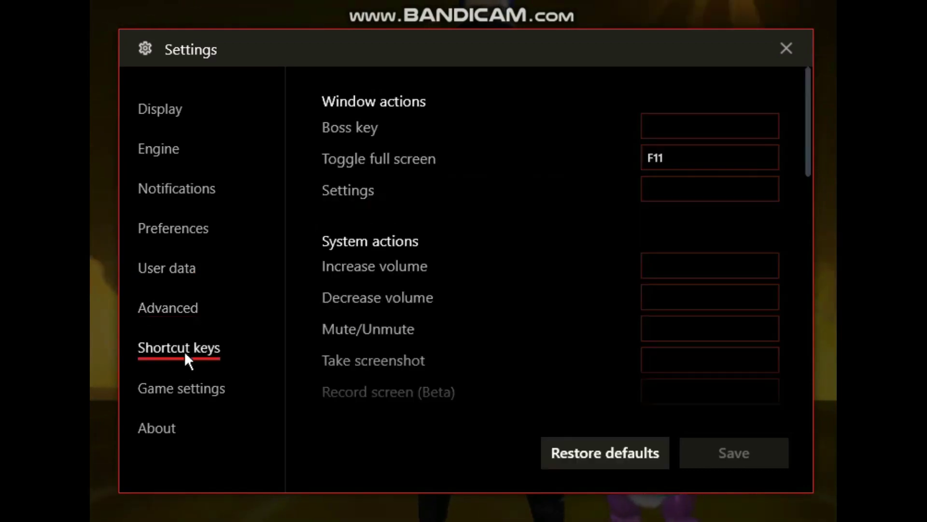
pyautogui.click(729, 124)
pyautogui.scroll(-2, 660, 310)
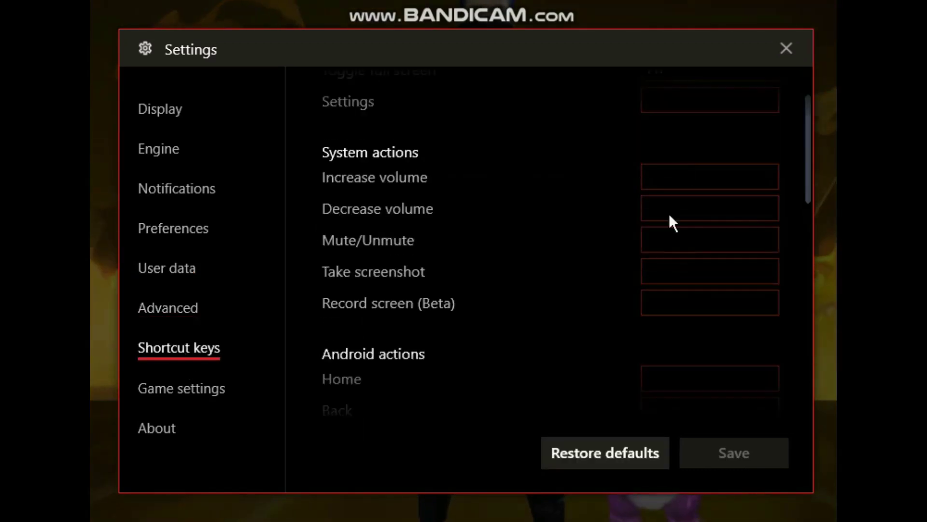
pyautogui.scroll(2, 666, 207)
pyautogui.scroll(-8, 694, 168)
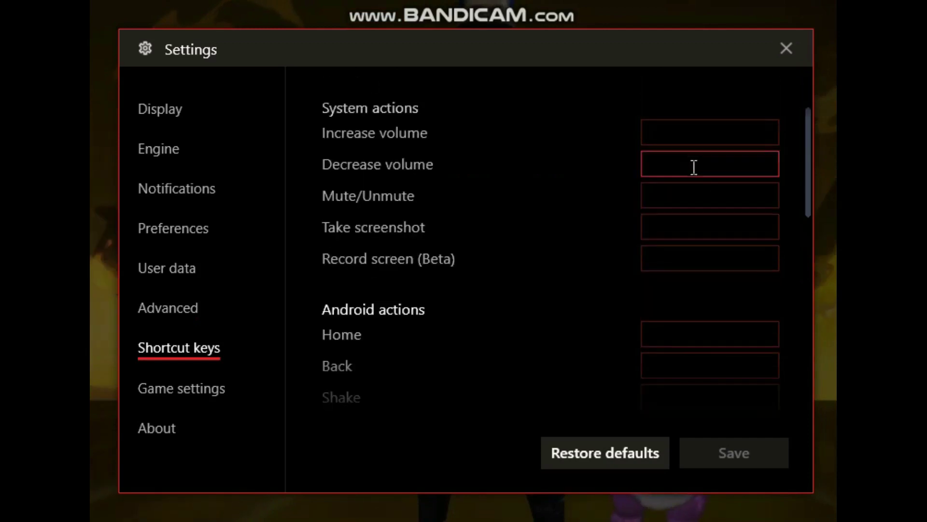
pyautogui.scroll(-6, 694, 204)
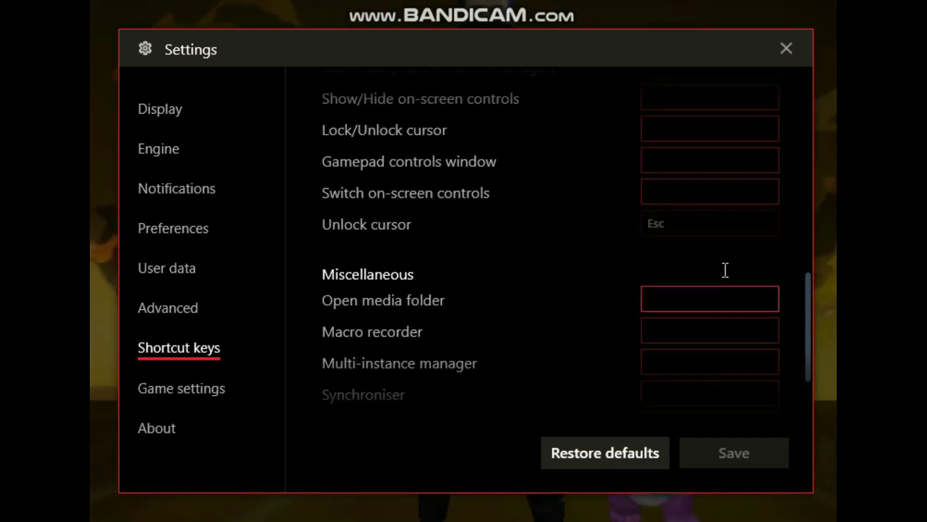
# - Open the game settings page of MSI App Player's settings
pyautogui.click(196, 392)
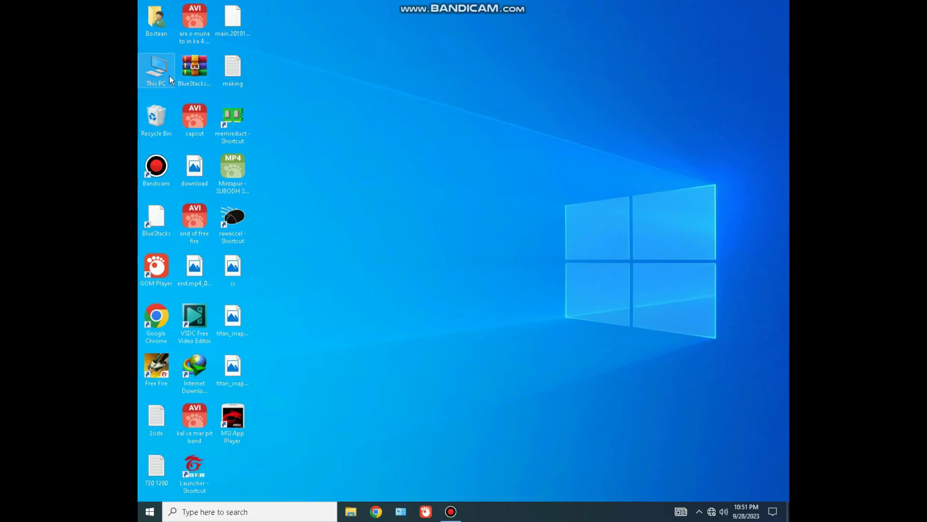
# - From This PC, open the Windows list of installed apps for uninstalling or changing programs
pyautogui.doubleClick(169, 76)
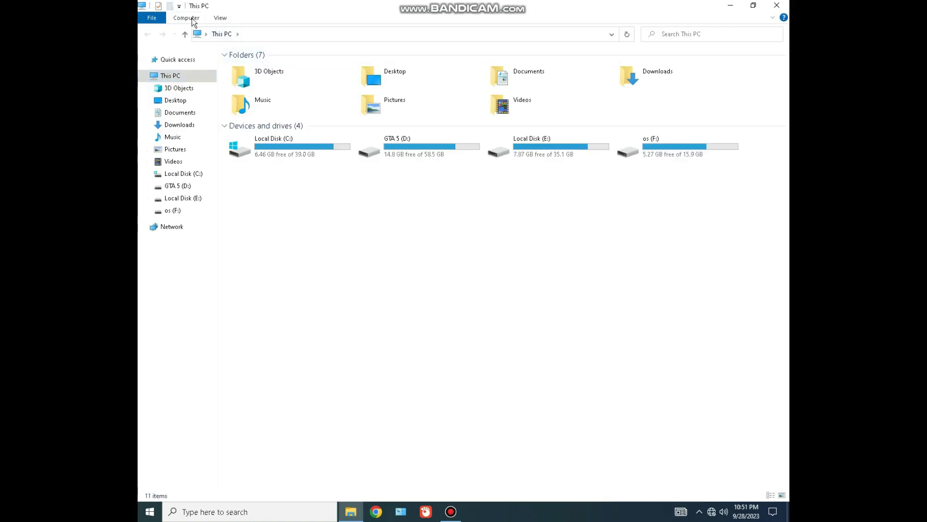
pyautogui.click(193, 19)
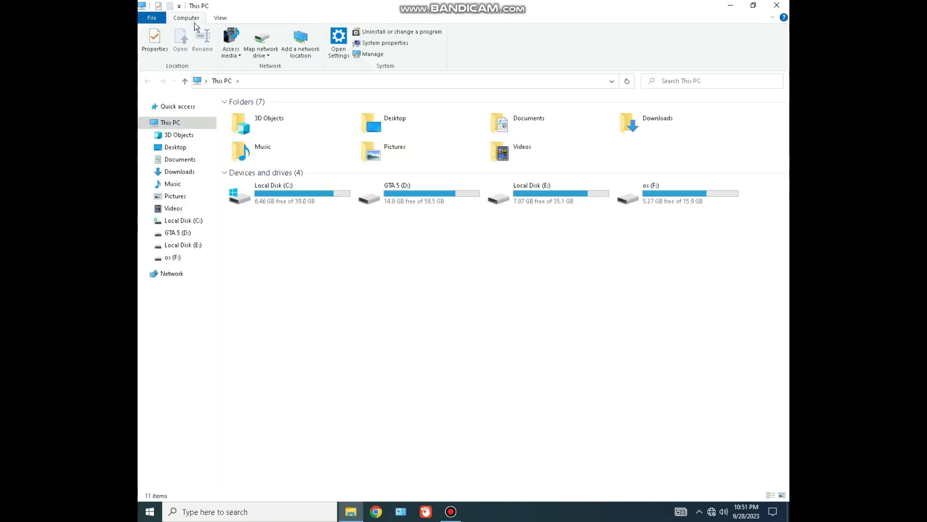
pyautogui.click(424, 32)
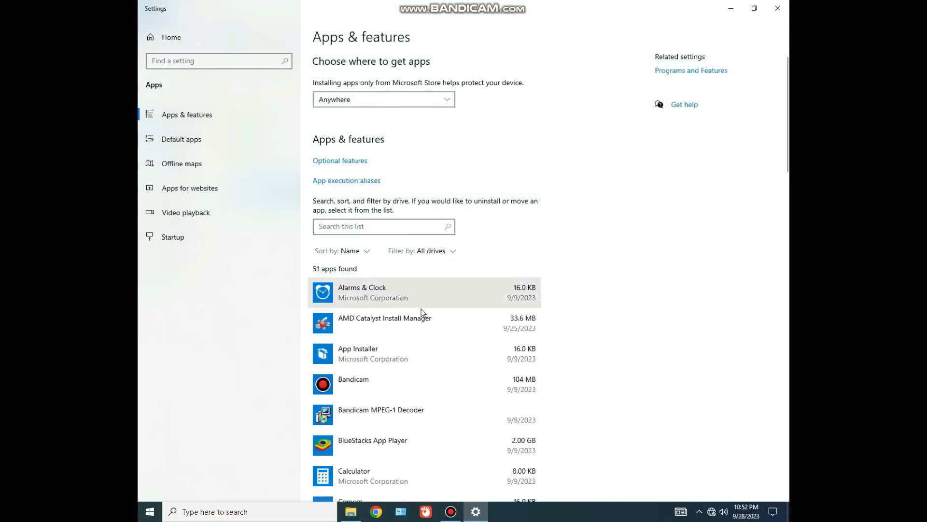
pyautogui.scroll(-2, 425, 257)
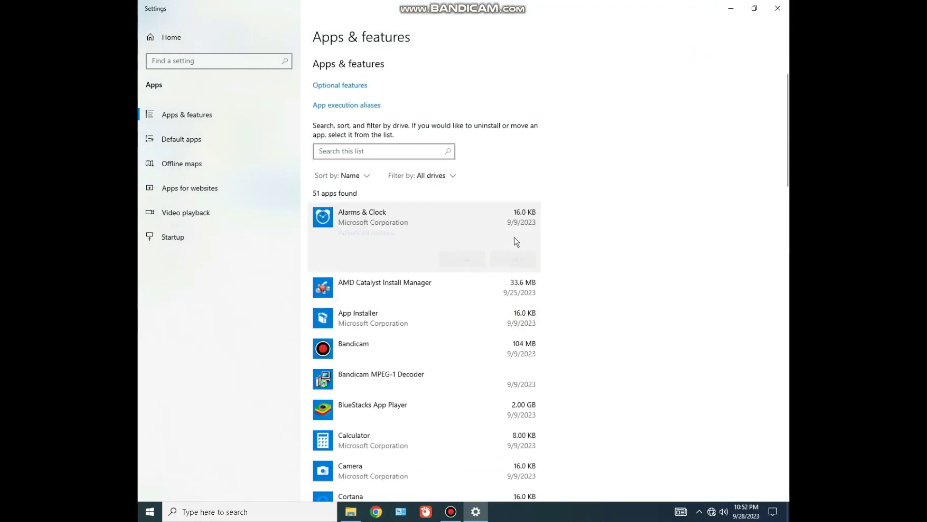
pyautogui.click(513, 228)
pyautogui.scroll(-4, 479, 251)
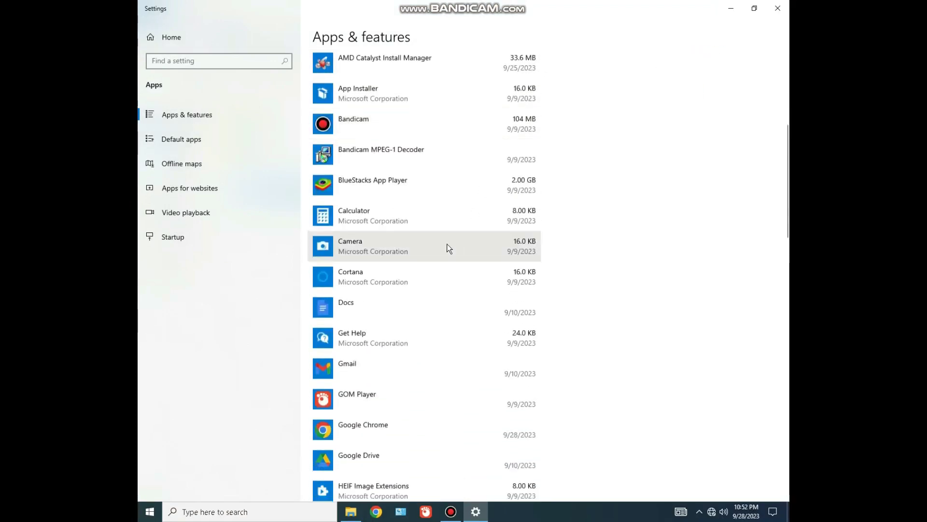
# - Uninstall the Docs app and confirm its removal, also clearing its data from Chrome
pyautogui.click(373, 302)
pyautogui.scroll(-2, 413, 293)
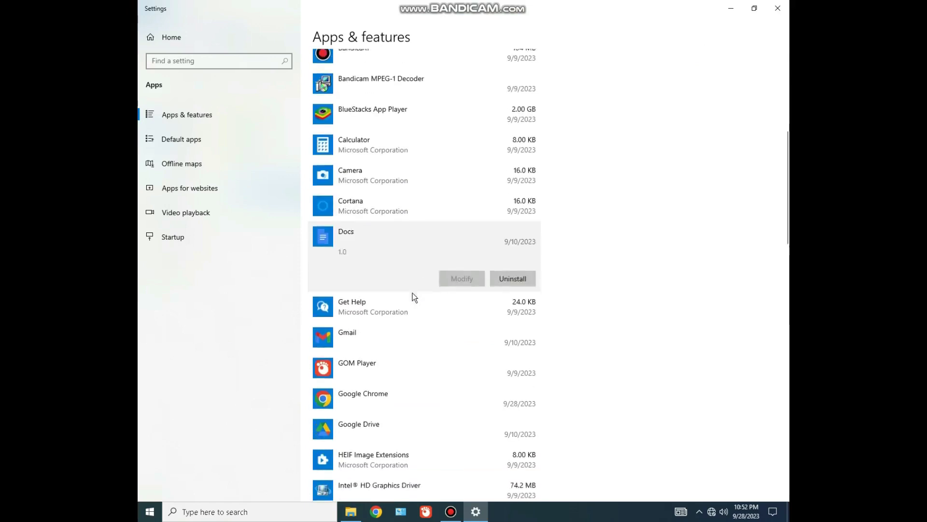
pyautogui.click(500, 232)
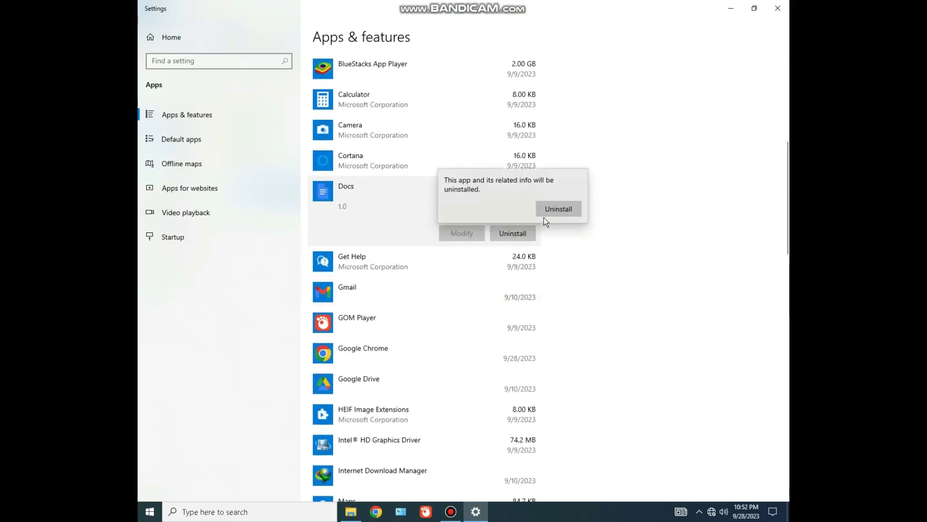
pyautogui.click(554, 211)
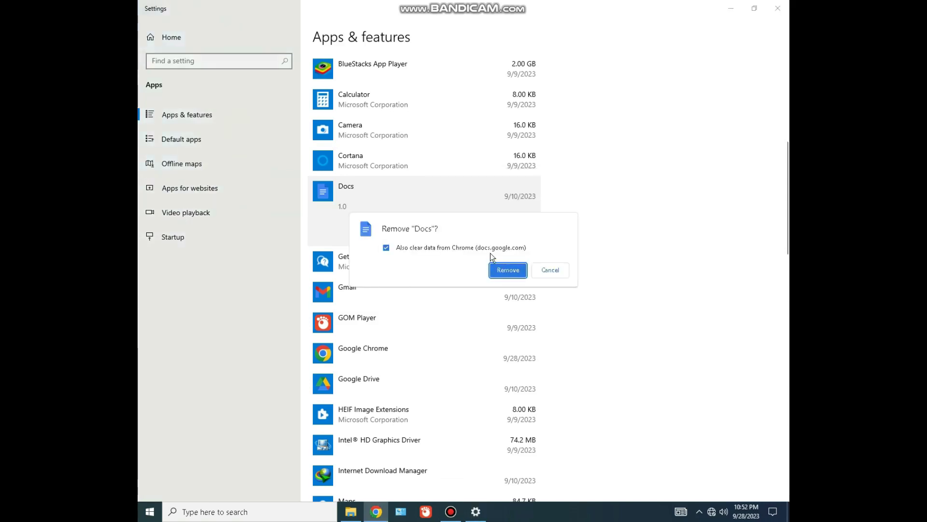
pyautogui.click(491, 252)
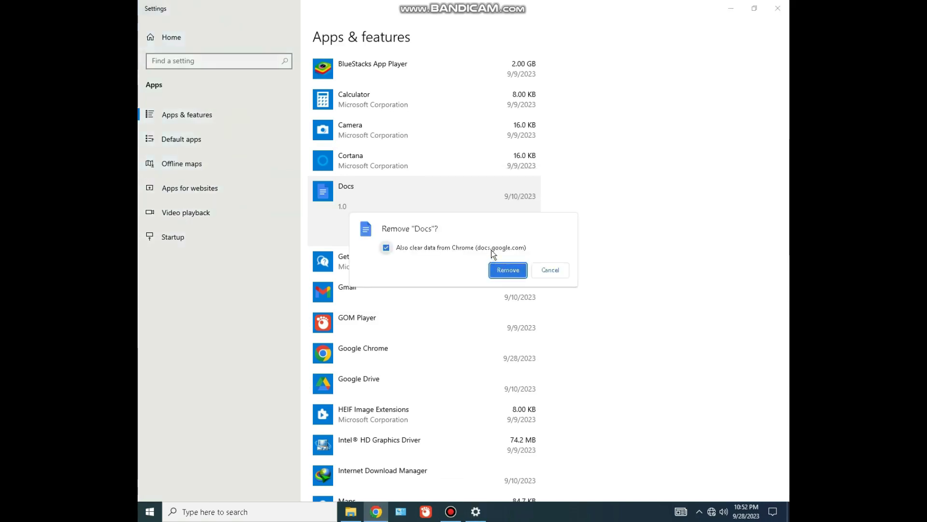
pyautogui.click(508, 270)
# - Look through the rest of the installed apps for programs that are not needed
pyautogui.scroll(-3, 511, 270)
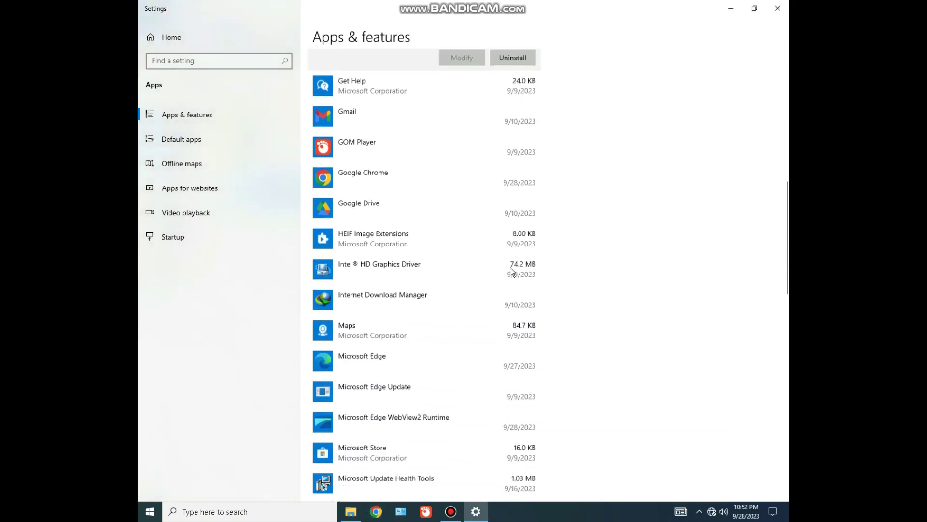
pyautogui.scroll(-2, 512, 271)
pyautogui.scroll(-4, 512, 270)
pyautogui.scroll(6, 512, 271)
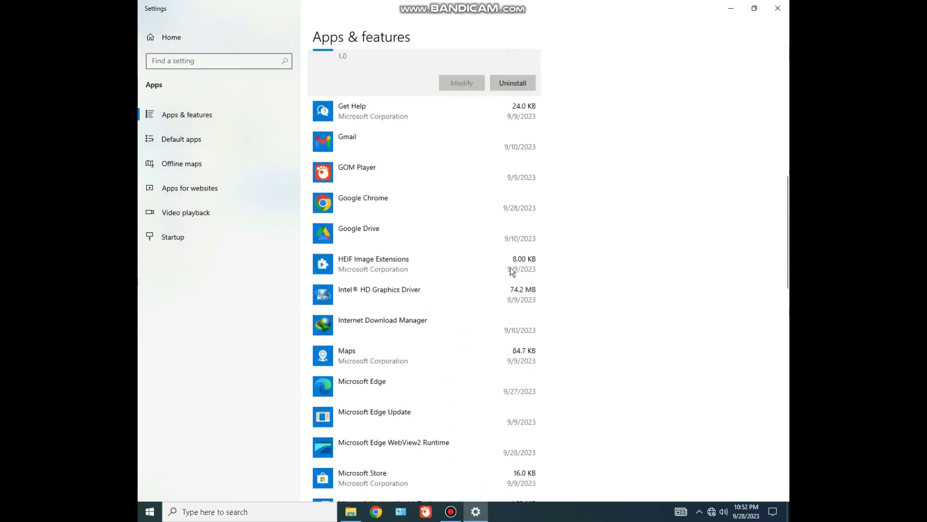
pyautogui.scroll(7, 510, 267)
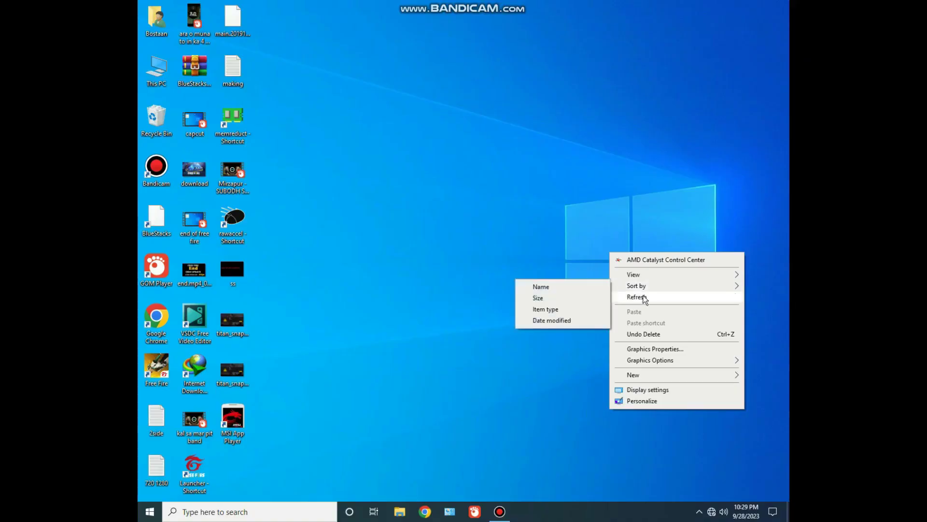
# - Refresh the desktop and, in Task Manager, disable the Catalyst Control Center launcher as a startup program
pyautogui.click(644, 297)
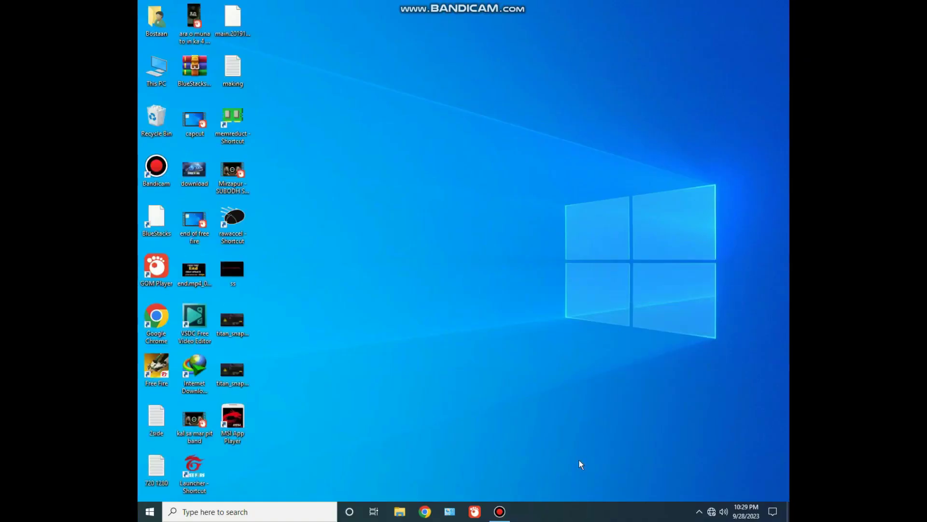
pyautogui.rightClick(597, 510)
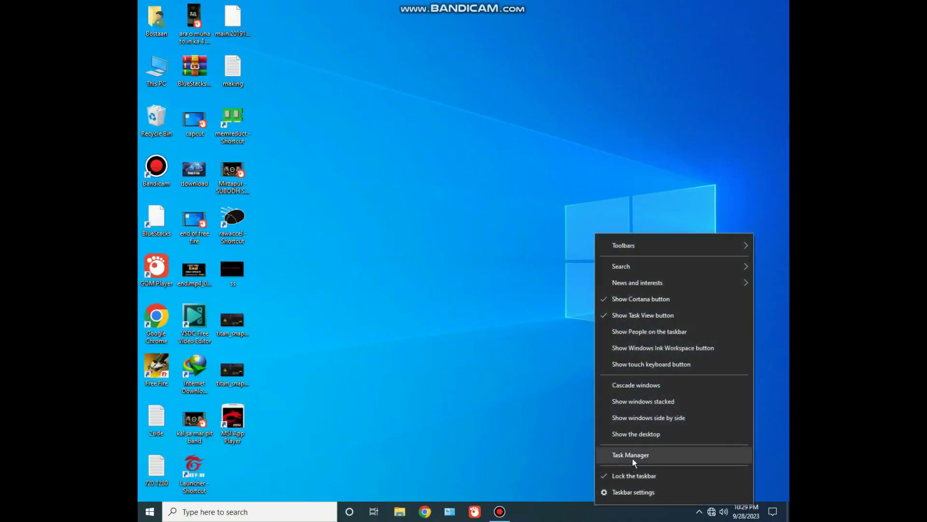
pyautogui.click(633, 455)
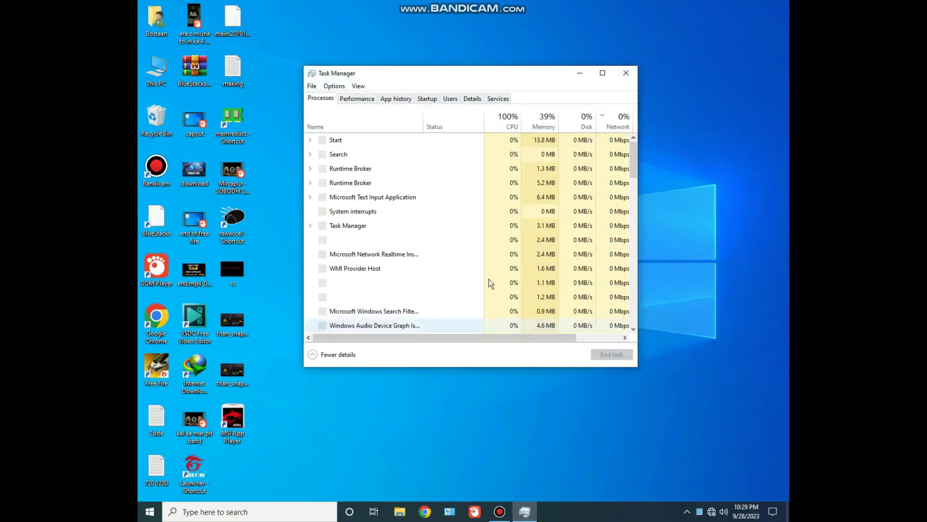
pyautogui.click(427, 99)
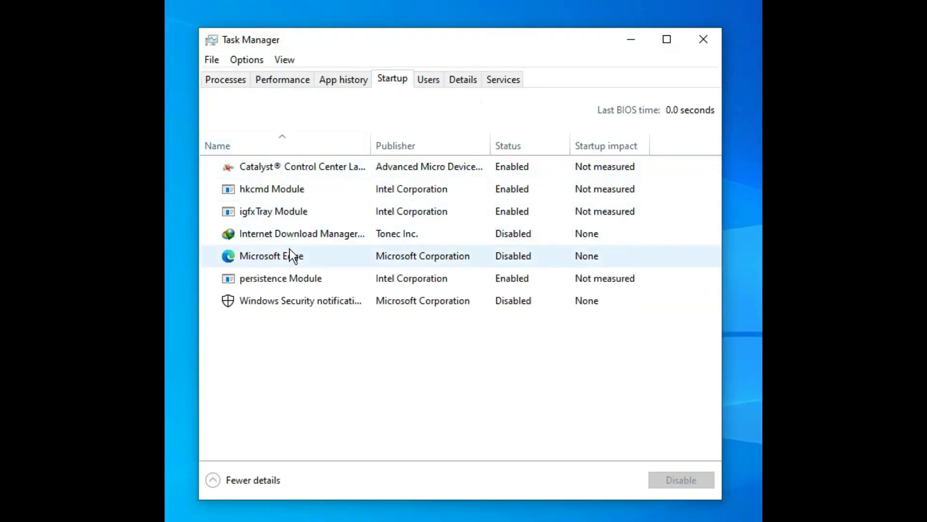
pyautogui.rightClick(454, 171)
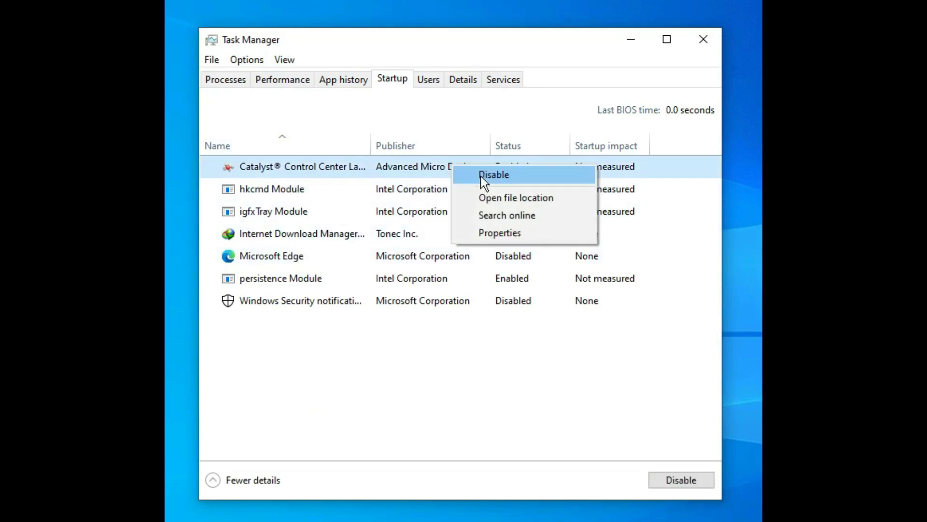
pyautogui.click(480, 176)
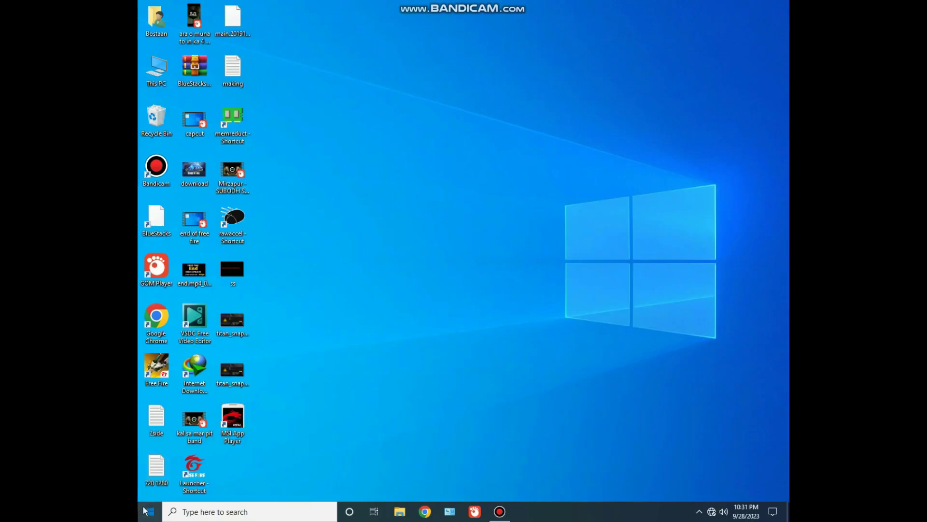
# - In Windows Settings, check the advanced Windows Update options and the Delivery Optimization setting for downloads from other PCs
pyautogui.click(149, 511)
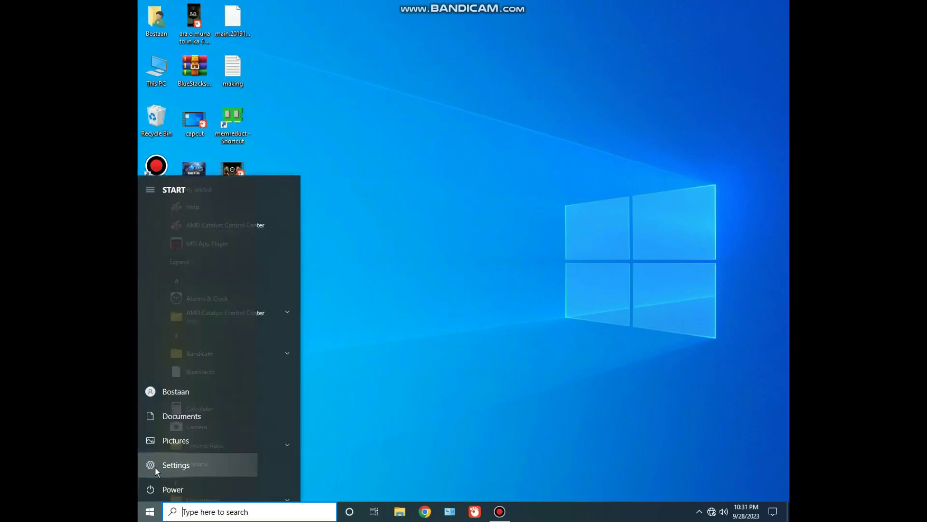
pyautogui.click(155, 468)
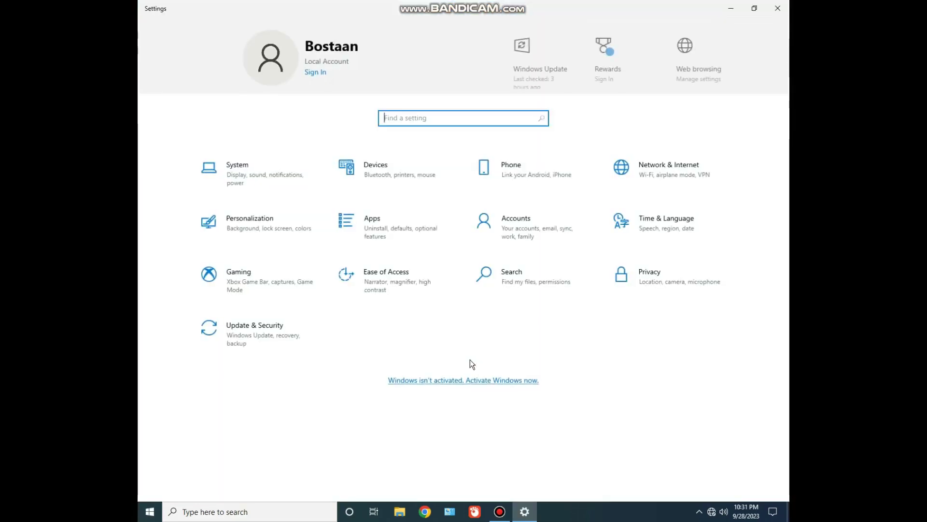
pyautogui.click(254, 338)
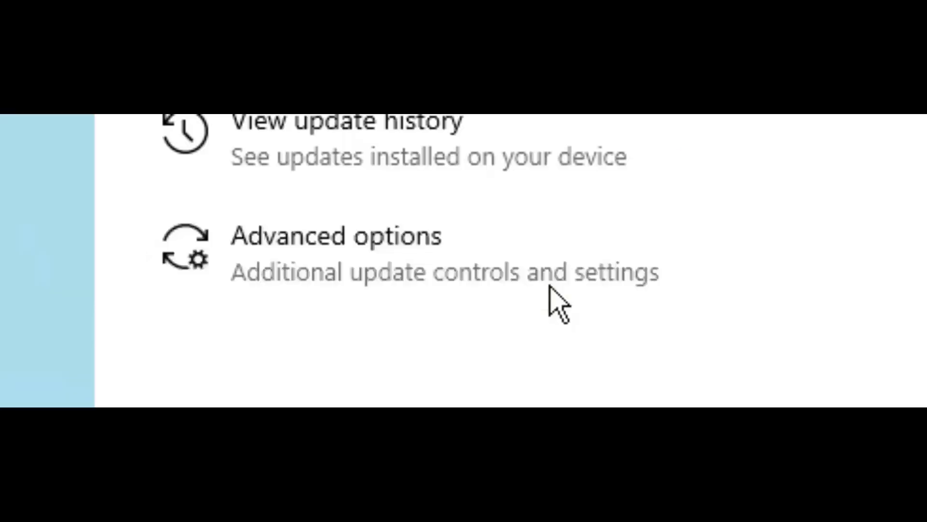
pyautogui.click(424, 278)
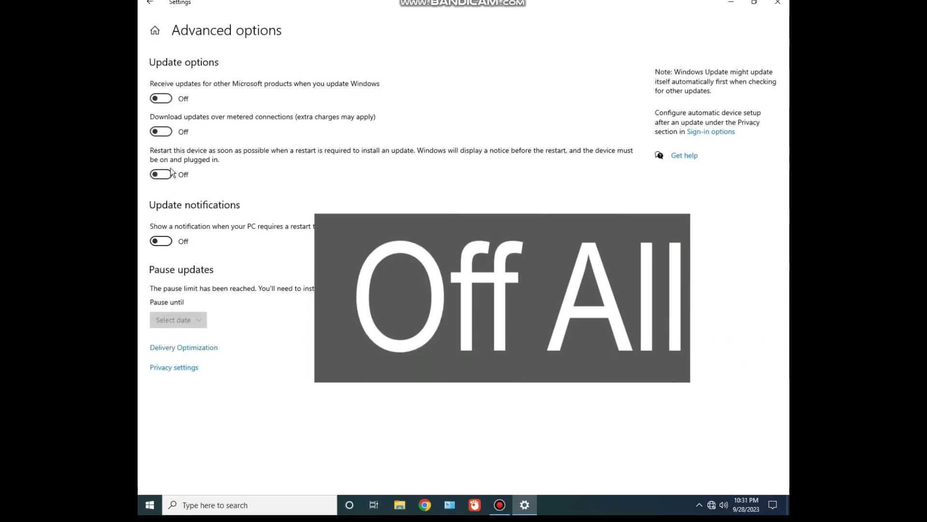
pyautogui.click(191, 348)
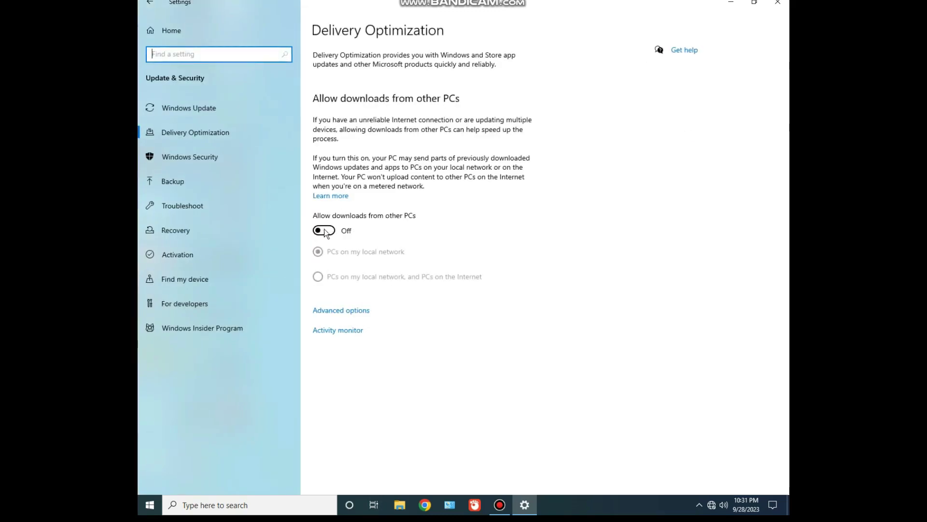
pyautogui.click(214, 107)
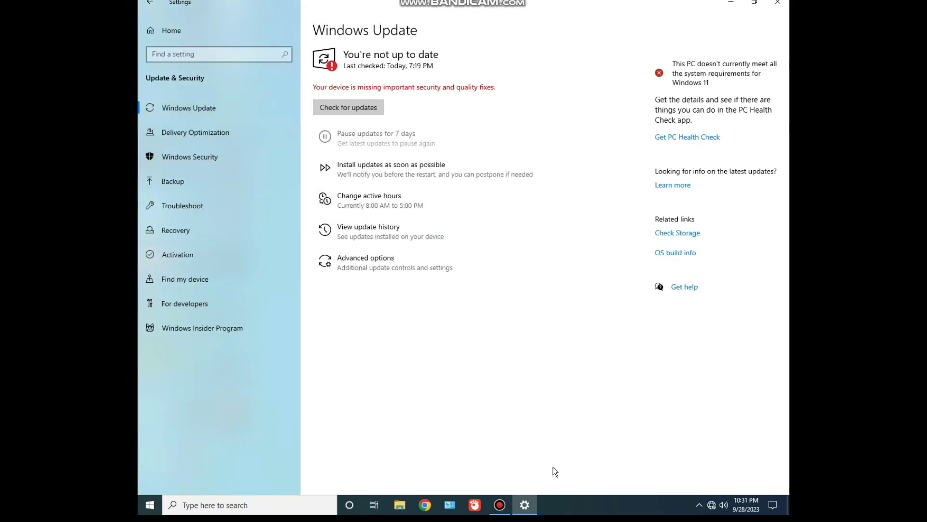
# - Open the Windows Services console from Task Manager's list of services
pyautogui.rightClick(576, 500)
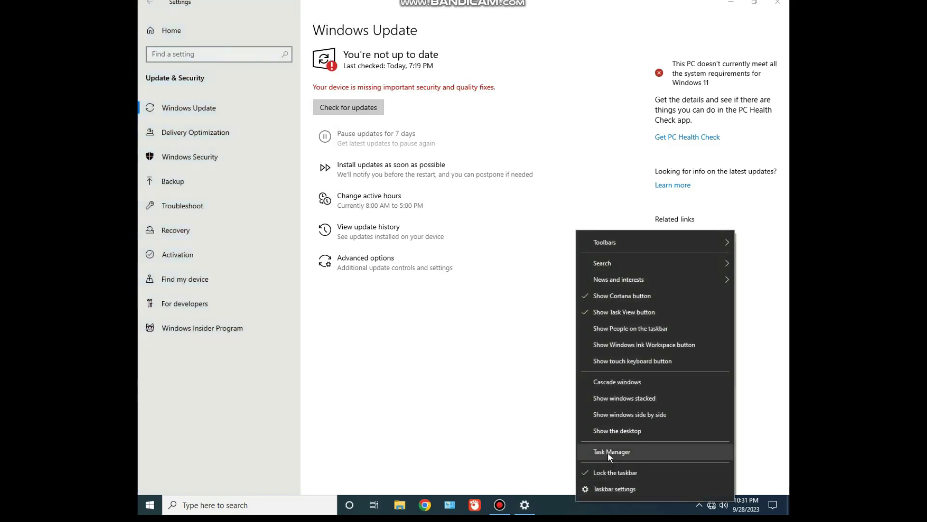
pyautogui.click(608, 453)
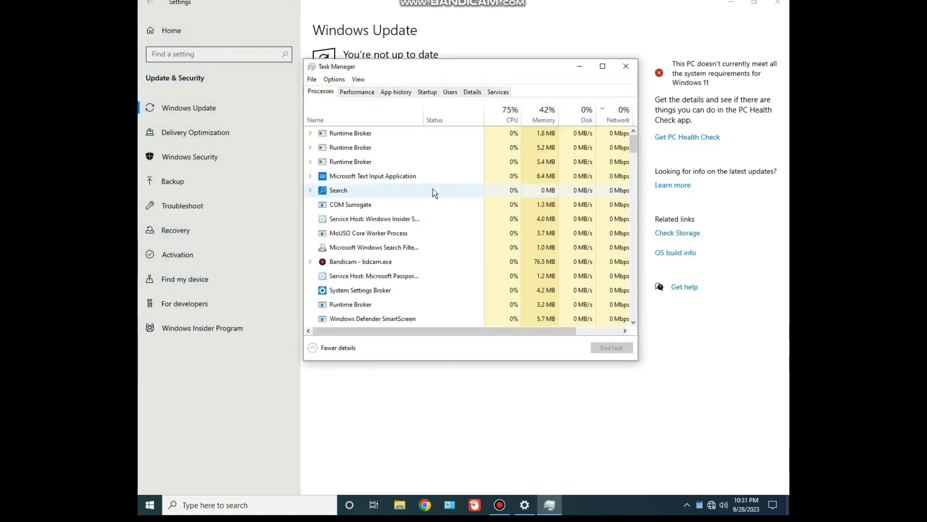
pyautogui.click(498, 92)
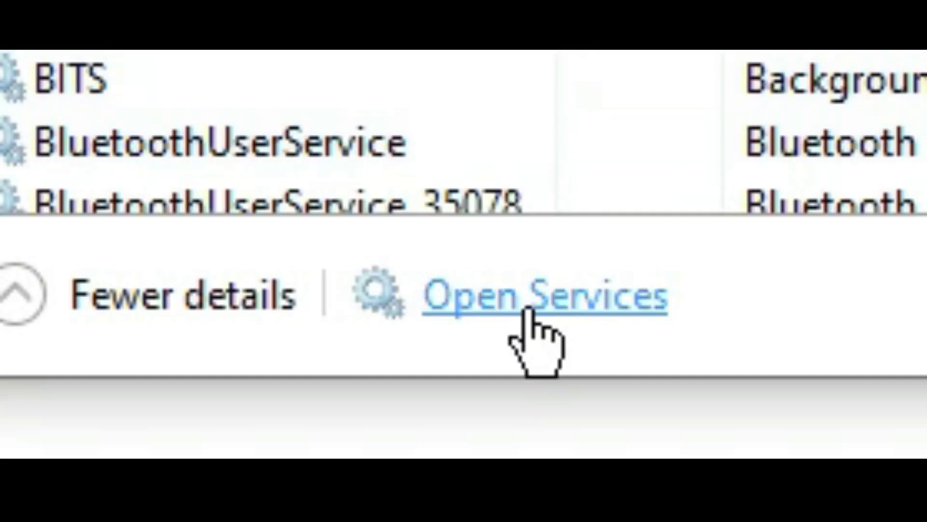
pyautogui.click(529, 307)
# - Find the Windows Update service in the services list and stop it
pyautogui.click(366, 227)
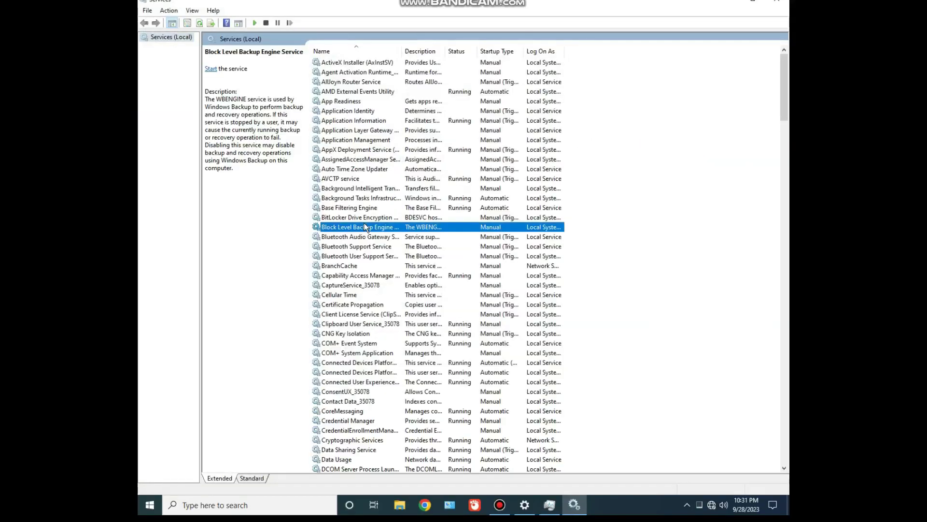
pyautogui.press('w')
pyautogui.press('Down')
pyautogui.press('Down')
pyautogui.press('Down')
pyautogui.press('Down')
pyautogui.press('Down')
pyautogui.press('Down')
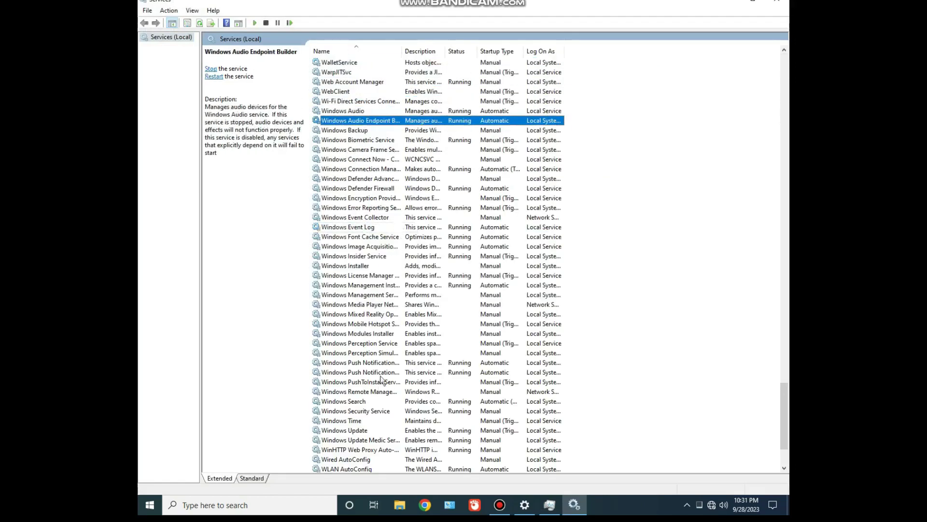
pyautogui.click(358, 430)
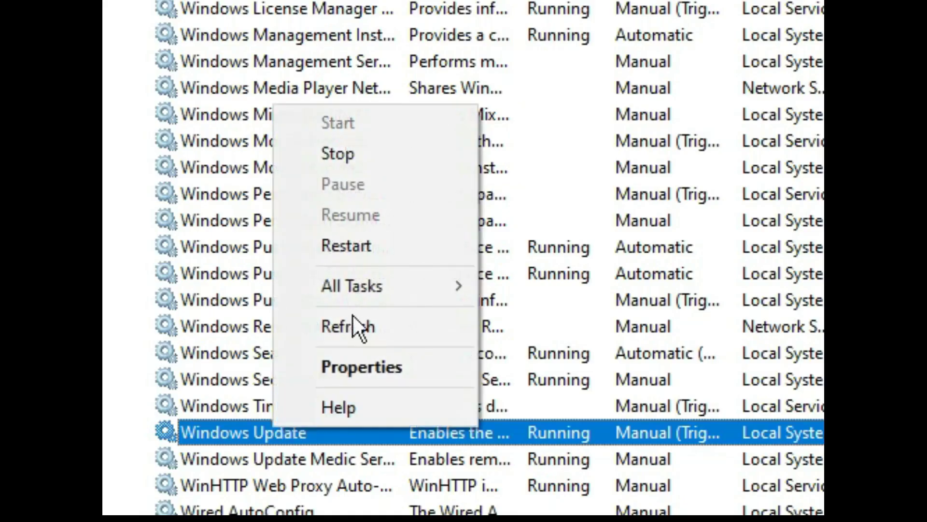
pyautogui.moveTo(371, 290)
pyautogui.click(542, 309)
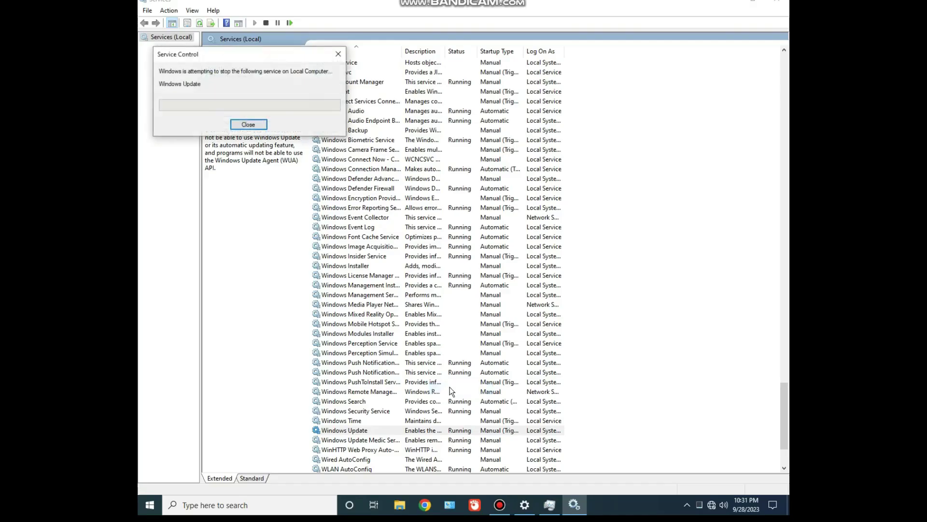
# - Set the Windows Update service's startup type to Disabled and apply the change
pyautogui.rightClick(370, 431)
pyautogui.click(404, 407)
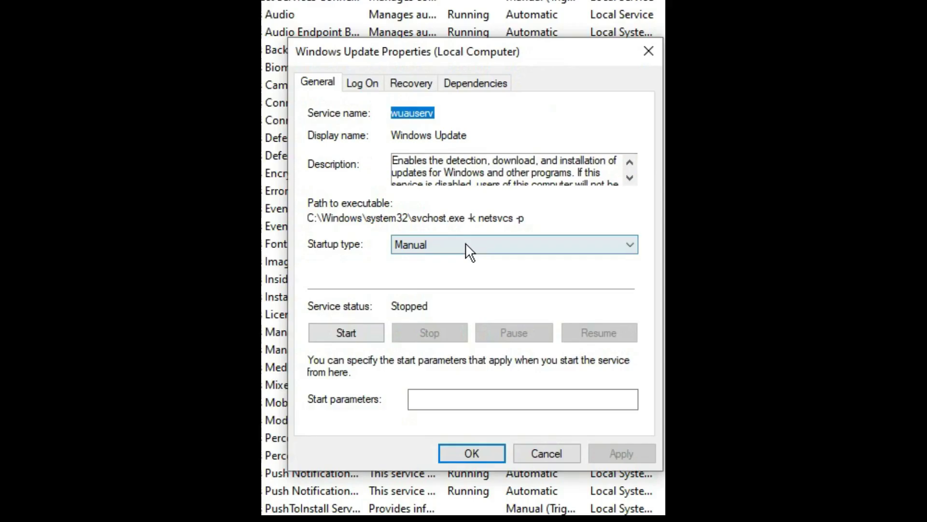
pyautogui.click(466, 244)
pyautogui.click(420, 297)
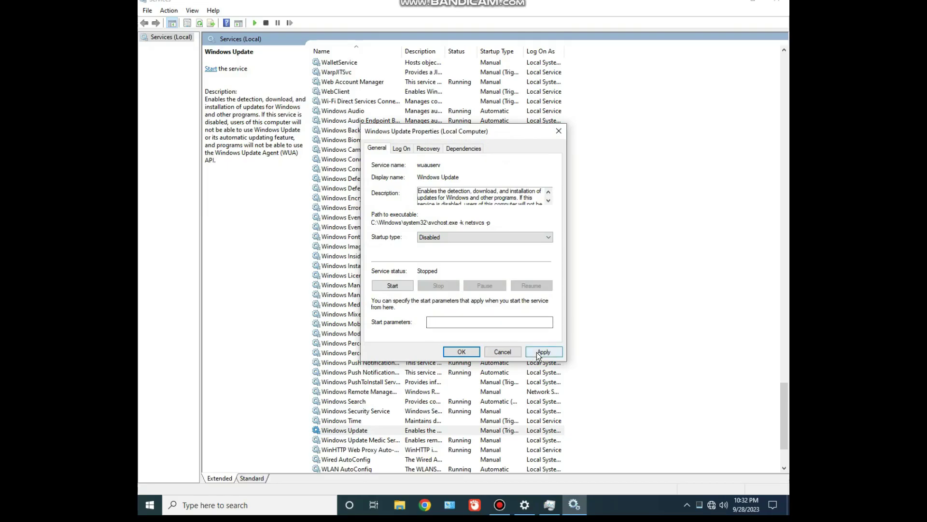
pyautogui.click(619, 453)
pyautogui.click(471, 453)
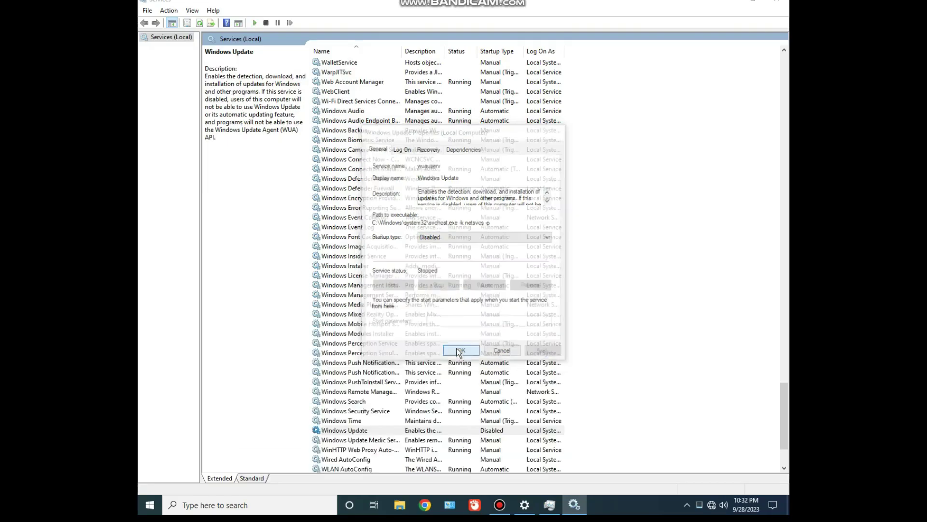
# - Find the Delivery Optimization service in the services list and stop it
pyautogui.click(416, 332)
pyautogui.press('d')
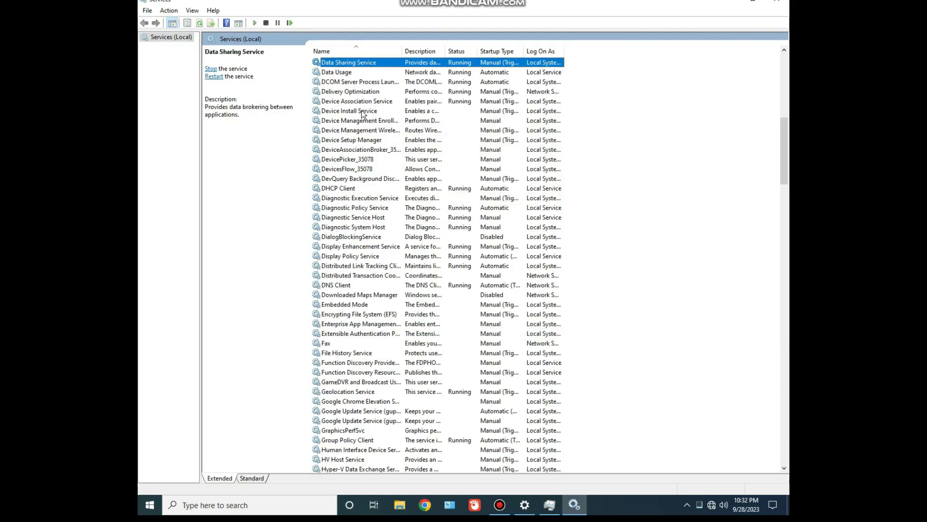
pyautogui.press('Down')
pyautogui.press('Down')
pyautogui.press('Down')
pyautogui.press('Down')
pyautogui.press('Down')
pyautogui.press('Down')
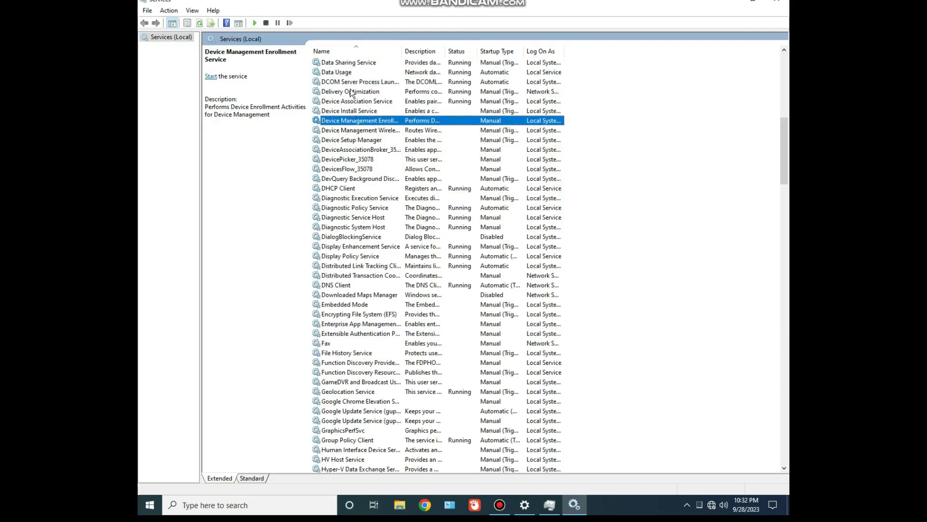
pyautogui.rightClick(350, 91)
pyautogui.moveTo(385, 150)
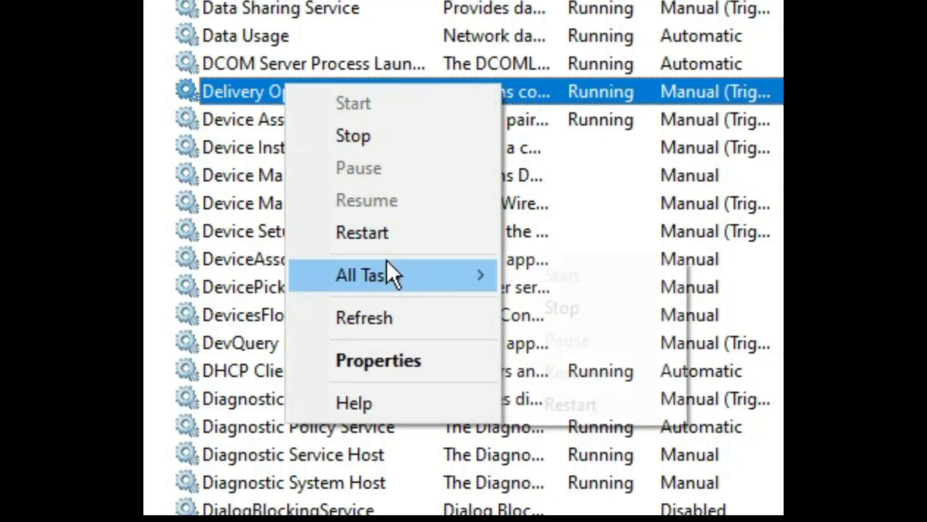
pyautogui.click(582, 308)
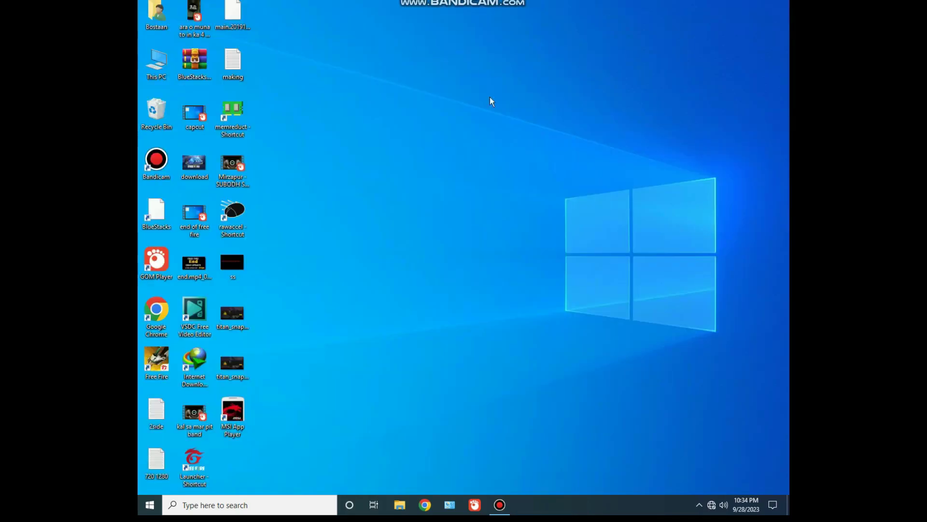
# - Refresh the desktop and check the Transparency effects option in the Colors personalization settings
pyautogui.rightClick(490, 114)
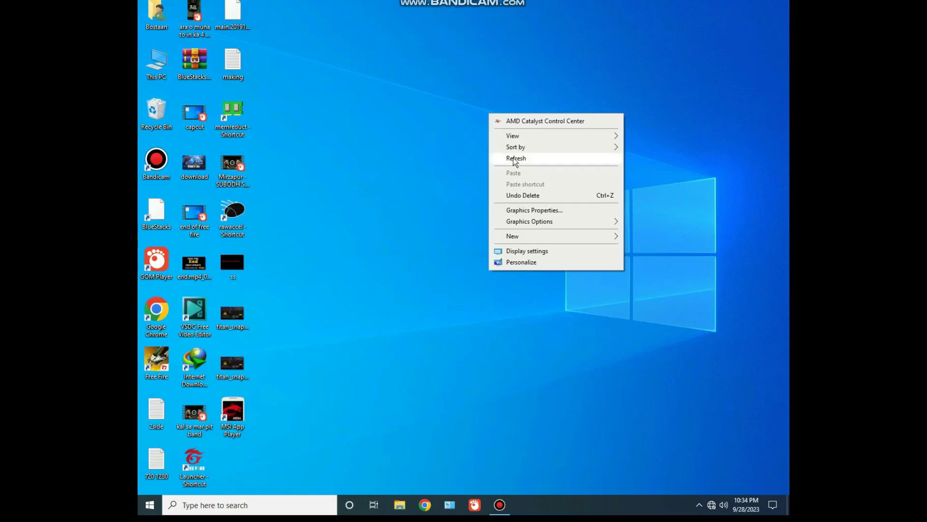
pyautogui.click(515, 160)
pyautogui.rightClick(514, 157)
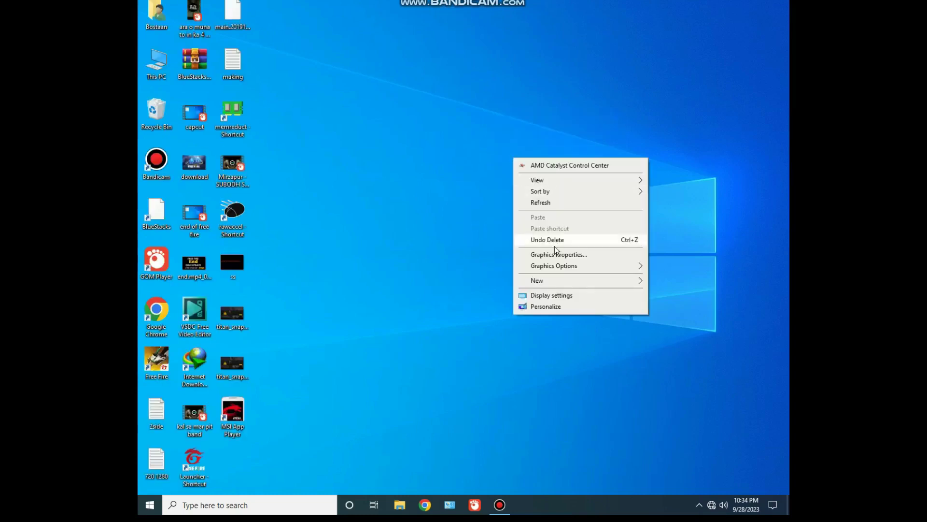
pyautogui.click(543, 306)
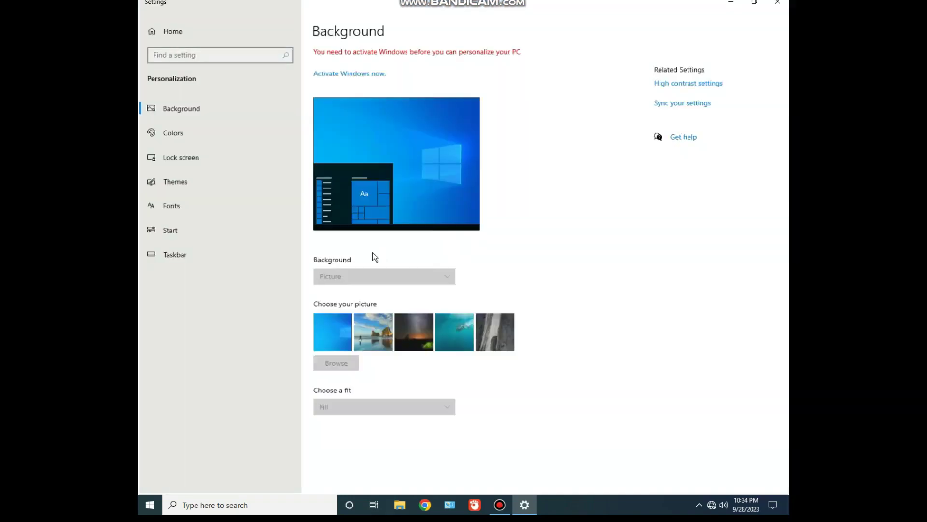
pyautogui.click(191, 129)
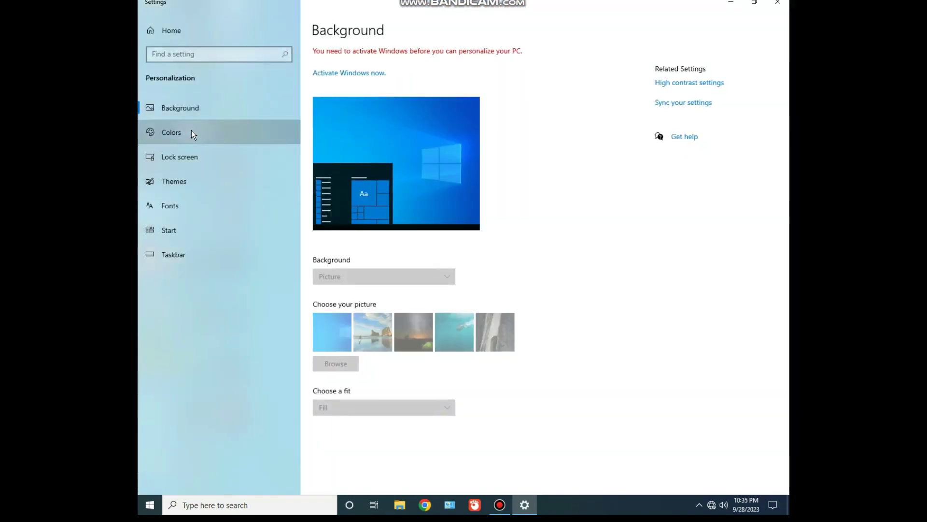
pyautogui.scroll(-3, 337, 162)
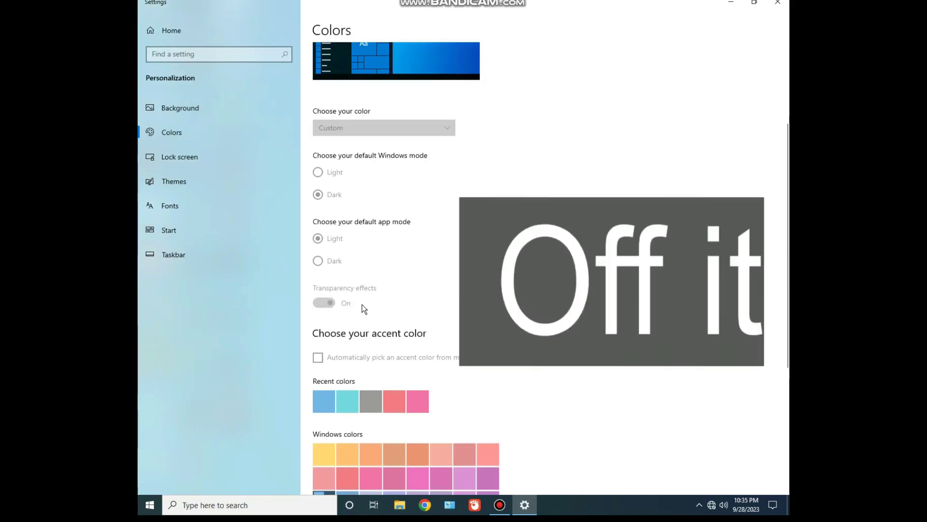
pyautogui.scroll(-3, 361, 304)
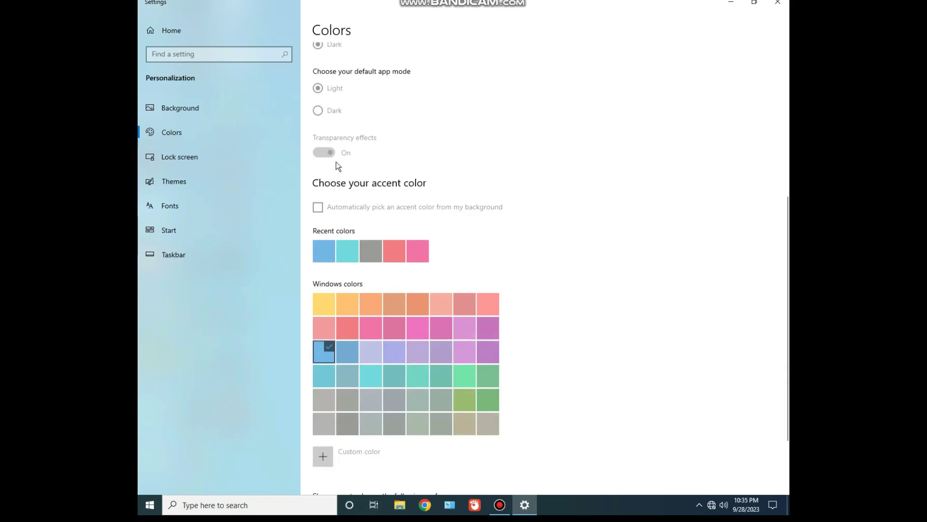
pyautogui.click(776, 3)
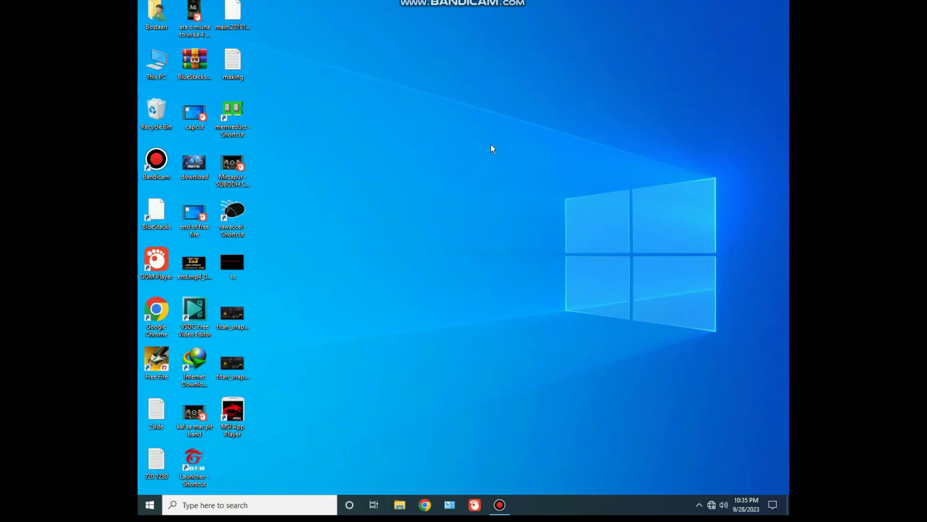
# - In the system's Notifications & actions settings, turn off notifications from apps and other senders and disable suggestions for finishing device setup
pyautogui.click(149, 505)
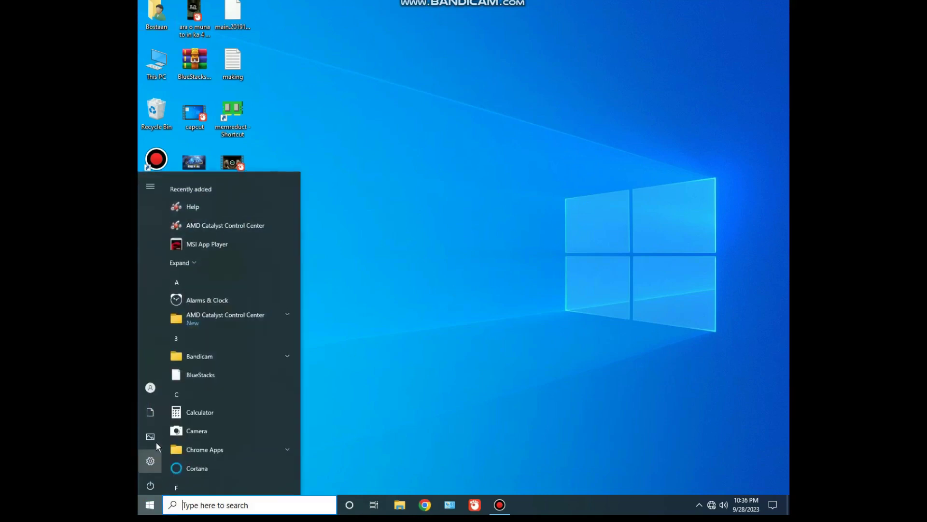
pyautogui.click(150, 455)
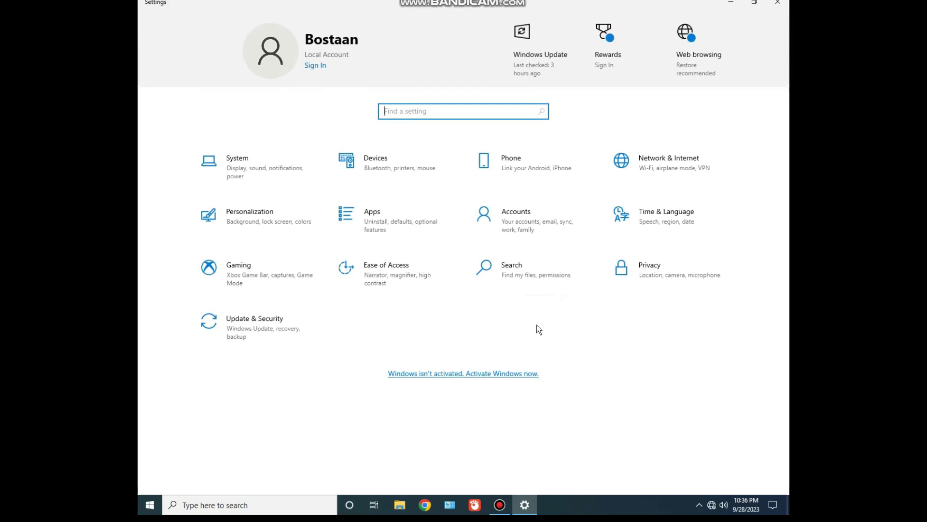
pyautogui.click(267, 172)
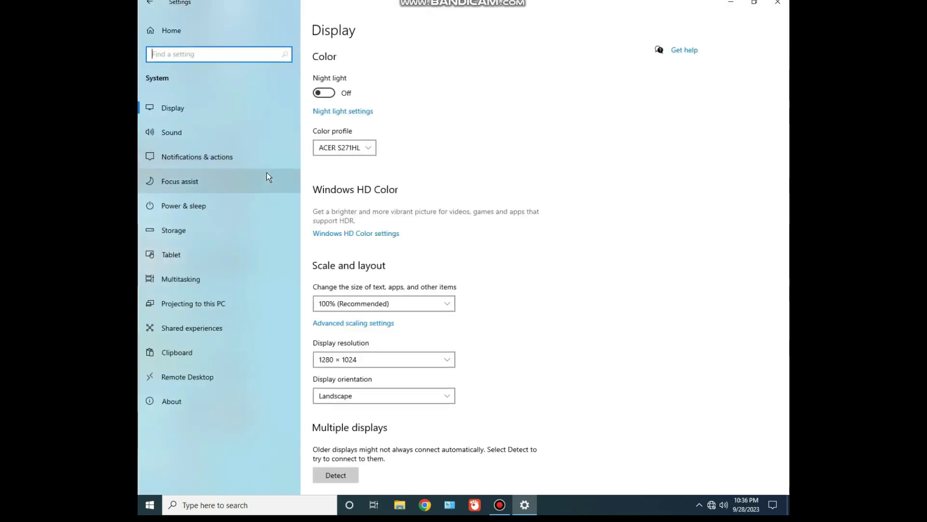
pyautogui.click(196, 132)
pyautogui.click(207, 147)
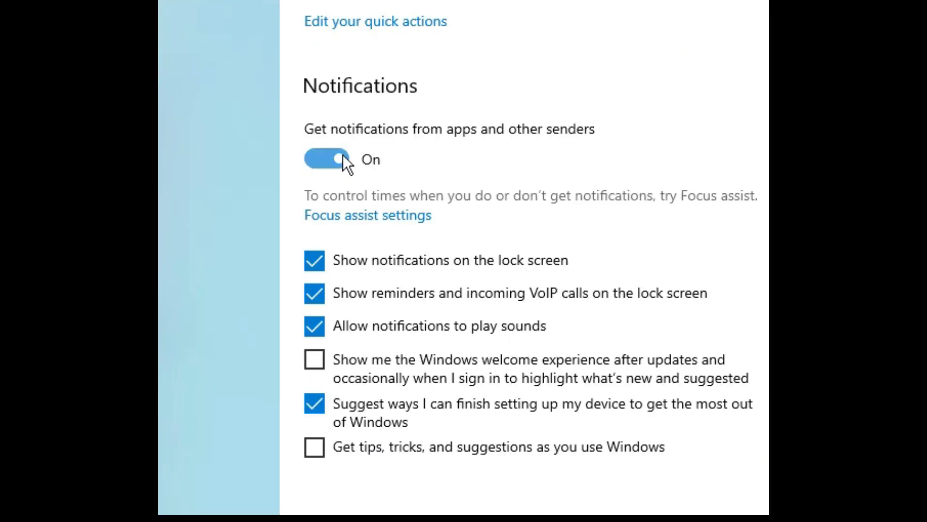
pyautogui.click(343, 157)
pyautogui.click(315, 404)
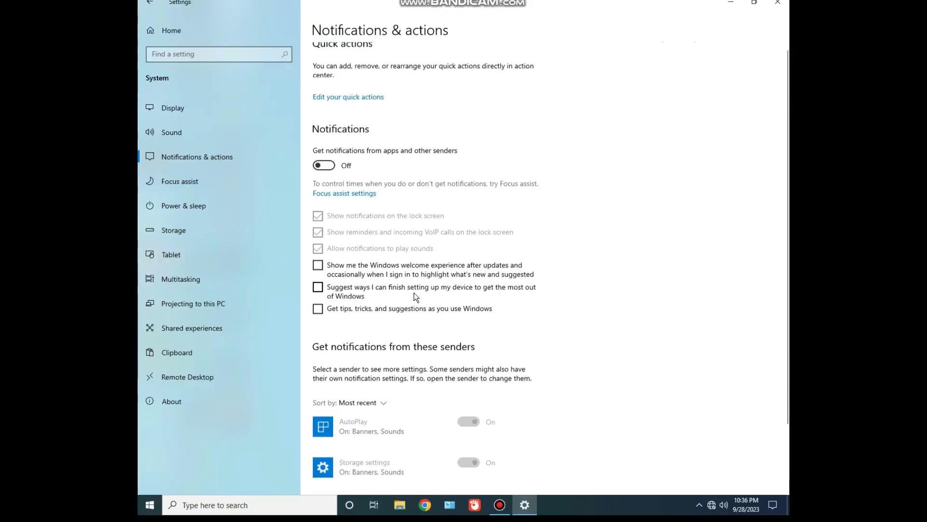
pyautogui.scroll(-2, 414, 296)
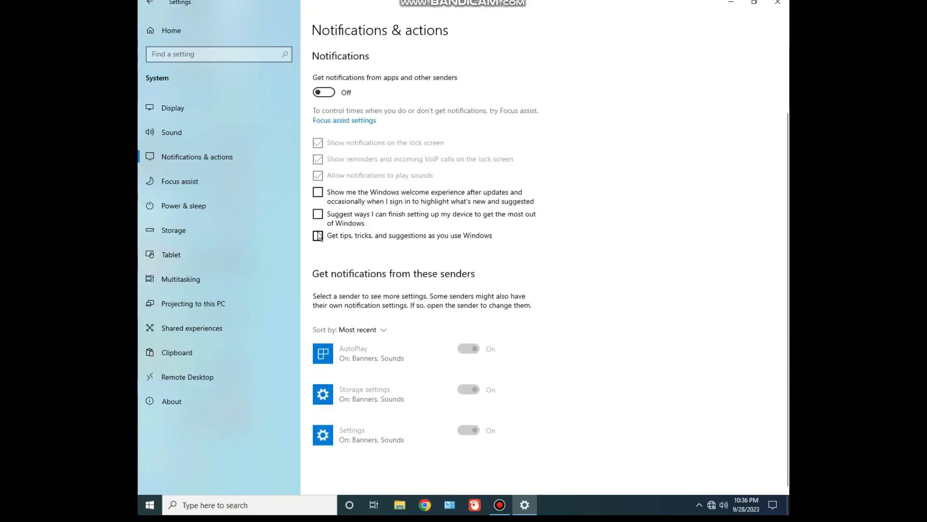
pyautogui.click(318, 236)
pyautogui.click(317, 216)
pyautogui.click(778, 2)
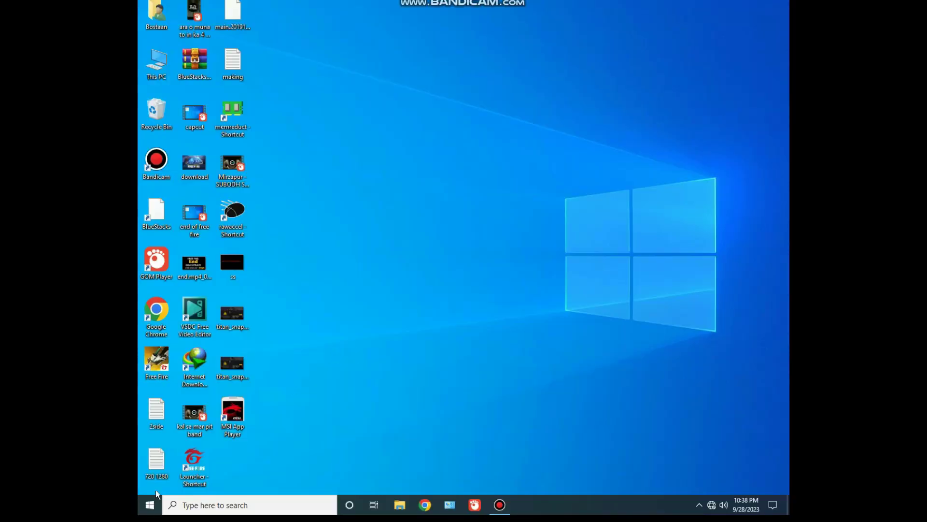
# - In the general privacy settings, turn off the advertising ID, website access to the language list, and app launch tracking
pyautogui.click(150, 505)
pyautogui.click(148, 459)
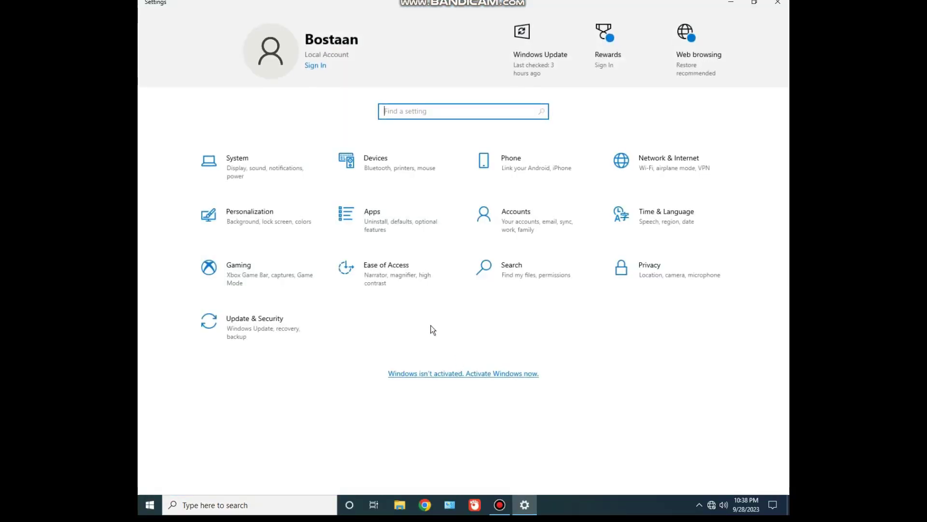
pyautogui.click(657, 271)
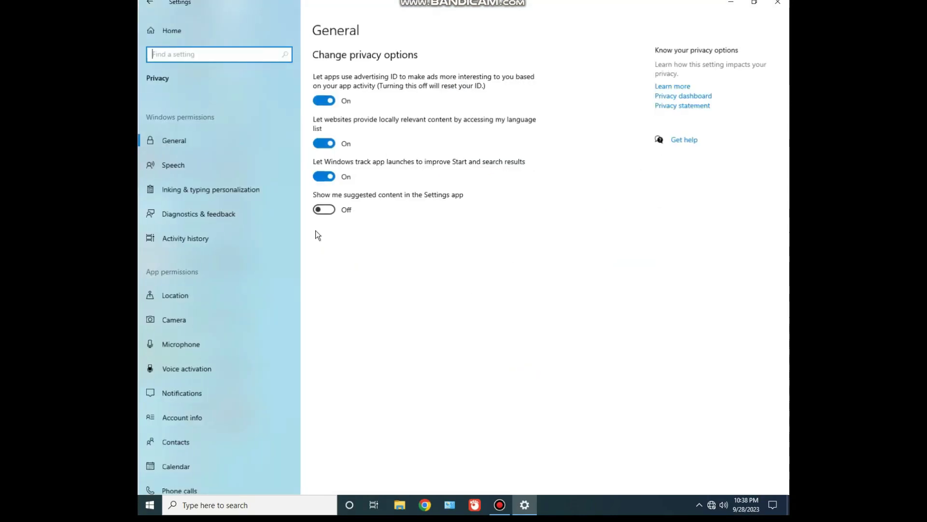
pyautogui.click(324, 100)
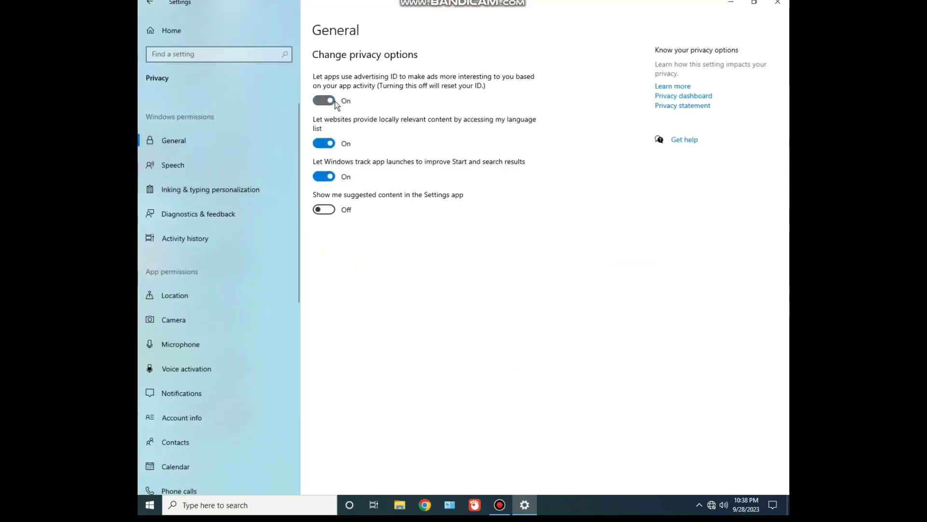
pyautogui.click(329, 144)
pyautogui.click(324, 176)
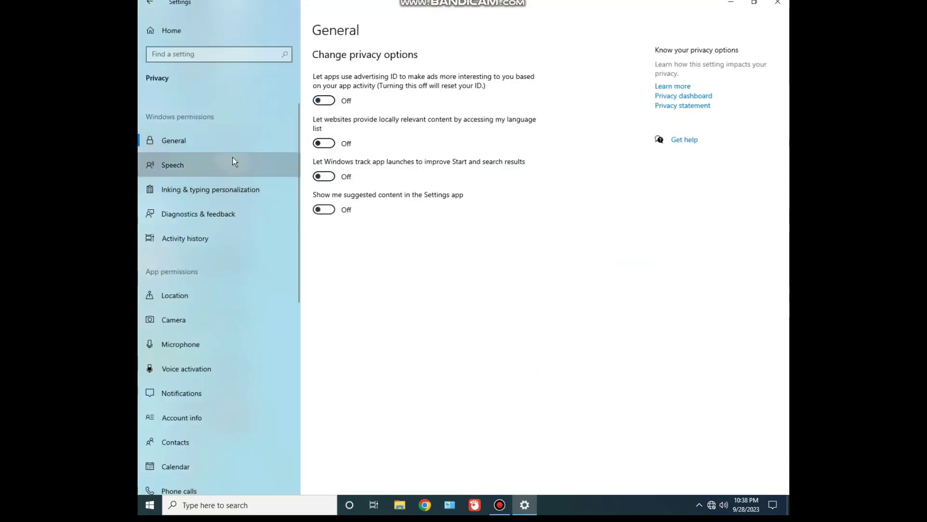
# - Check the online speech recognition setting and turn off inking and typing personalization
pyautogui.click(233, 158)
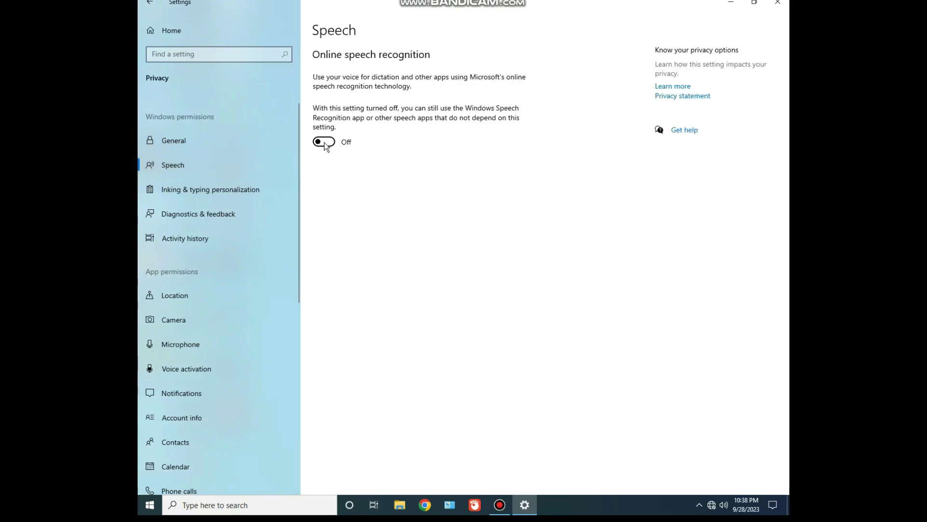
pyautogui.click(261, 189)
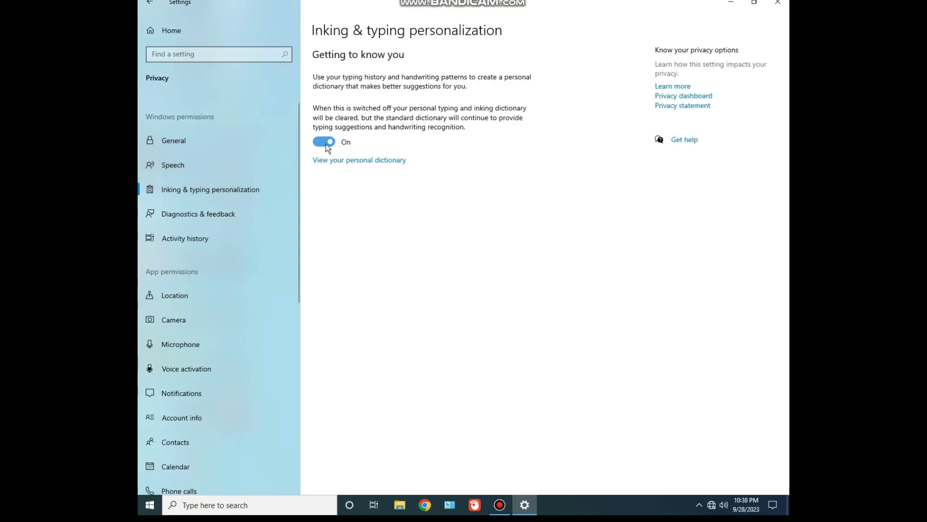
pyautogui.click(326, 144)
# - Examine the Diagnostics & feedback options and the Activity history privacy settings
pyautogui.click(232, 204)
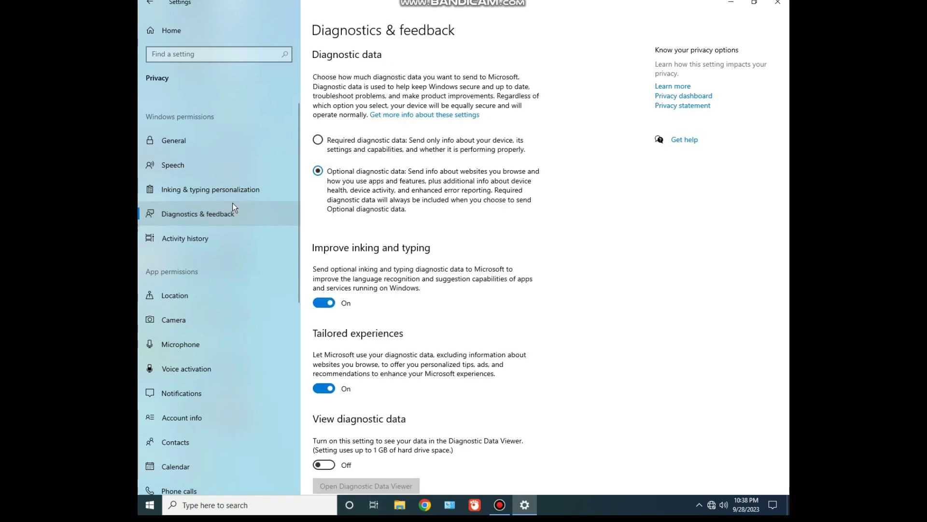
pyautogui.scroll(-3, 378, 207)
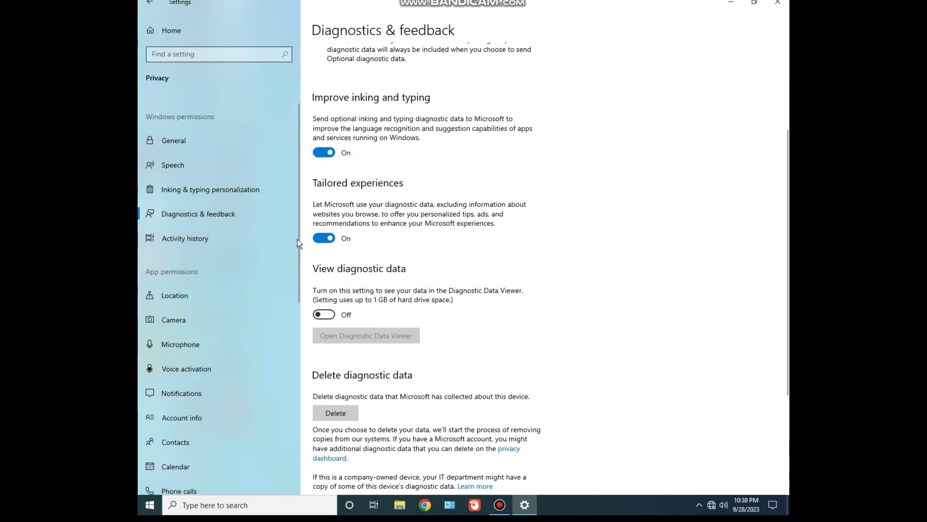
pyautogui.scroll(1, 413, 249)
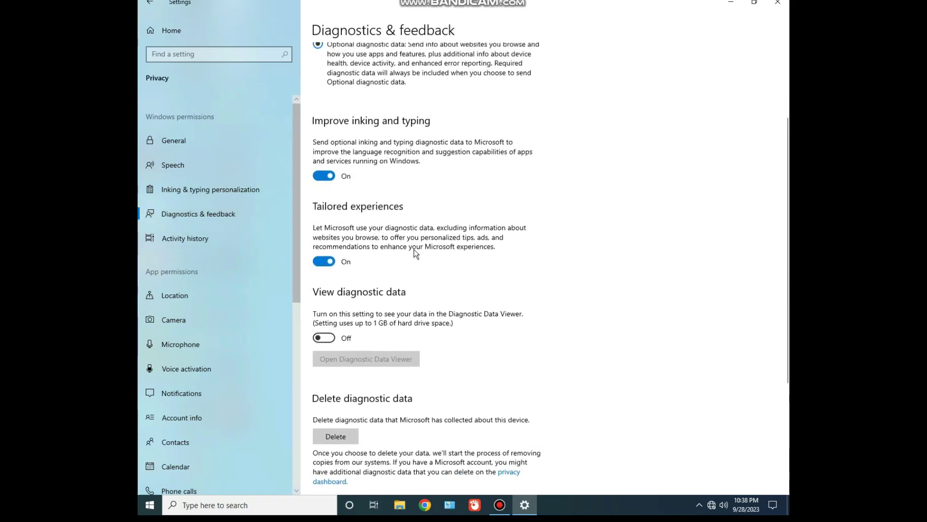
pyautogui.scroll(1, 413, 249)
pyautogui.scroll(2, 415, 248)
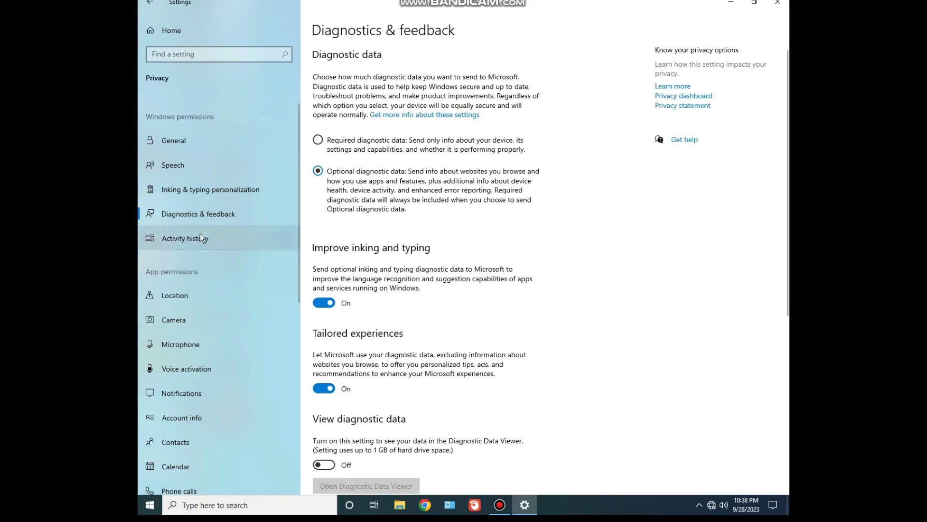
pyautogui.click(200, 232)
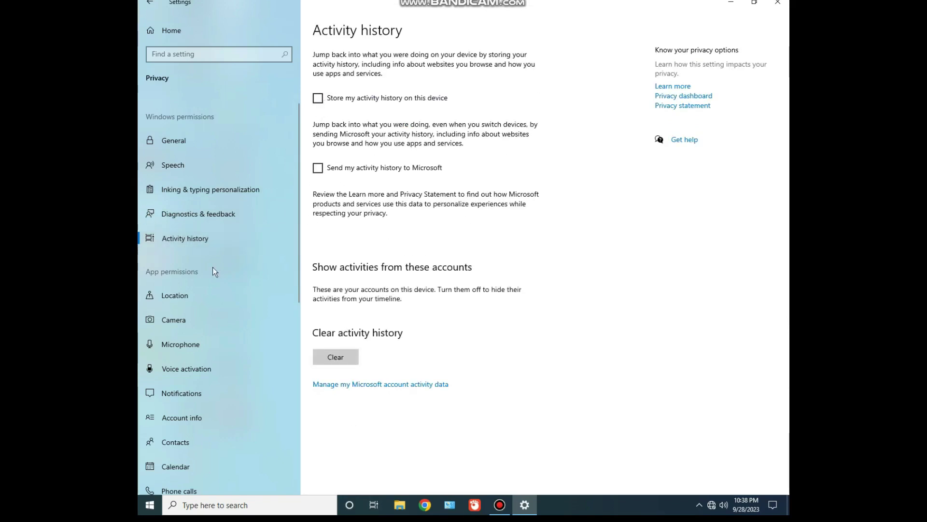
# - Turn off location access for this device in the privacy settings
pyautogui.click(199, 294)
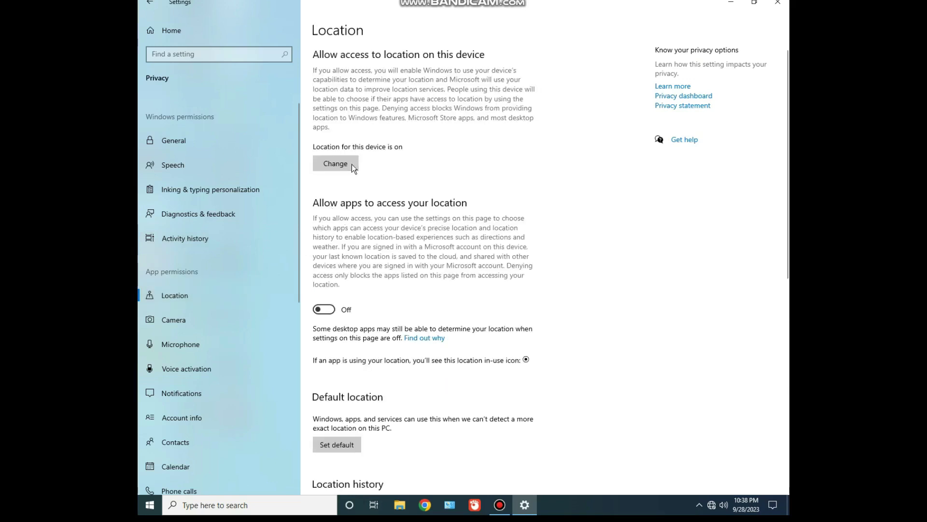
pyautogui.click(318, 164)
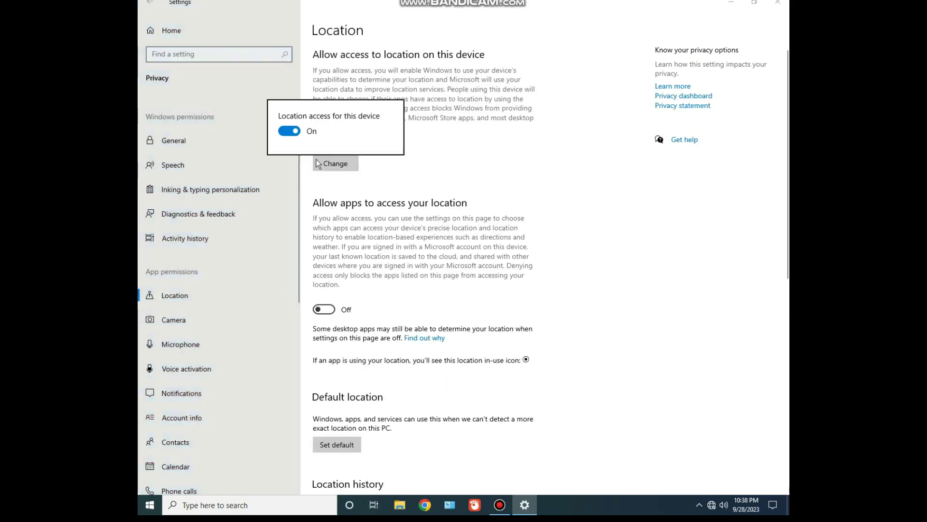
pyautogui.click(296, 133)
pyautogui.click(216, 321)
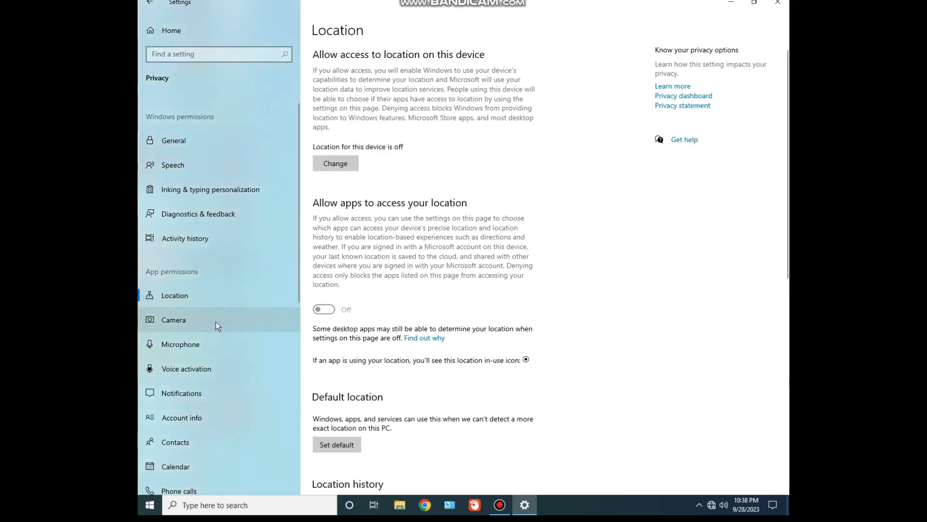
# - Turn off camera access for this device in the privacy settings
pyautogui.click(205, 316)
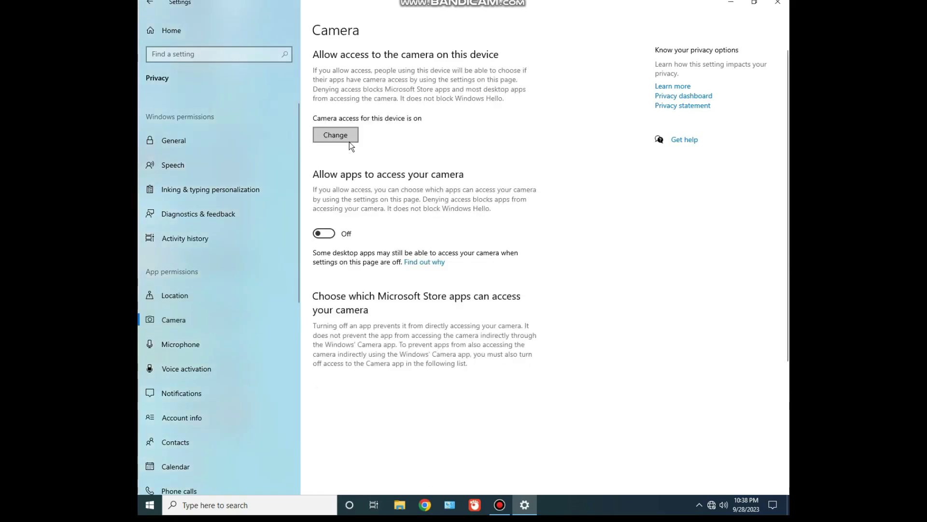
pyautogui.click(349, 142)
pyautogui.click(294, 106)
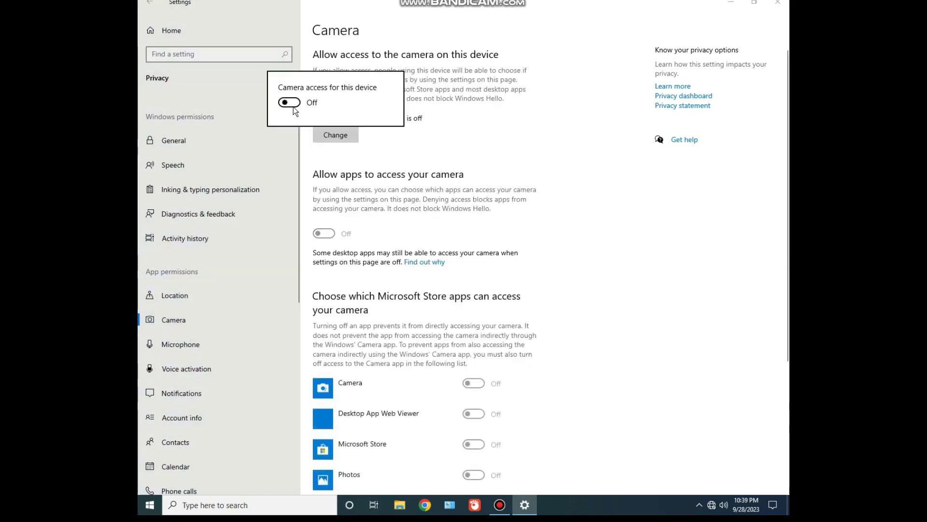
pyautogui.click(439, 147)
pyautogui.scroll(-2, 225, 268)
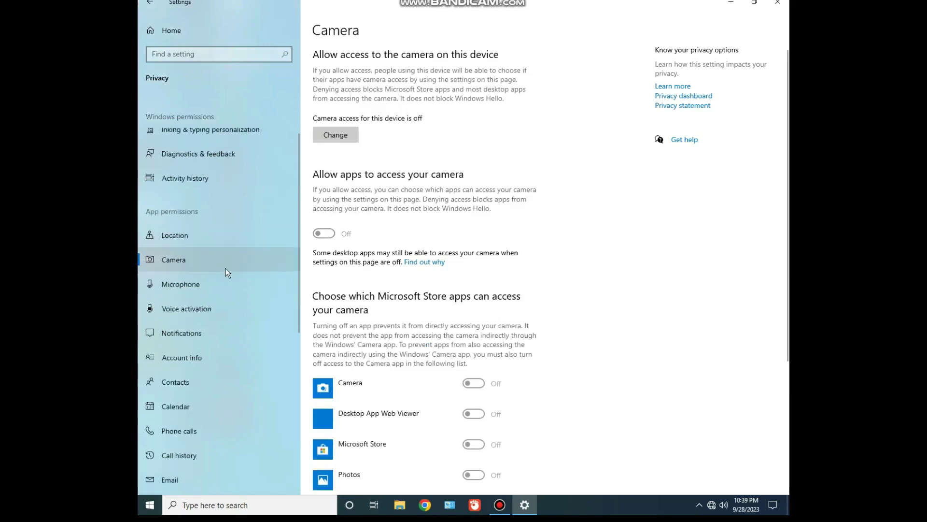
# - View the microphone permissions and turn off voice activation for apps in the privacy settings
pyautogui.click(189, 286)
pyautogui.scroll(-2, 208, 280)
pyautogui.click(203, 253)
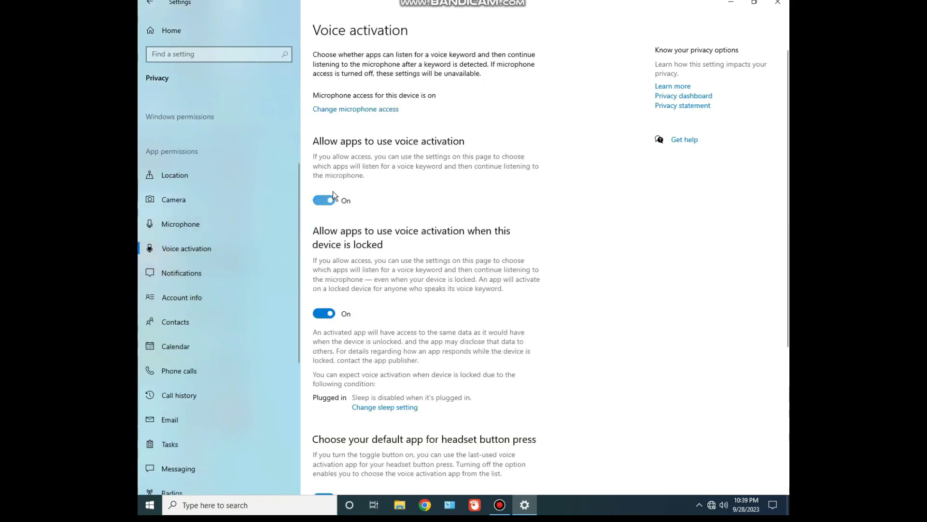
pyautogui.click(330, 201)
# - Turn off user notification access for this device in the privacy settings
pyautogui.click(216, 277)
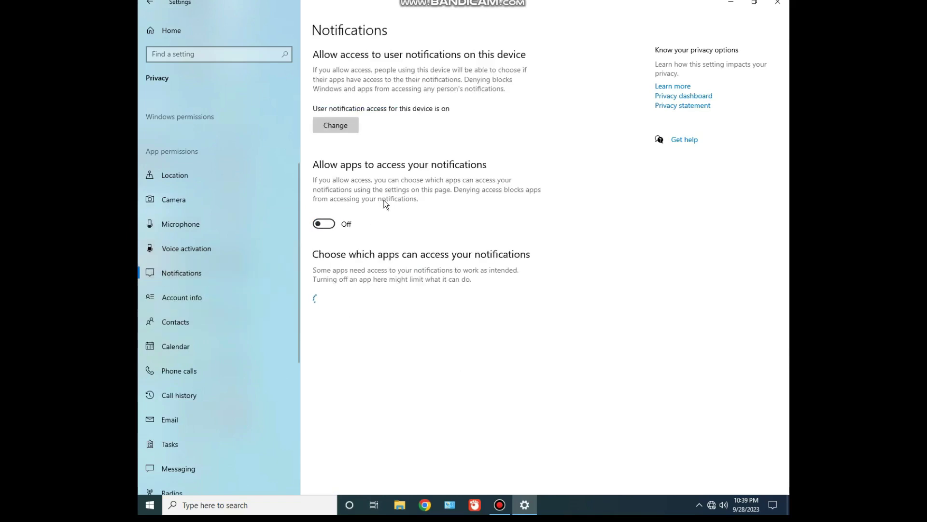
pyautogui.click(348, 132)
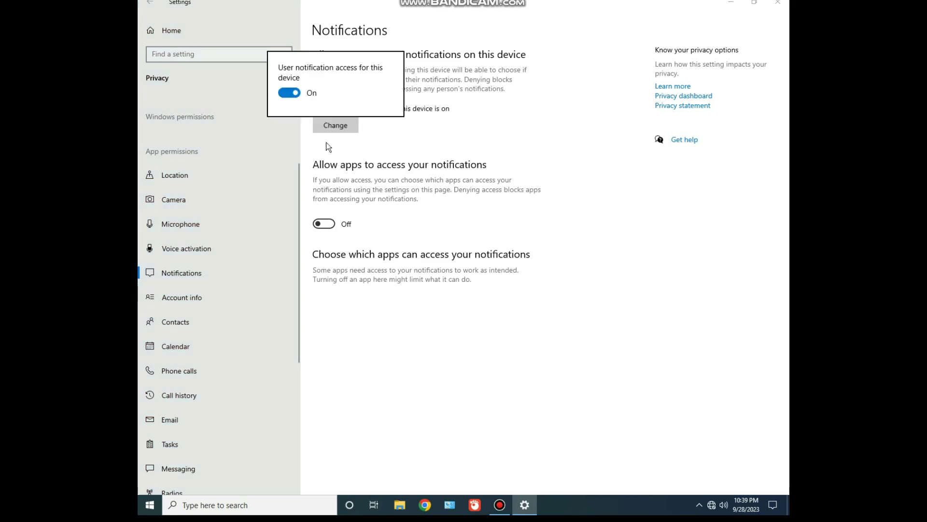
pyautogui.click(290, 92)
pyautogui.click(427, 154)
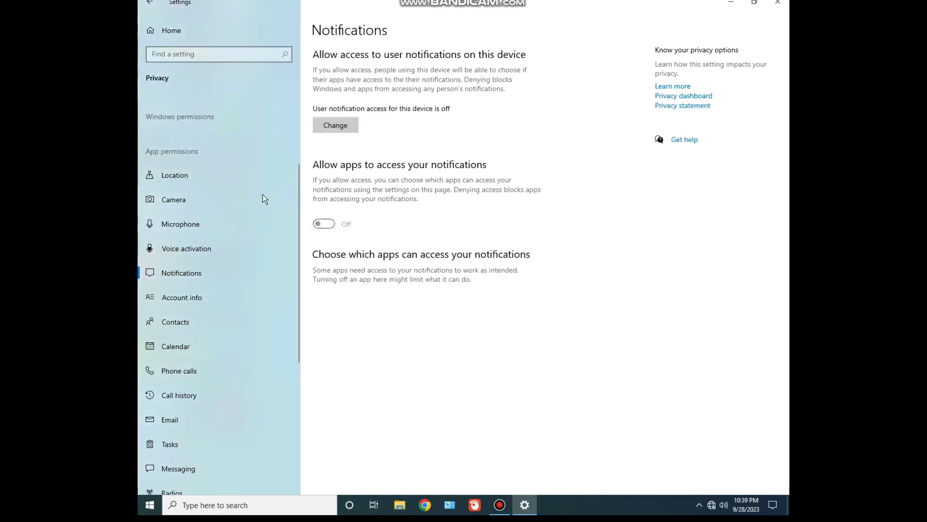
# - Turn off account info access for this device in the privacy settings
pyautogui.click(198, 296)
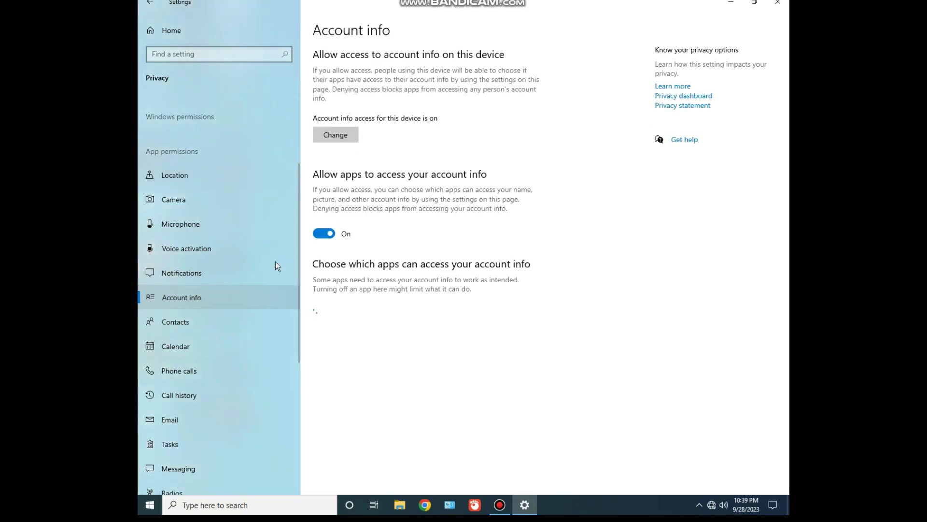
pyautogui.click(341, 135)
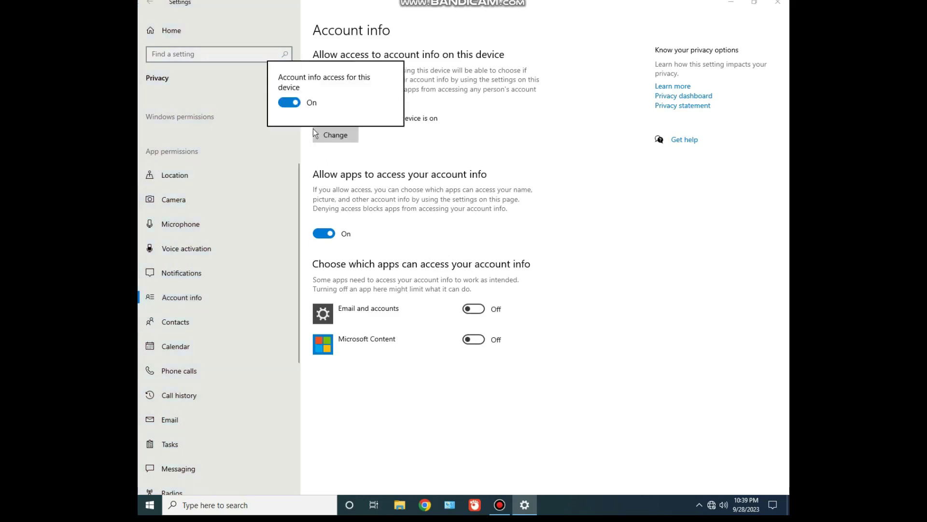
pyautogui.click(292, 103)
pyautogui.click(431, 138)
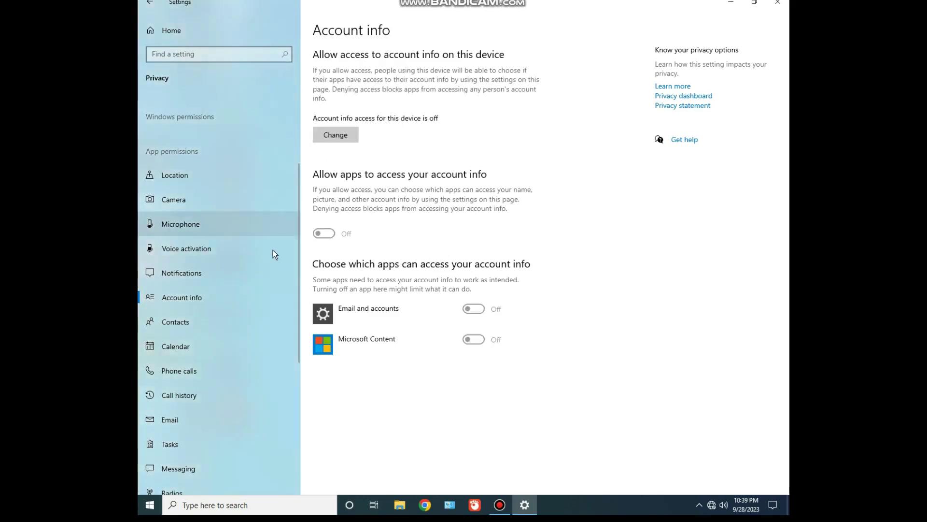
# - Turn off contacts access for this device in the privacy settings
pyautogui.scroll(-1, 273, 250)
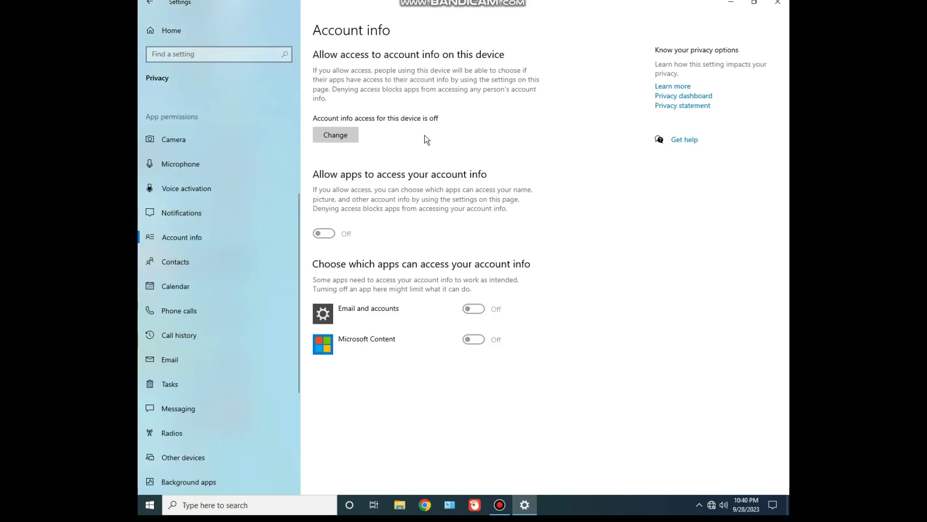
pyautogui.click(192, 255)
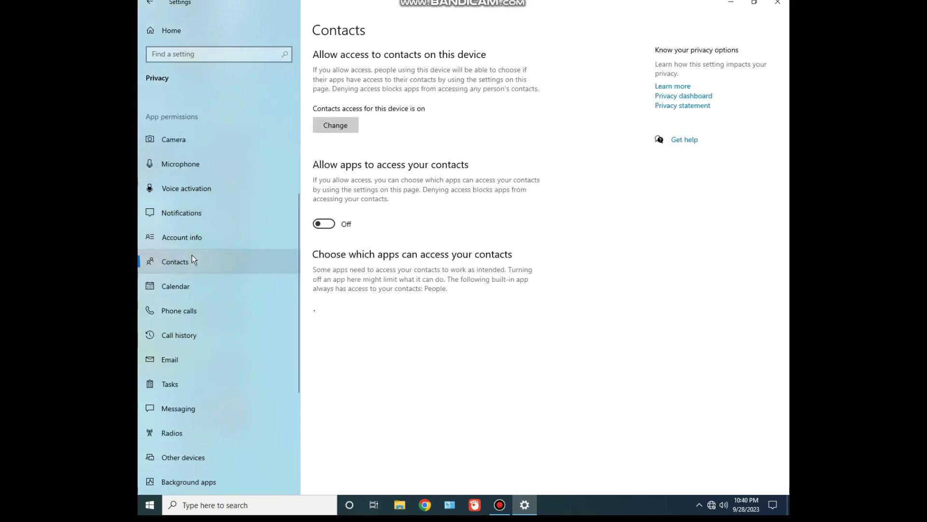
pyautogui.click(341, 126)
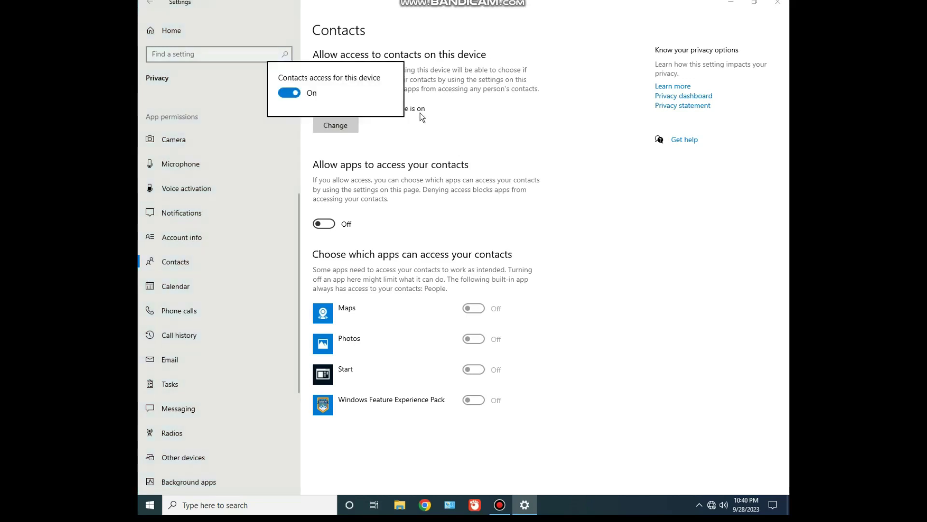
pyautogui.click(288, 93)
pyautogui.click(460, 141)
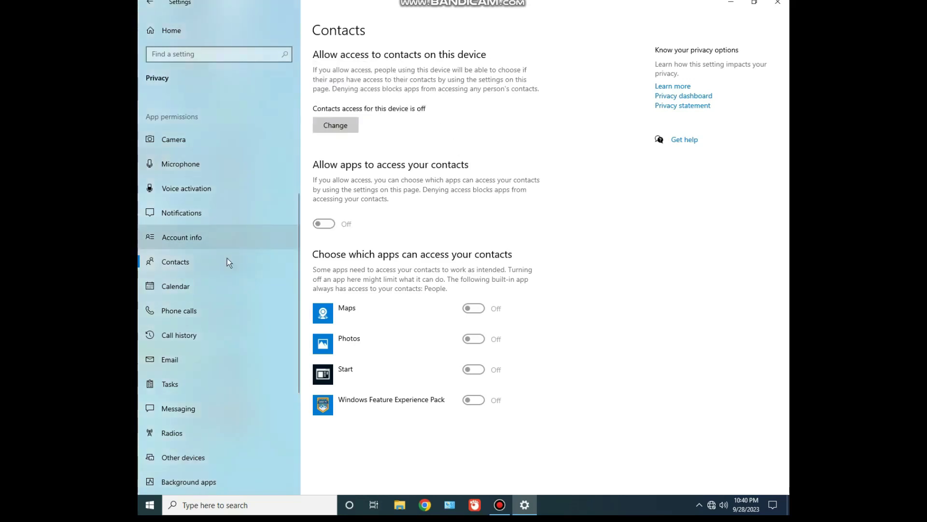
# - Turn off calendar access for this device in the privacy settings
pyautogui.scroll(-1, 222, 260)
pyautogui.scroll(-1, 222, 260)
pyautogui.click(206, 228)
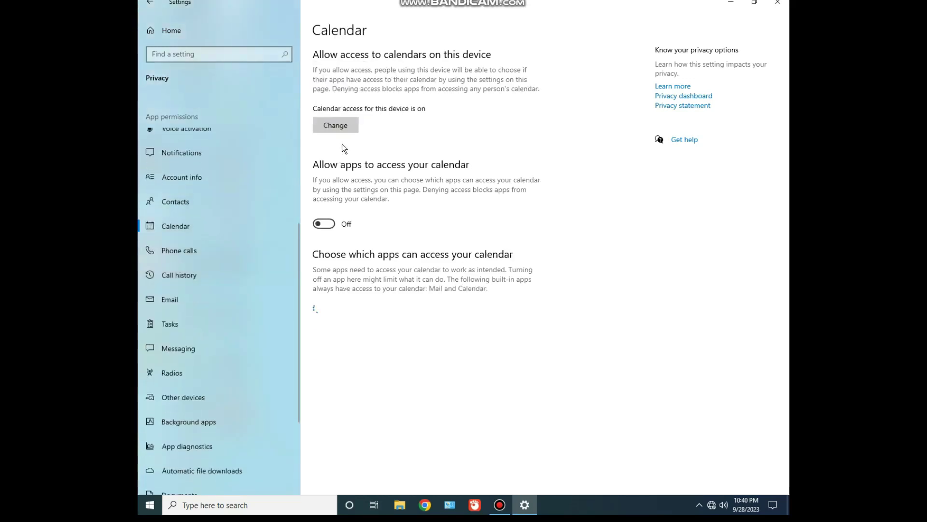
pyautogui.click(344, 129)
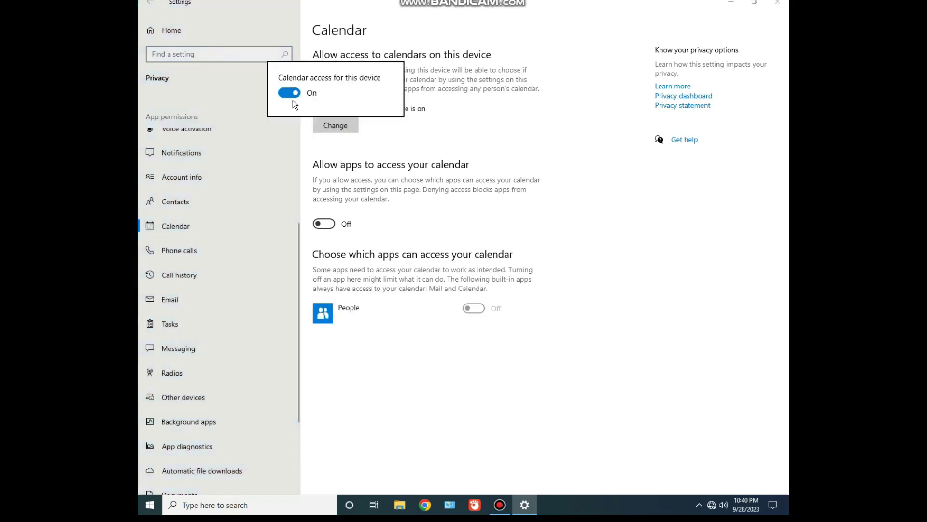
pyautogui.click(293, 94)
pyautogui.click(416, 155)
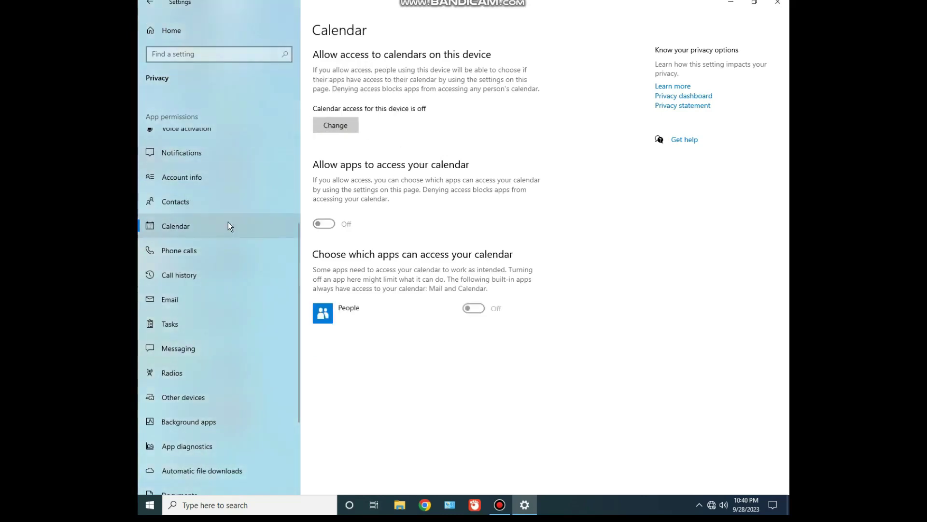
# - Turn off phone call access for this device in the privacy settings
pyautogui.click(203, 252)
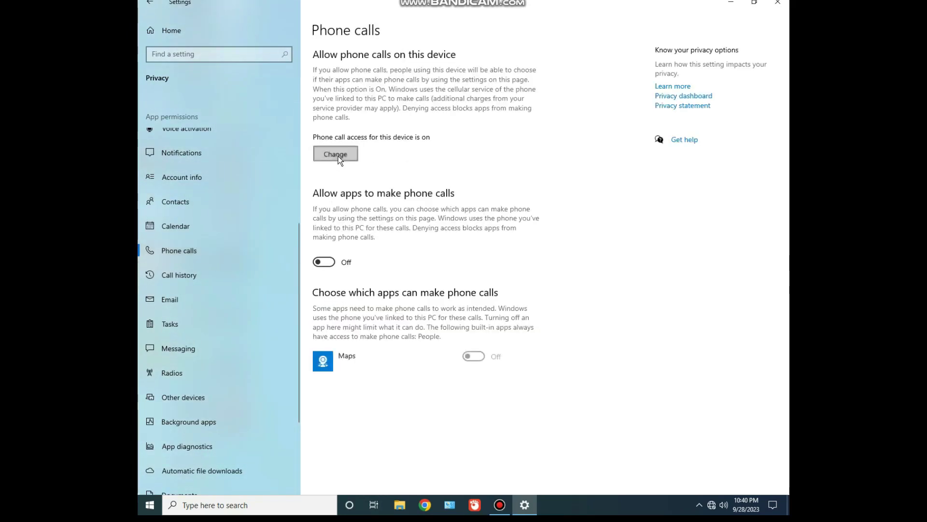
pyautogui.click(337, 155)
pyautogui.click(292, 121)
pyautogui.click(346, 147)
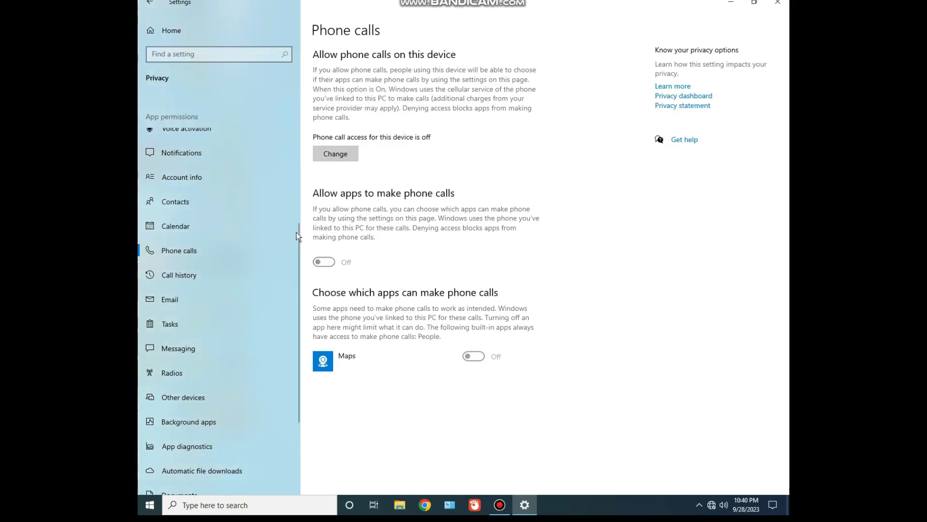
# - Turn off call history access for this device in the privacy settings
pyautogui.scroll(-2, 224, 250)
pyautogui.click(194, 215)
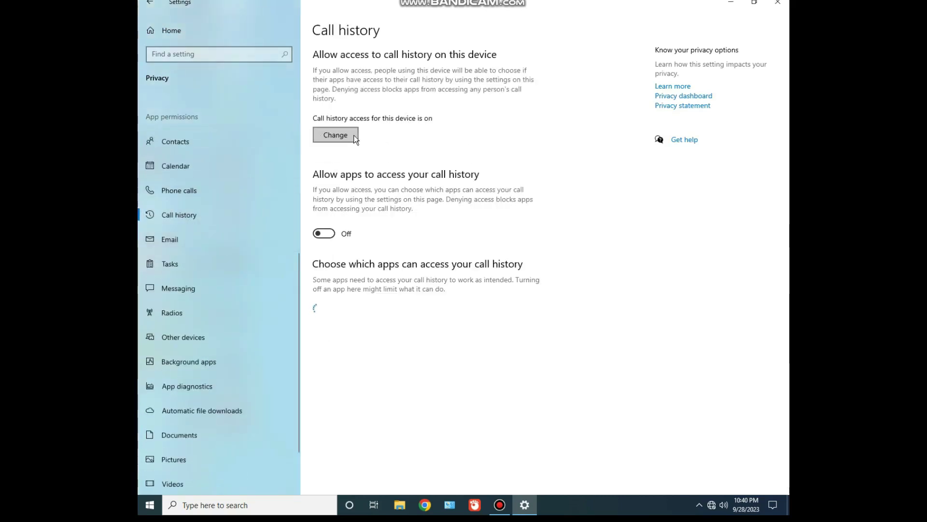
pyautogui.click(353, 140)
pyautogui.click(302, 106)
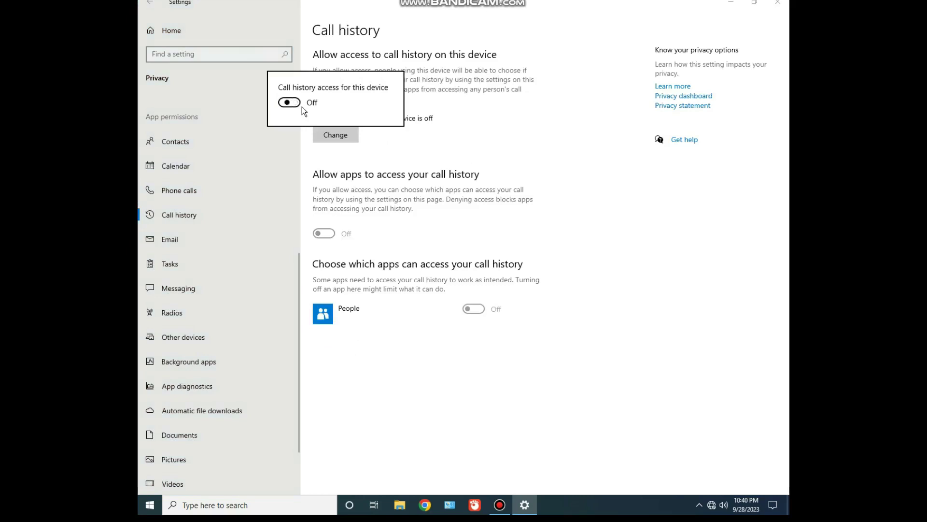
pyautogui.click(437, 149)
# - Turn off email access for this device in the privacy settings
pyautogui.click(208, 236)
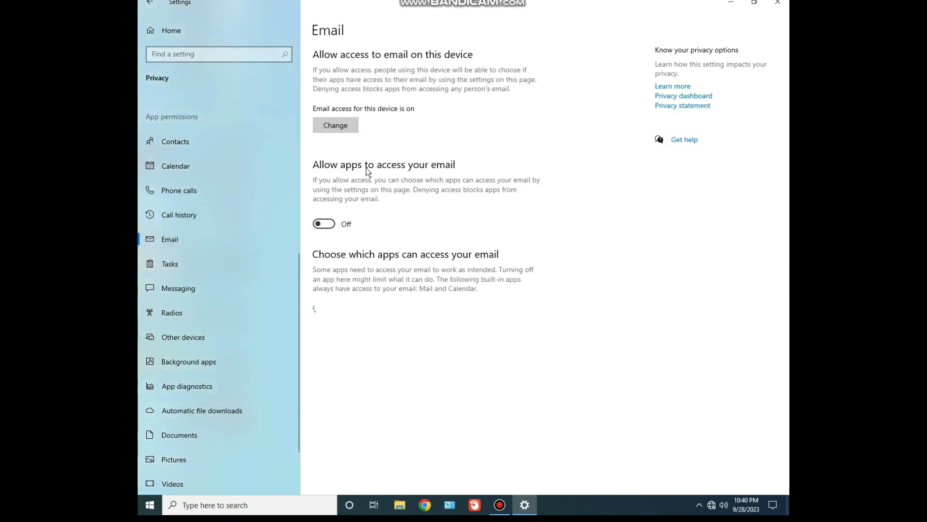
pyautogui.click(342, 127)
pyautogui.click(285, 93)
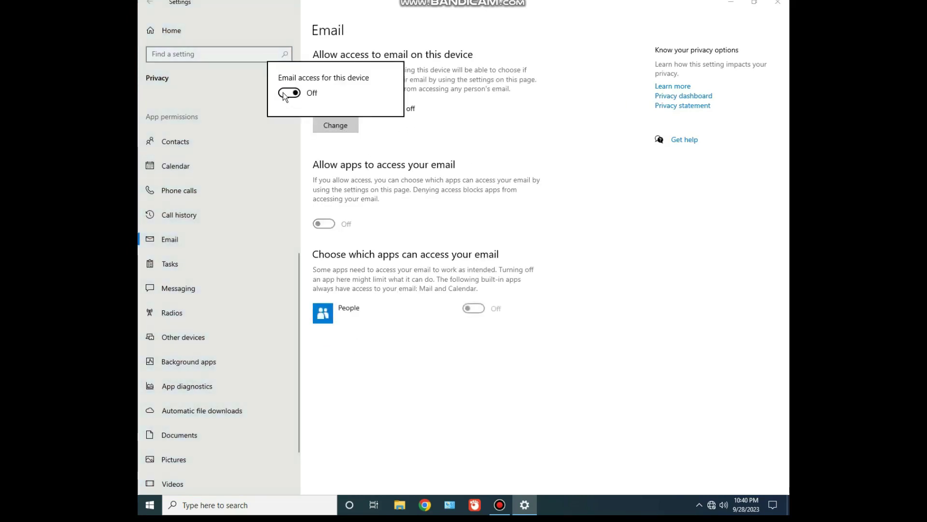
pyautogui.click(461, 131)
# - Turn off tasks access for this device in the privacy settings
pyautogui.scroll(-2, 238, 234)
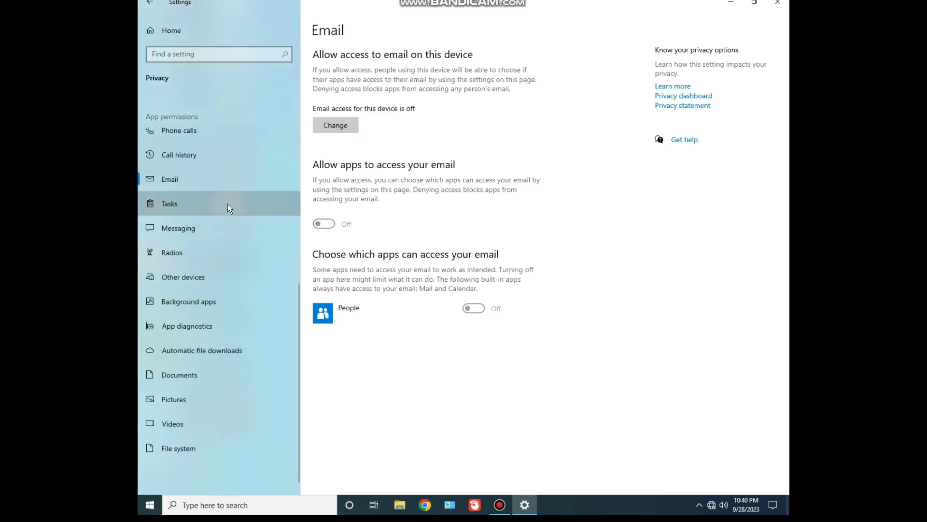
pyautogui.click(228, 204)
pyautogui.click(353, 124)
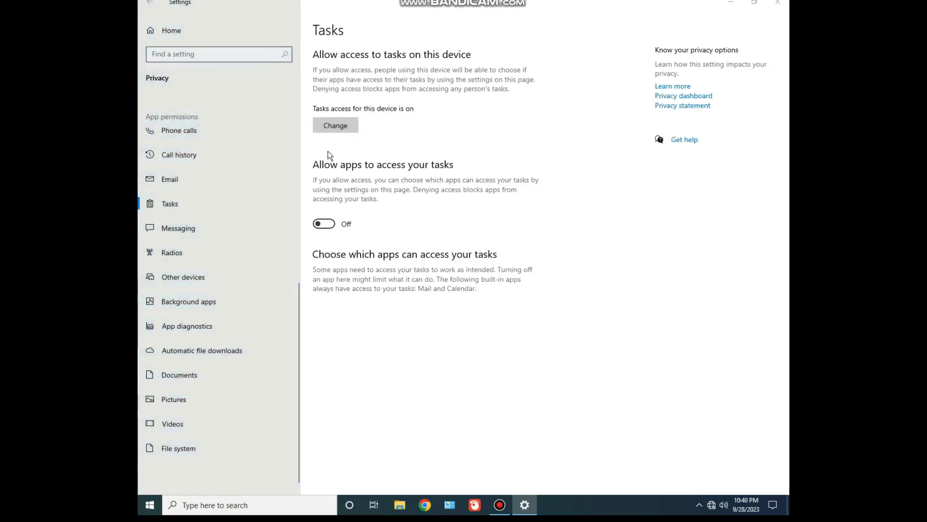
pyautogui.click(289, 93)
pyautogui.click(407, 138)
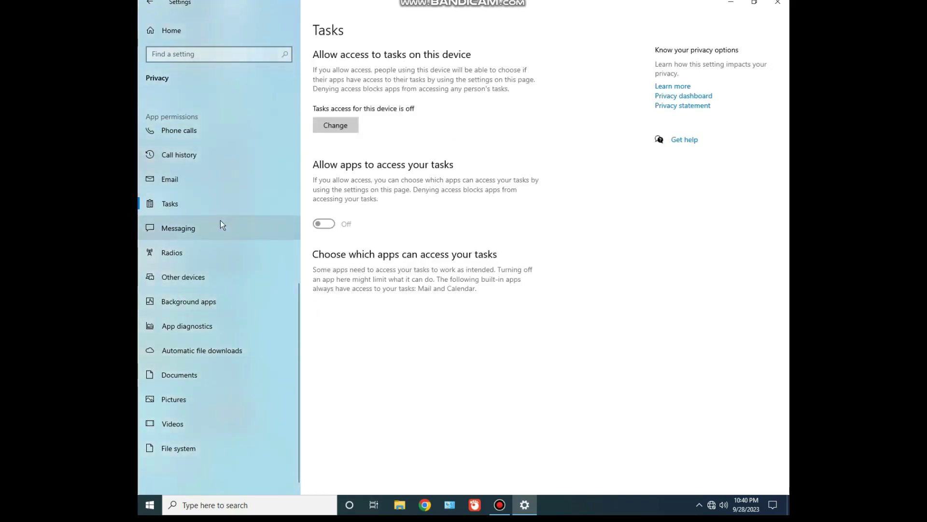
# - Turn off messaging access for this device in the privacy settings
pyautogui.click(219, 227)
pyautogui.click(352, 138)
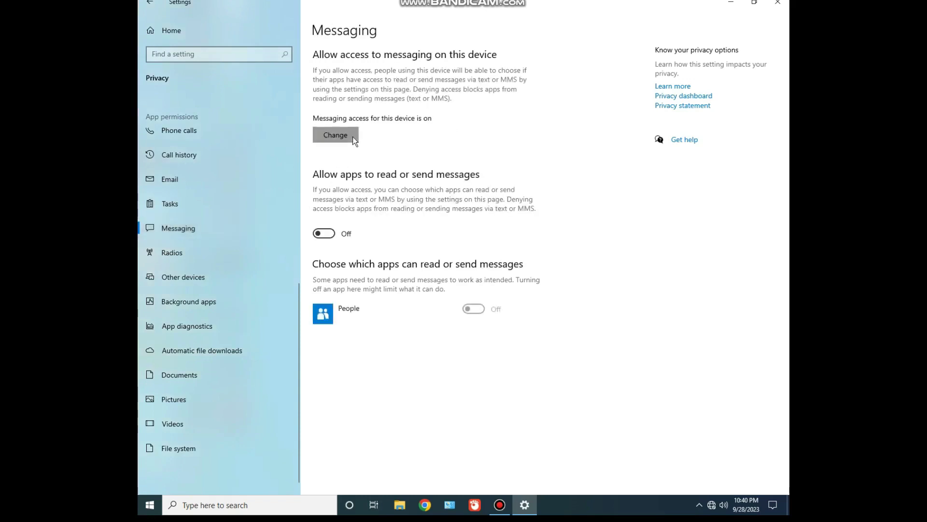
pyautogui.click(289, 100)
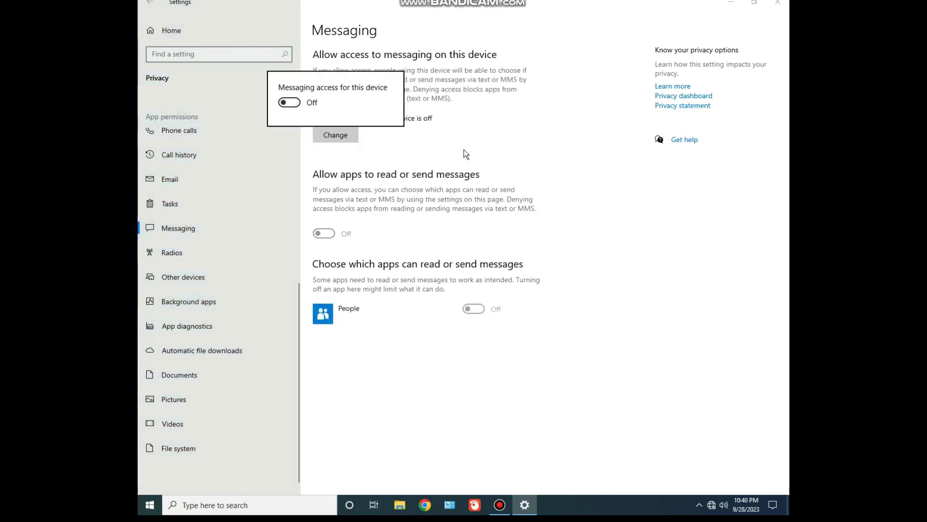
pyautogui.click(463, 149)
# - Turn off access to control radios on this device in the privacy settings
pyautogui.scroll(-1, 265, 214)
pyautogui.click(225, 238)
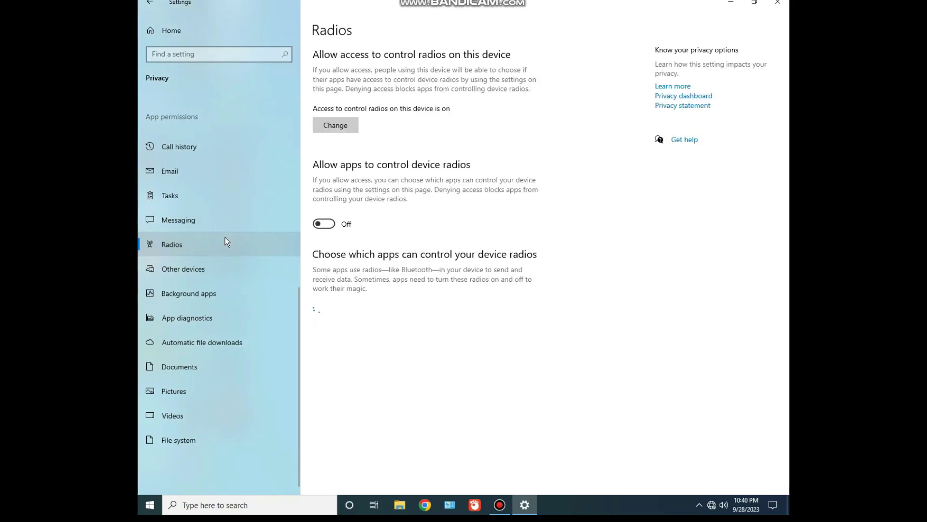
pyautogui.click(347, 126)
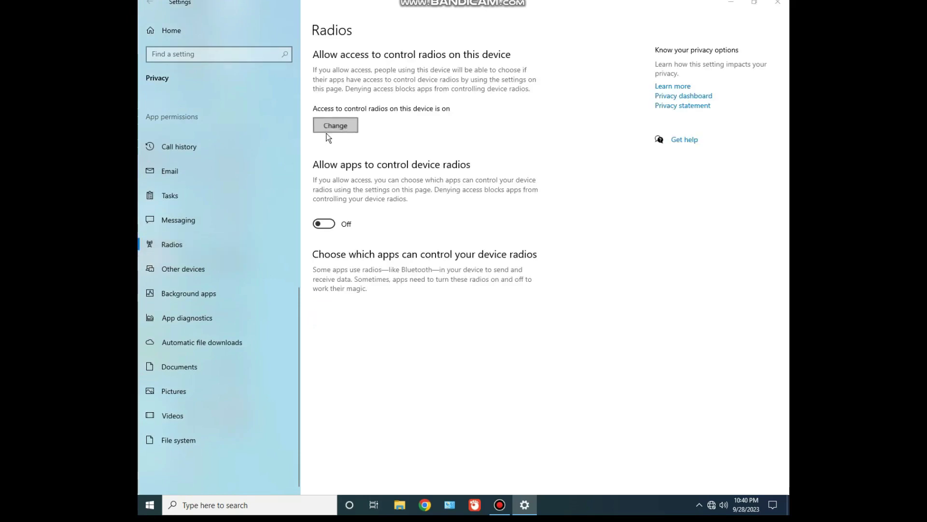
pyautogui.click(298, 97)
pyautogui.click(460, 138)
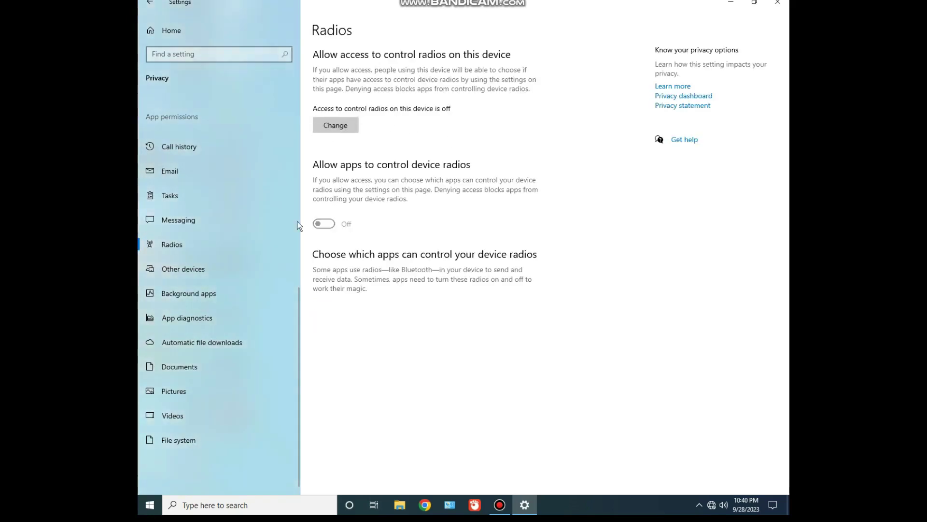
# - Turn off communication with unpaired devices and make sure apps are not allowed to run in the background
pyautogui.click(224, 268)
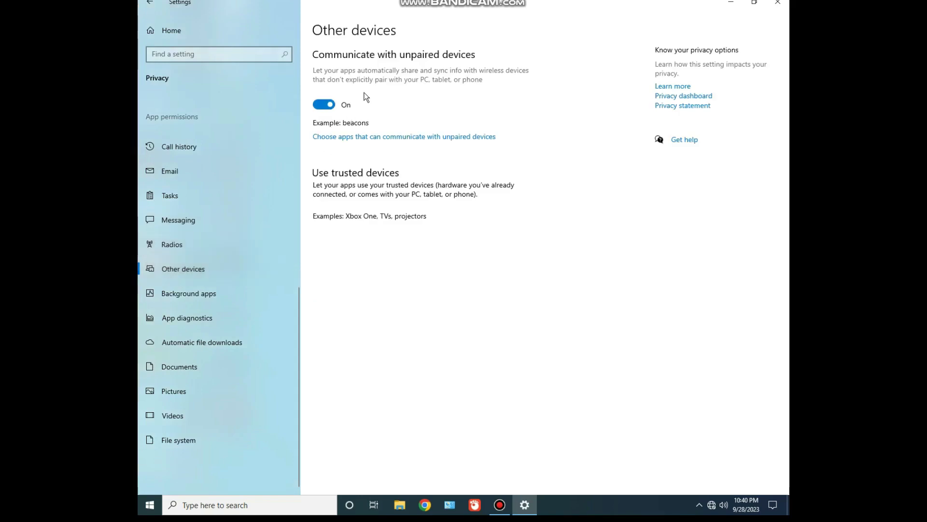
pyautogui.click(330, 103)
pyautogui.click(170, 295)
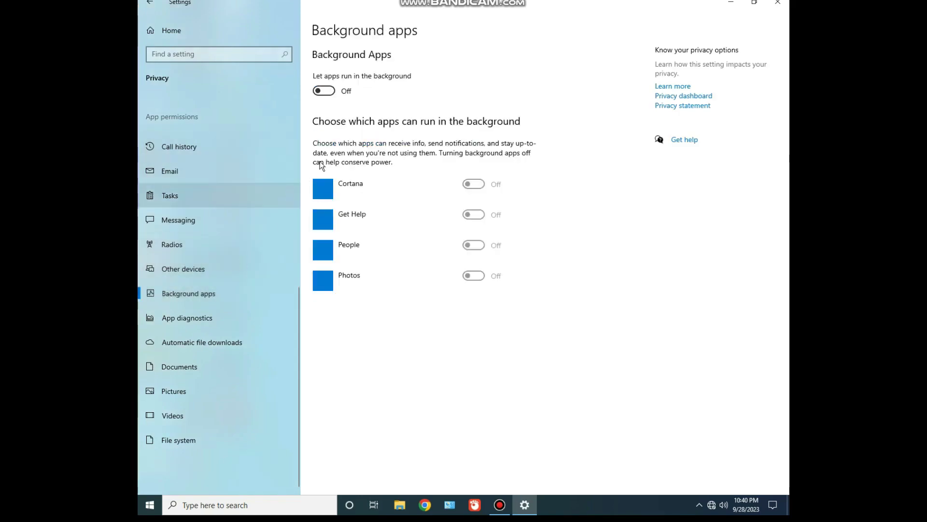
pyautogui.click(332, 94)
pyautogui.click(332, 95)
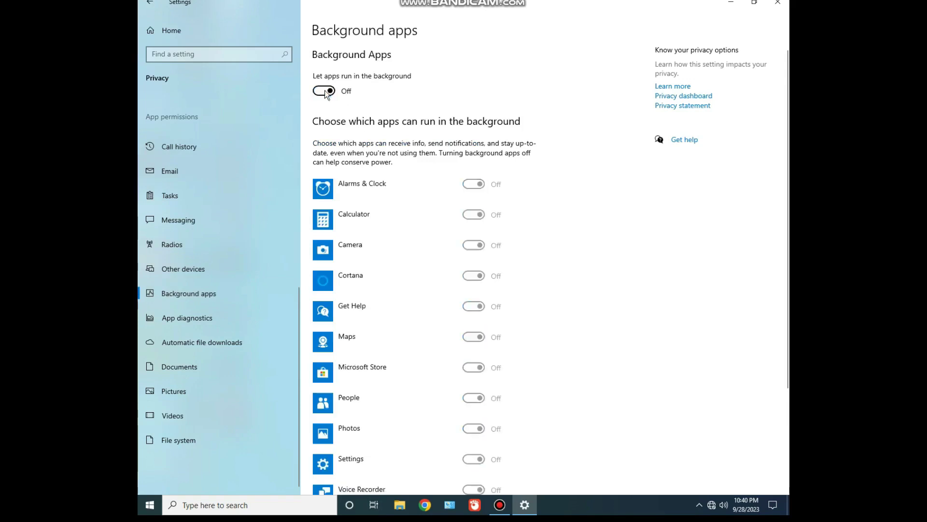
# - Turn off app diagnostic info access for this device in the privacy settings
pyautogui.click(219, 316)
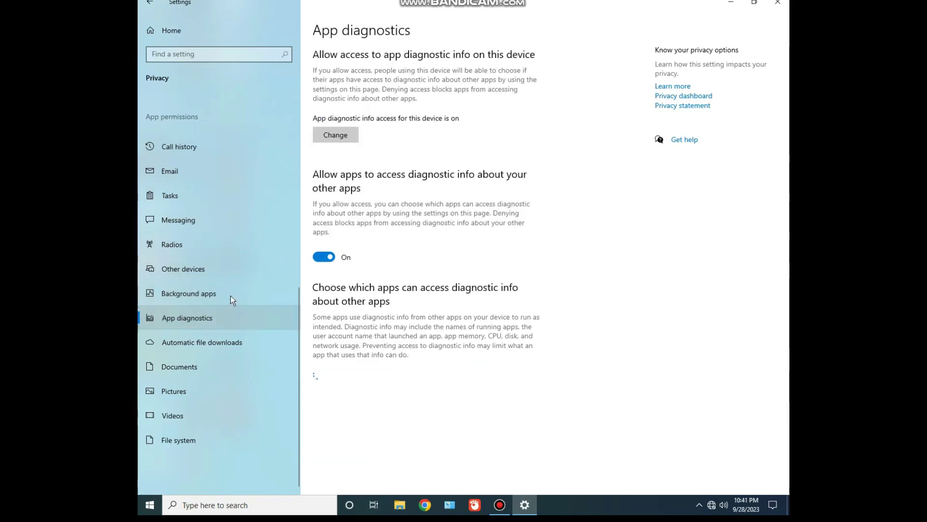
pyautogui.click(334, 130)
pyautogui.click(333, 129)
pyautogui.click(343, 139)
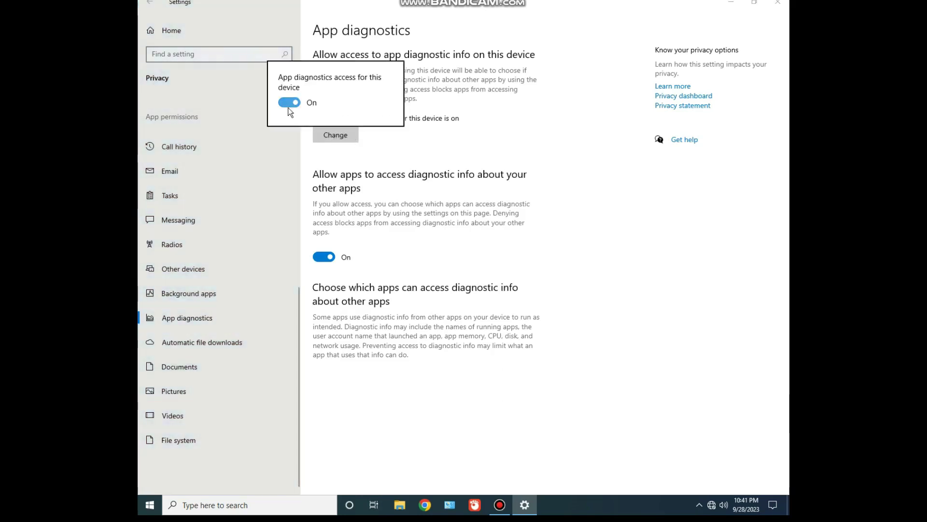
pyautogui.click(289, 103)
pyautogui.click(381, 138)
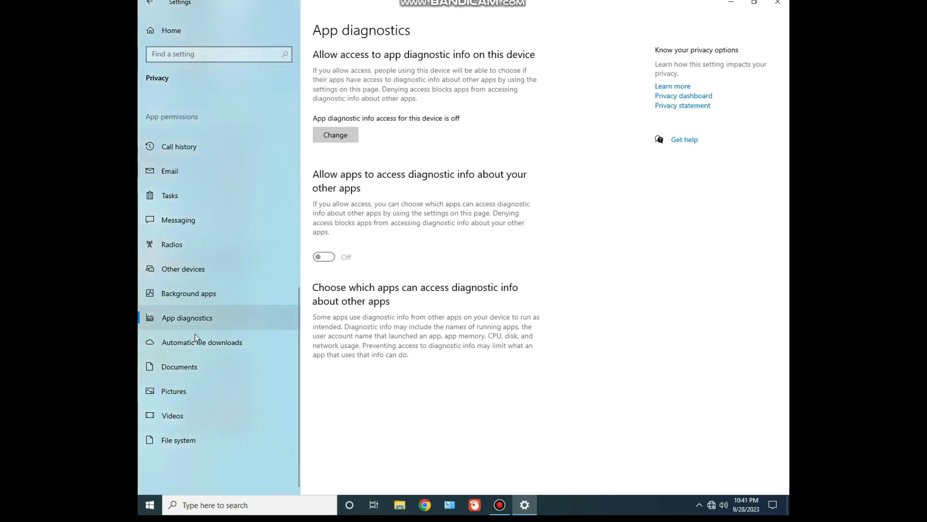
# - Turn off documents library access for this device in the privacy settings
pyautogui.click(198, 341)
pyautogui.click(197, 363)
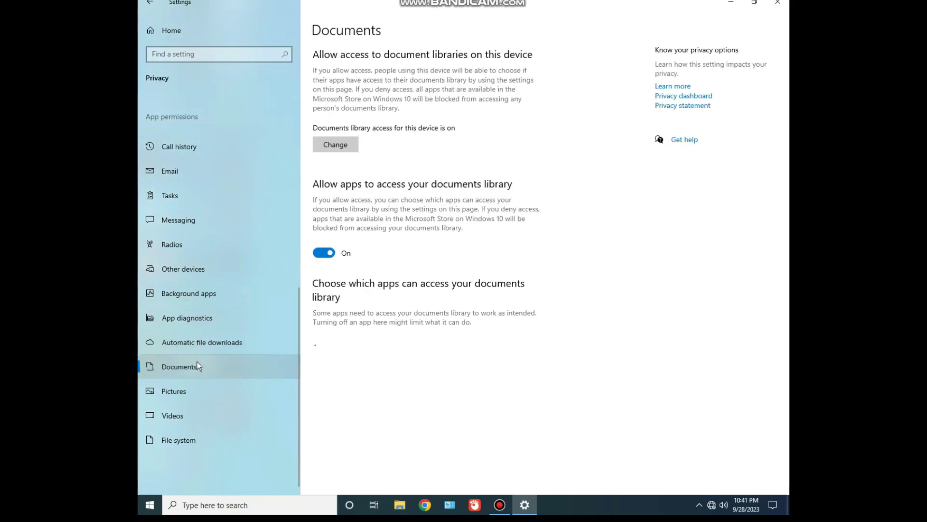
pyautogui.click(338, 146)
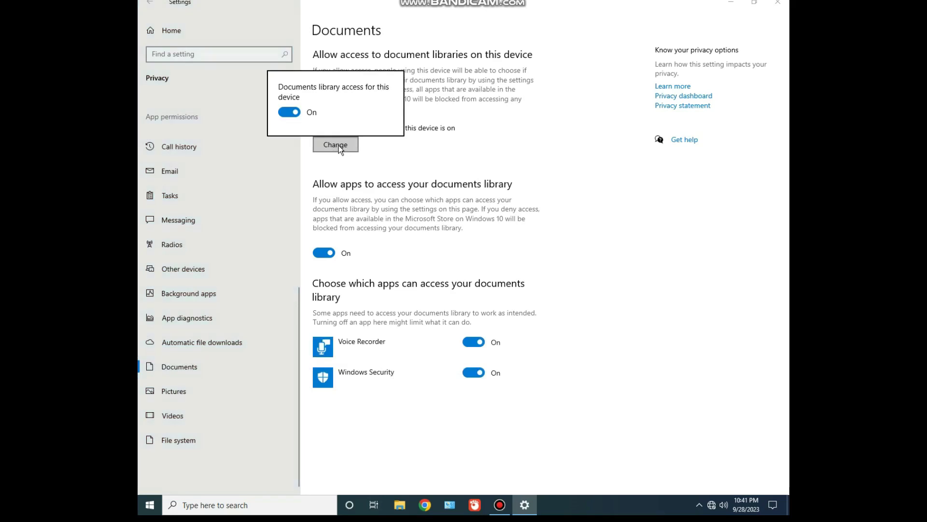
pyautogui.click(295, 112)
pyautogui.press('Escape')
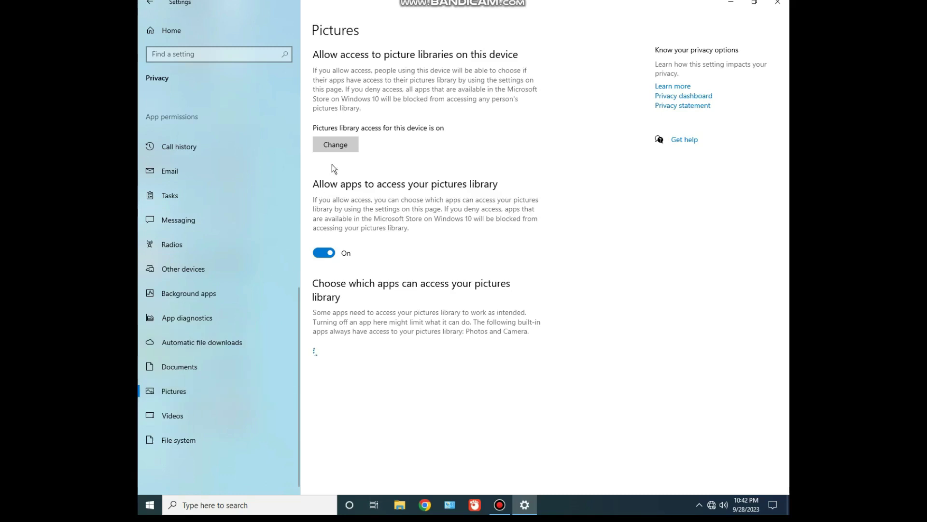
# - Turn off pictures library access for this device in the privacy settings
pyautogui.click(338, 147)
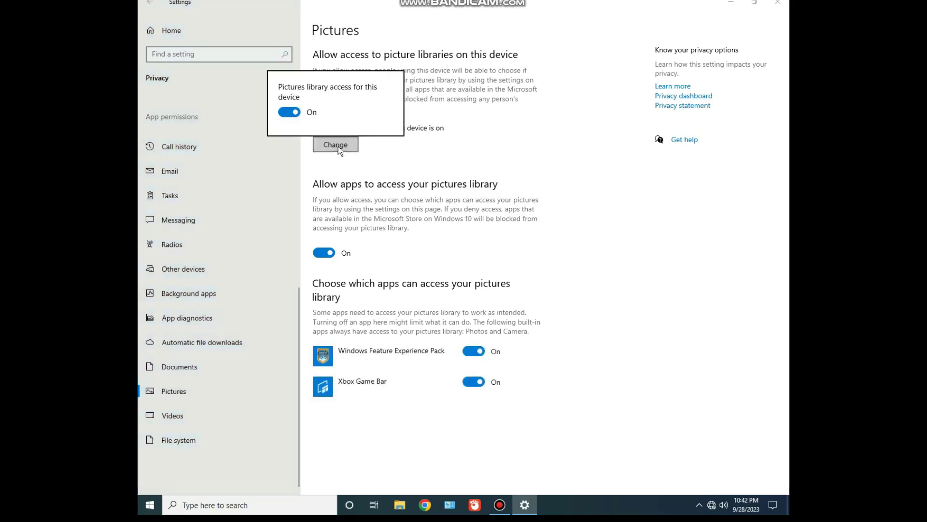
pyautogui.click(293, 114)
pyautogui.click(399, 149)
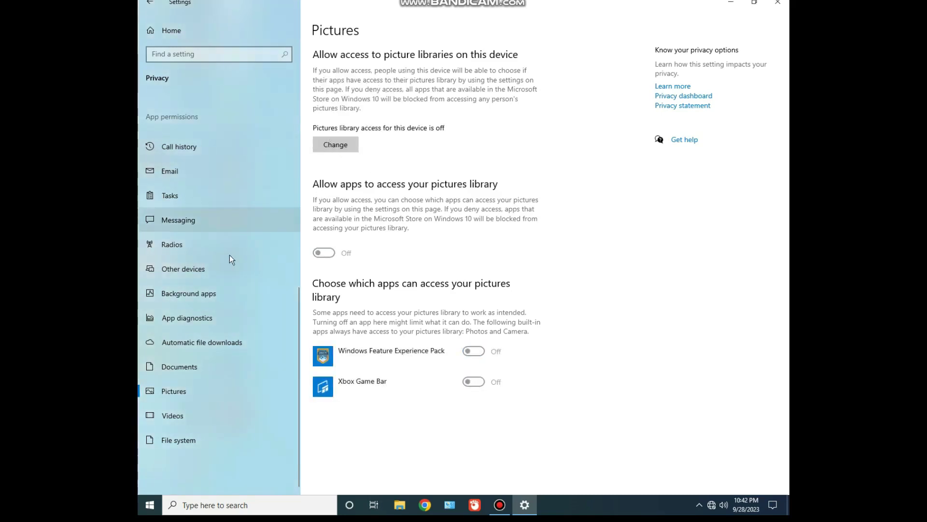
# - Turn off videos library access for this device in the privacy settings
pyautogui.click(198, 409)
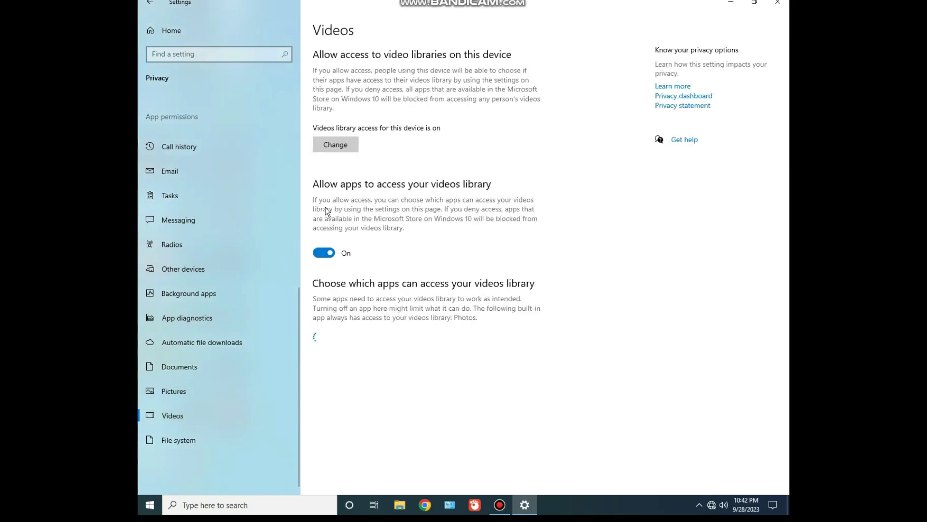
pyautogui.click(352, 145)
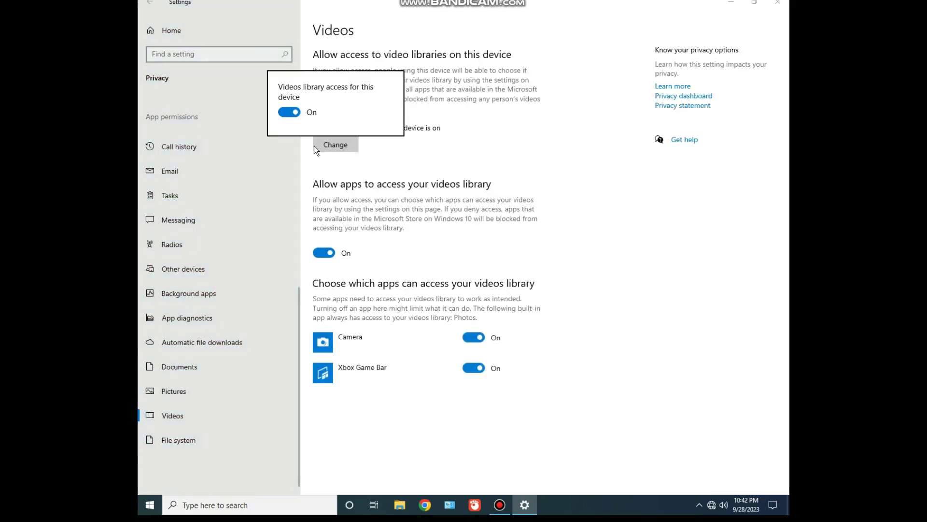
pyautogui.click(283, 114)
pyautogui.click(440, 160)
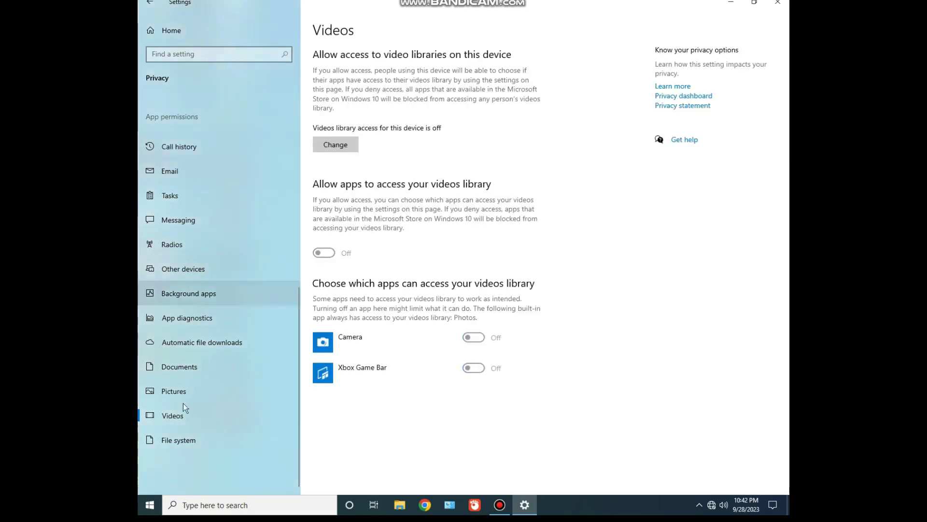
# - Turn off file system access for this device in the privacy settings and close Settings
pyautogui.click(180, 447)
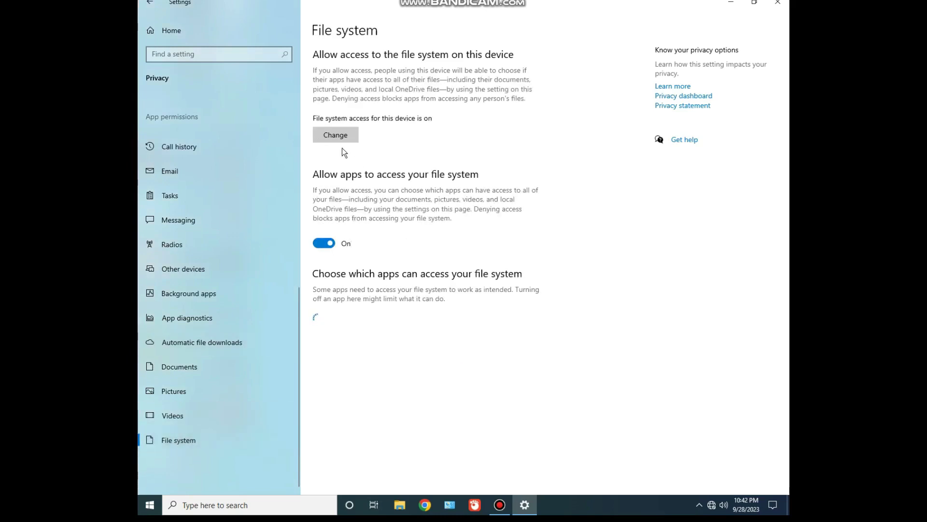
pyautogui.click(330, 137)
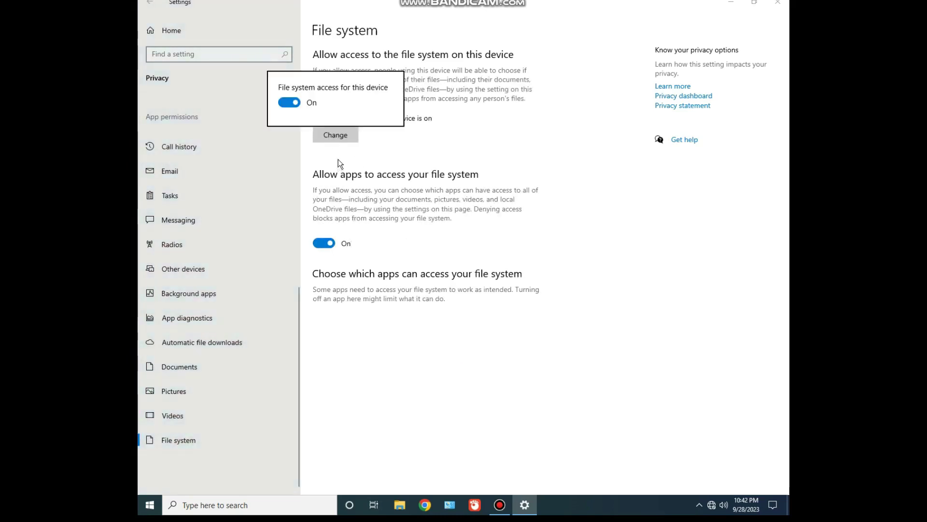
pyautogui.click(298, 102)
pyautogui.click(434, 139)
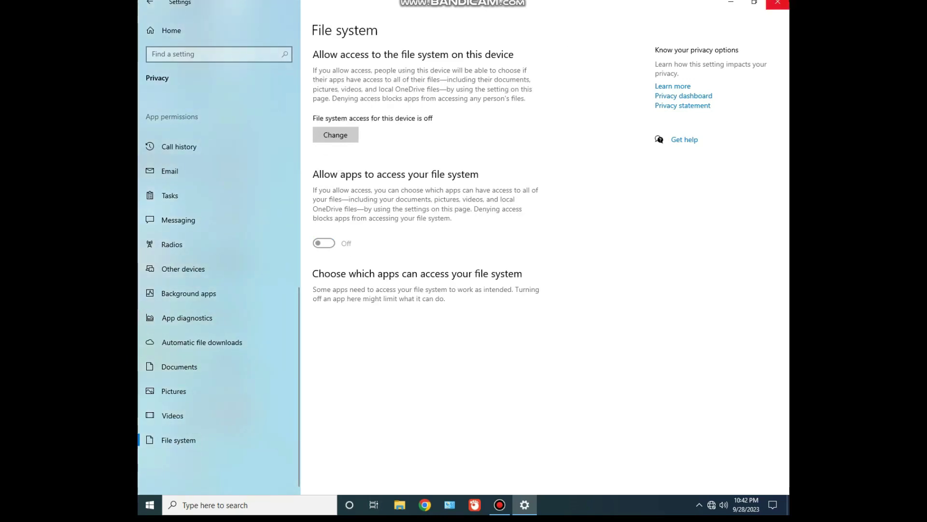
pyautogui.click(778, 2)
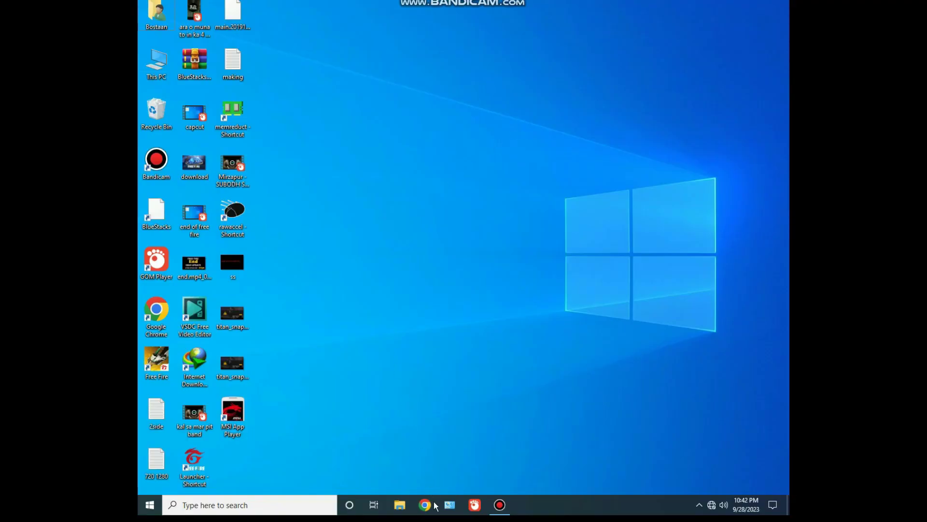
# - Switch to Control Panel, search for "power" and select the High performance power plan
pyautogui.click(449, 505)
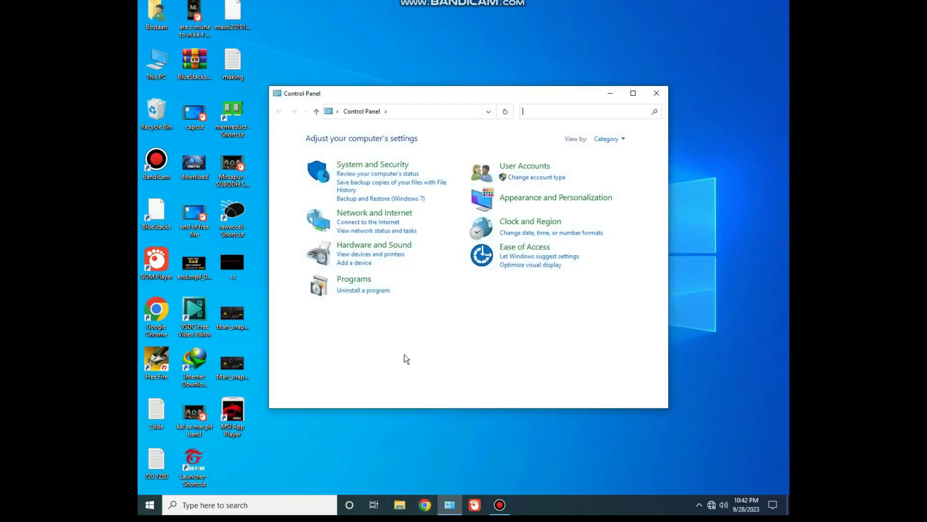
pyautogui.click(642, 93)
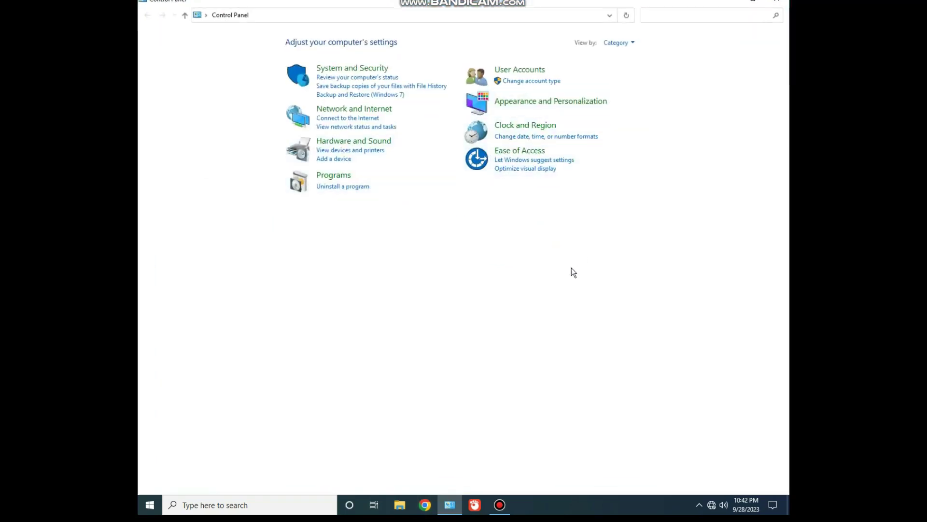
pyautogui.click(674, 15)
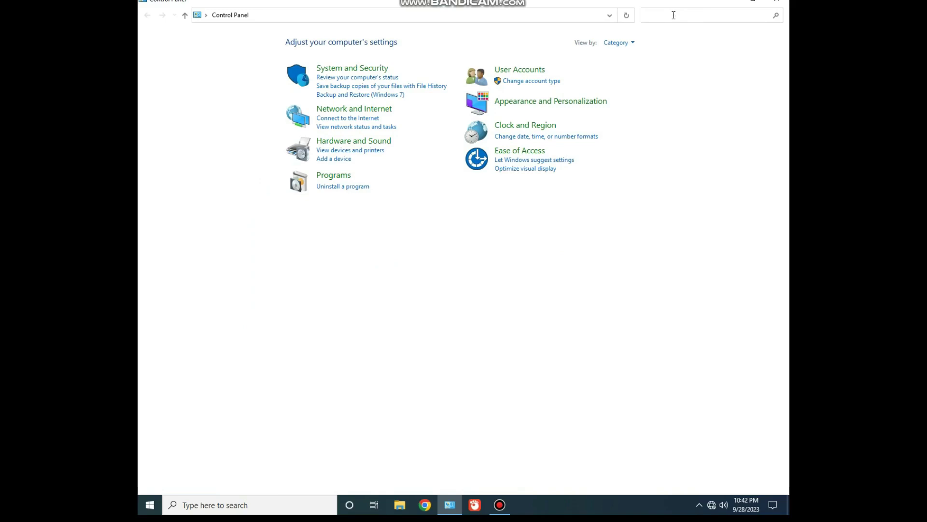
pyautogui.write('powe')
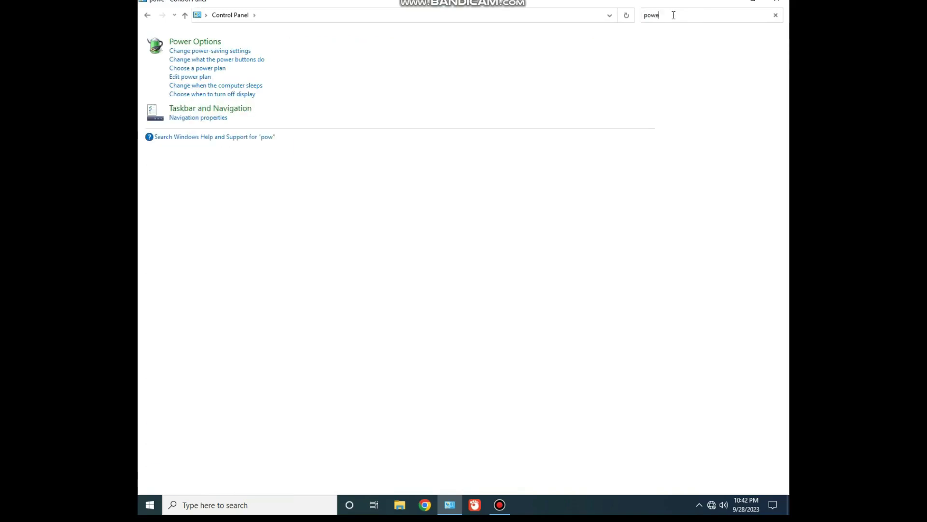
pyautogui.write('r')
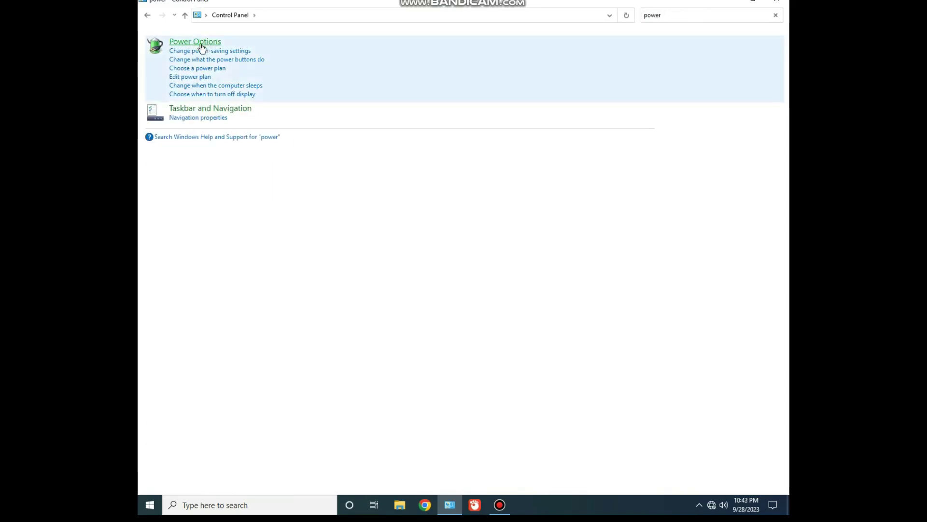
pyautogui.click(222, 68)
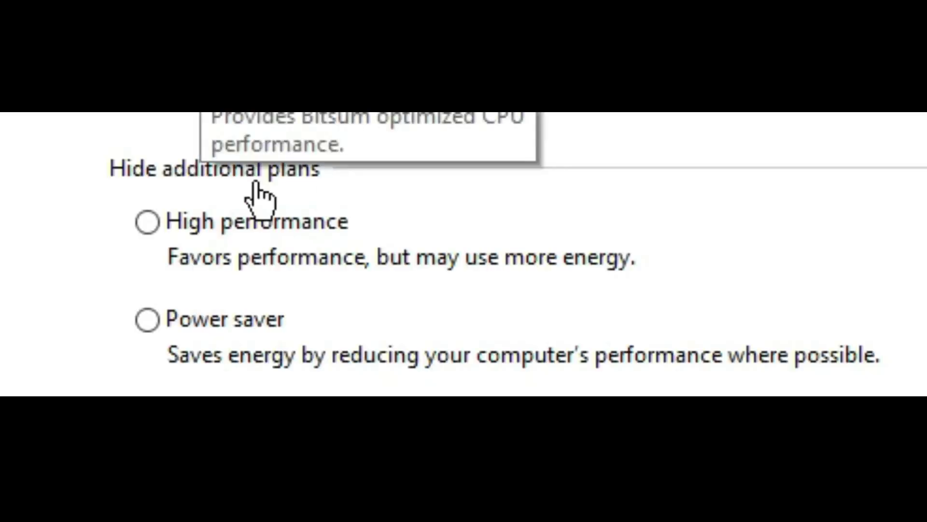
pyautogui.click(144, 226)
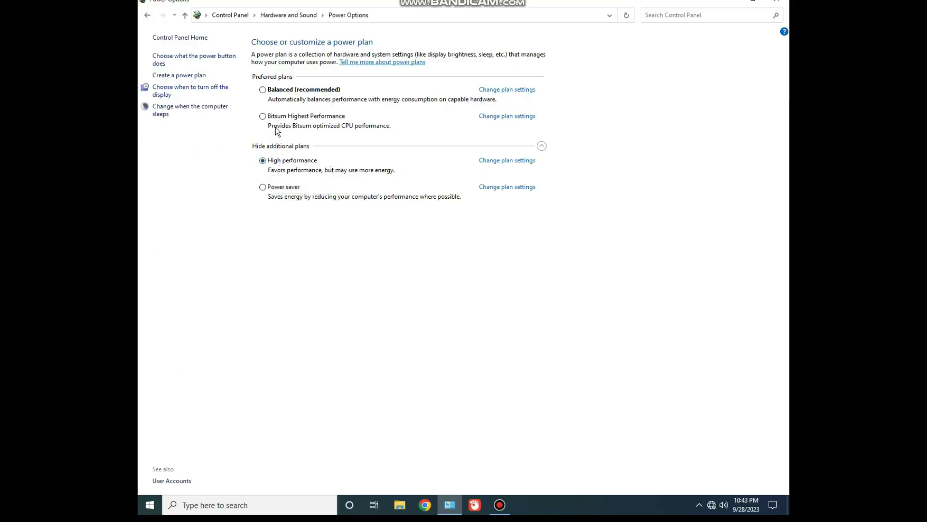
pyautogui.click(144, 15)
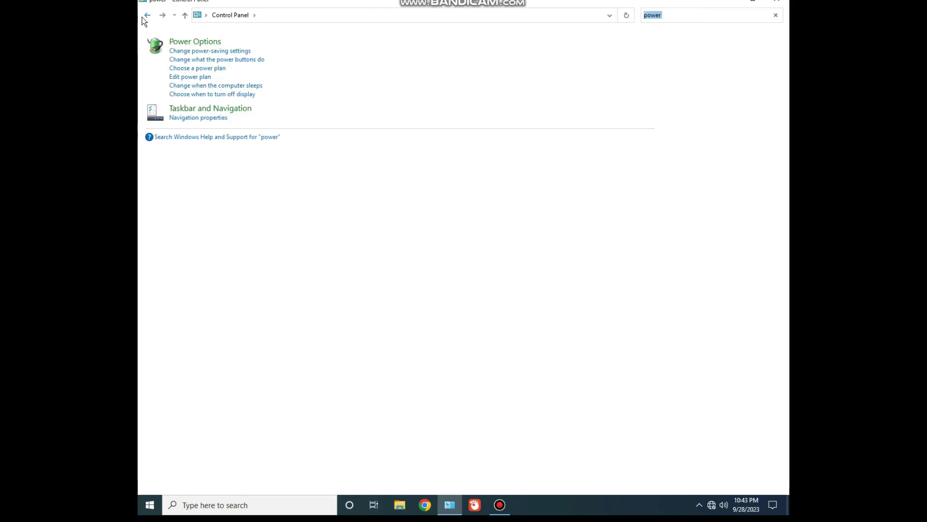
pyautogui.click(730, 1)
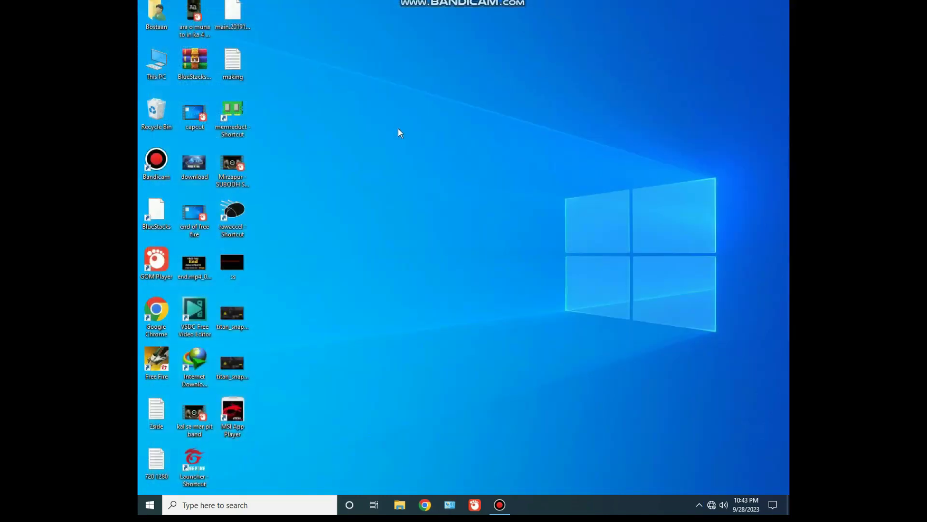
pyautogui.rightClick(459, 110)
pyautogui.click(481, 153)
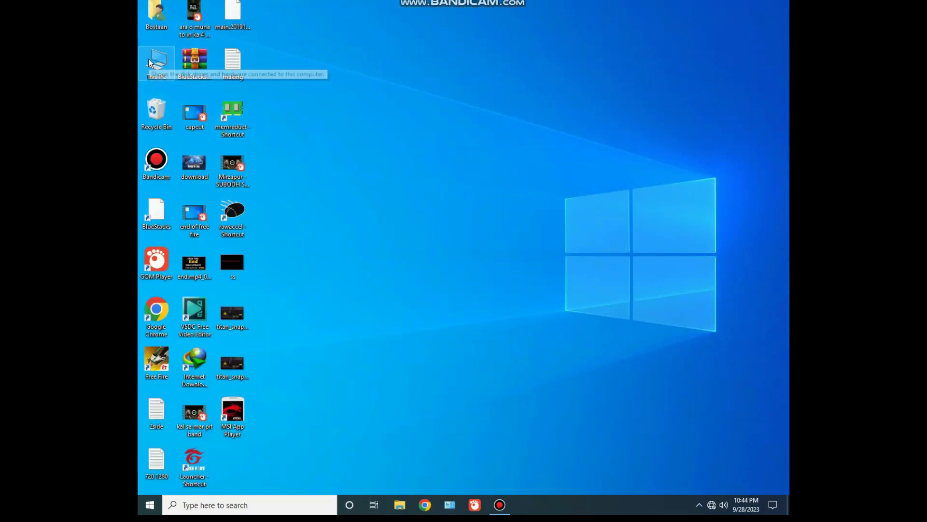
# - Open this PC's properties and check that Remote Desktop is disabled in the system settings
pyautogui.rightClick(150, 59)
pyautogui.click(223, 178)
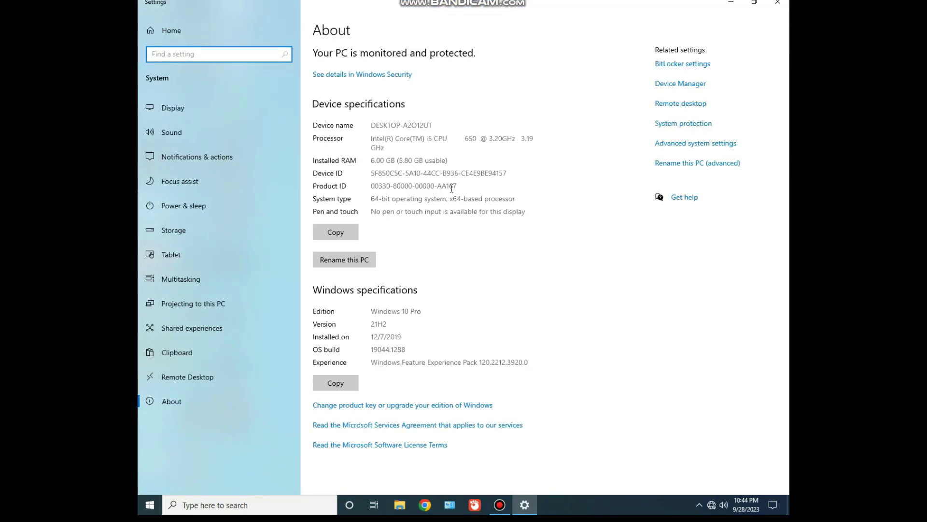
pyautogui.click(185, 386)
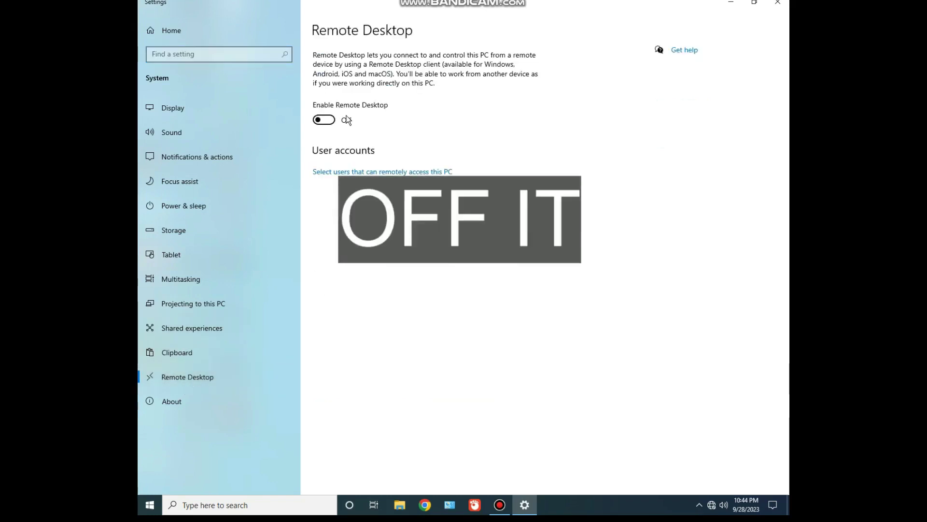
pyautogui.click(175, 410)
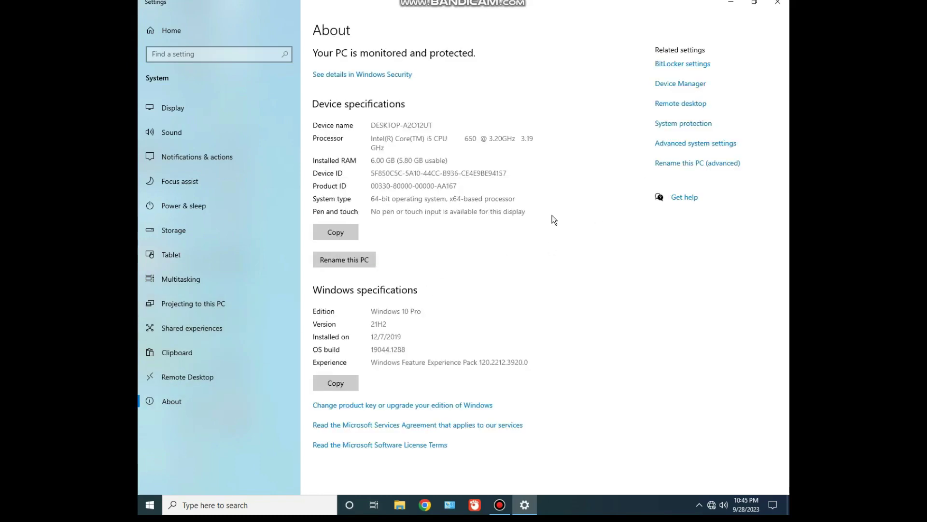
# - Disallow Remote Assistance connections to this computer in System Properties and apply the change
pyautogui.click(681, 145)
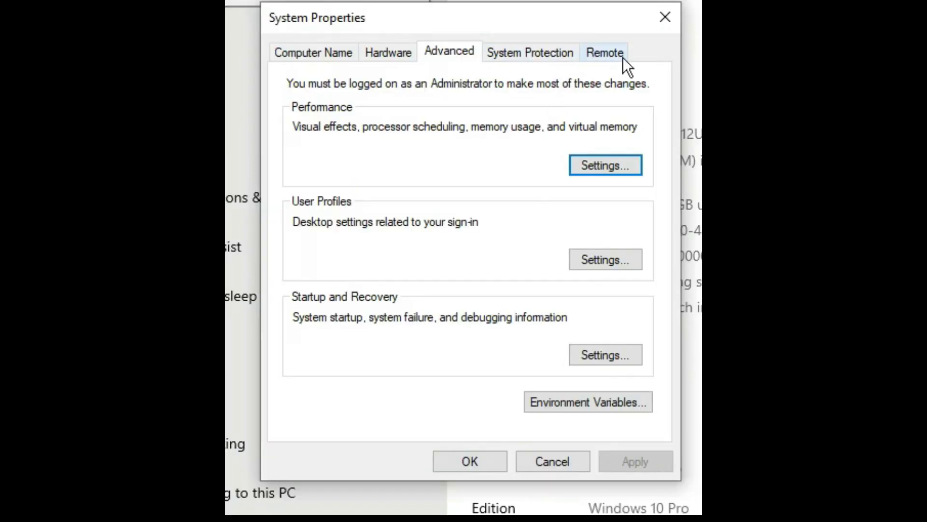
pyautogui.click(623, 61)
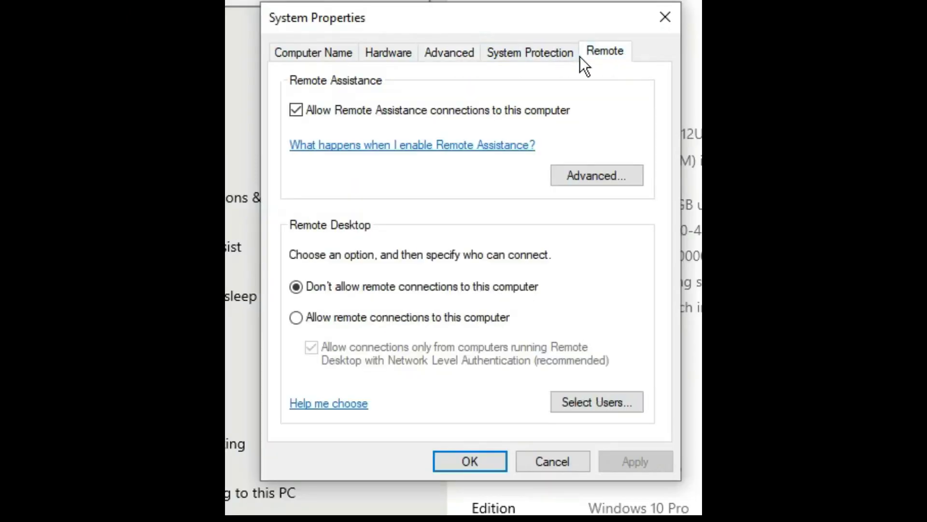
pyautogui.click(297, 110)
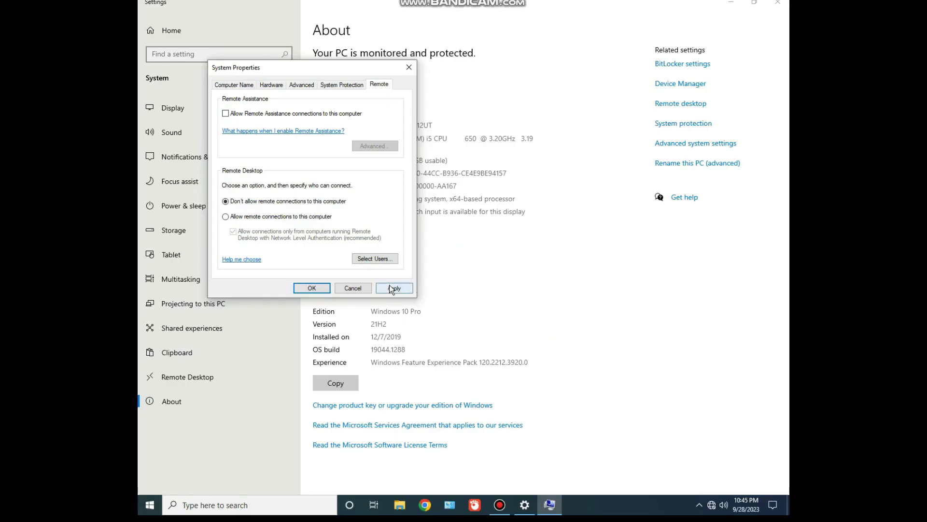
pyautogui.click(630, 461)
pyautogui.click(470, 461)
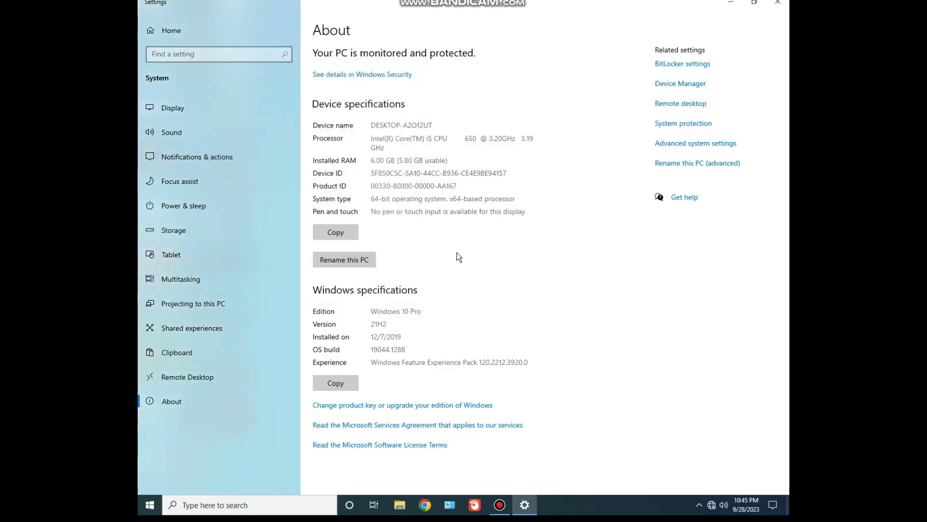
# - Adjust the Windows visual effects for best performance in Performance Options, then enable only Peek
pyautogui.click(687, 144)
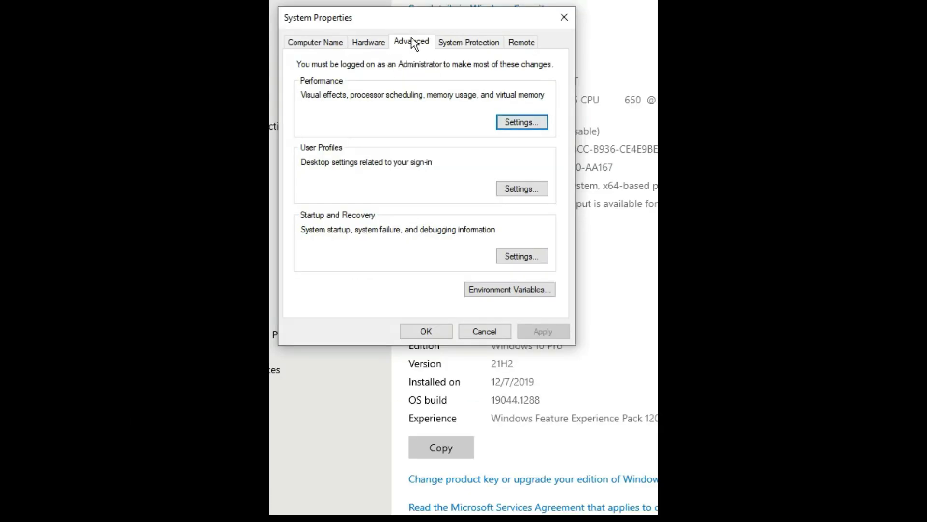
pyautogui.click(517, 121)
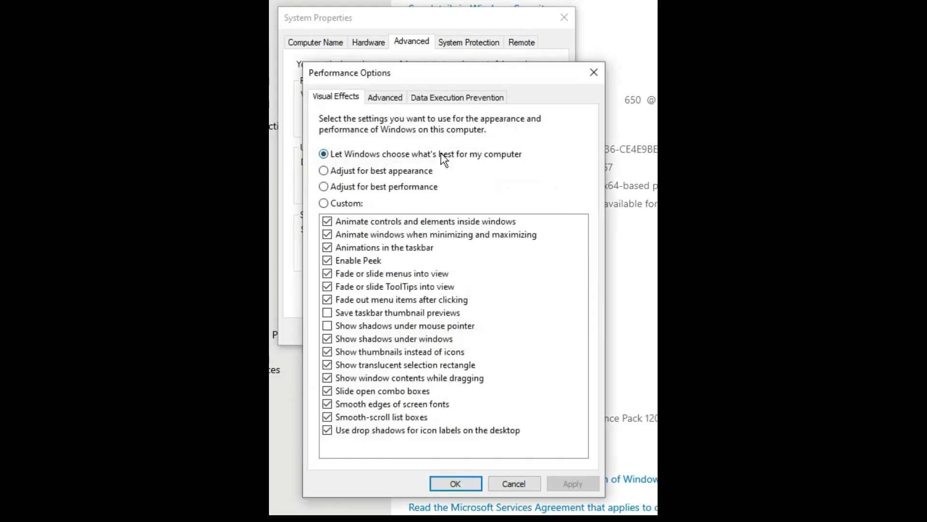
pyautogui.click(363, 190)
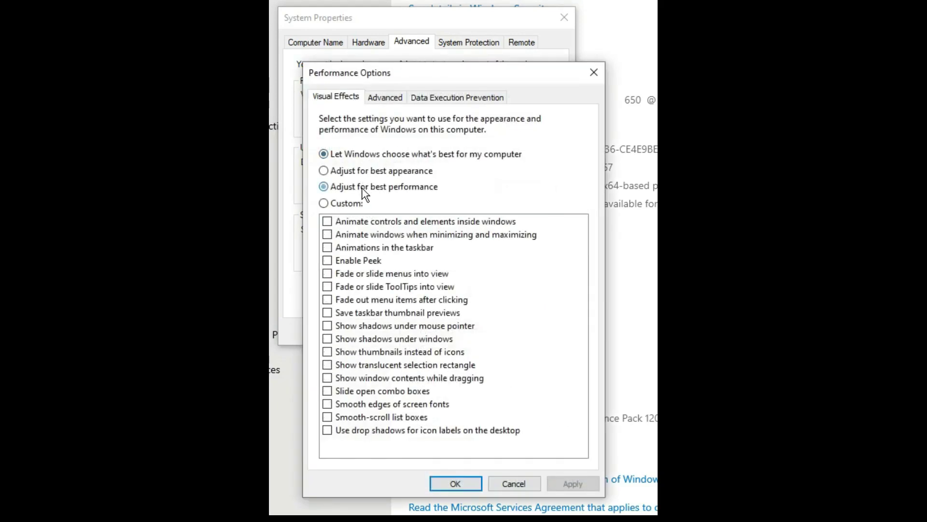
pyautogui.click(365, 256)
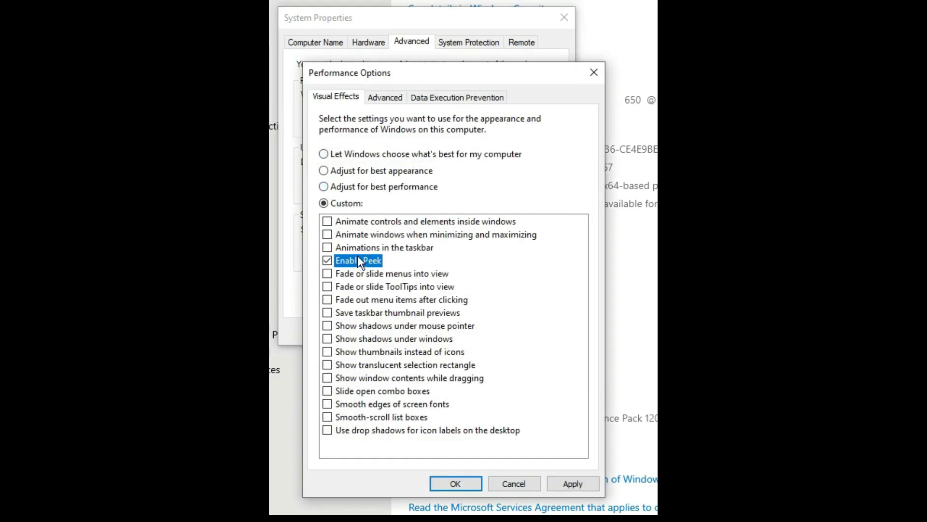
# - In Virtual Memory, turn off automatic paging file management for all drives and choose a custom size for drive D:
pyautogui.click(379, 96)
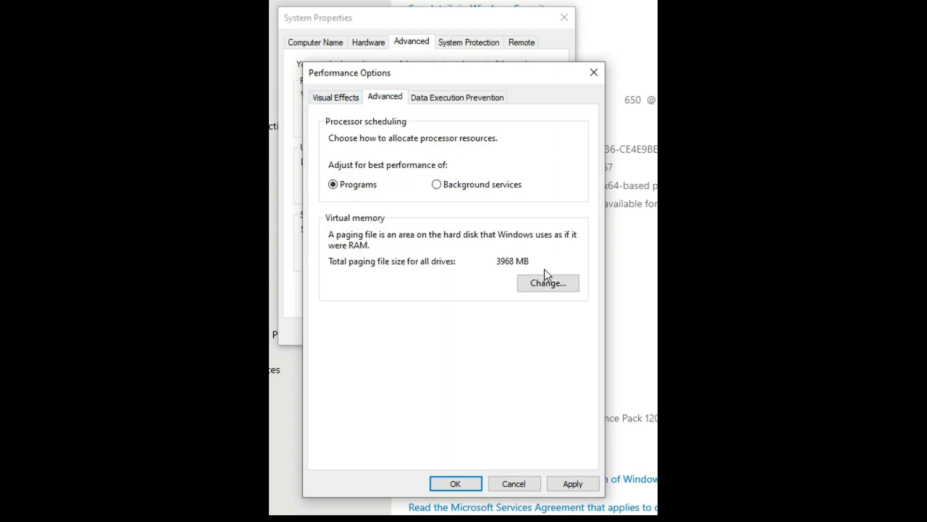
pyautogui.click(545, 284)
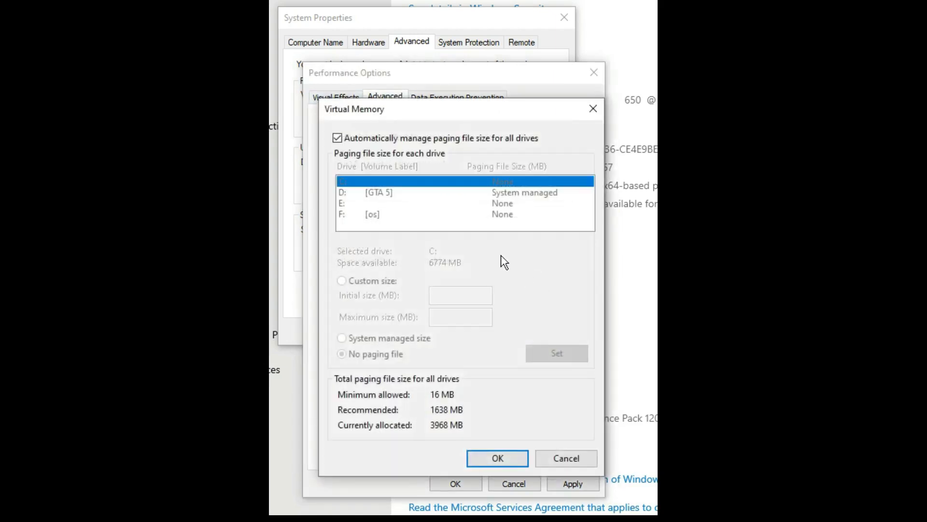
pyautogui.click(338, 138)
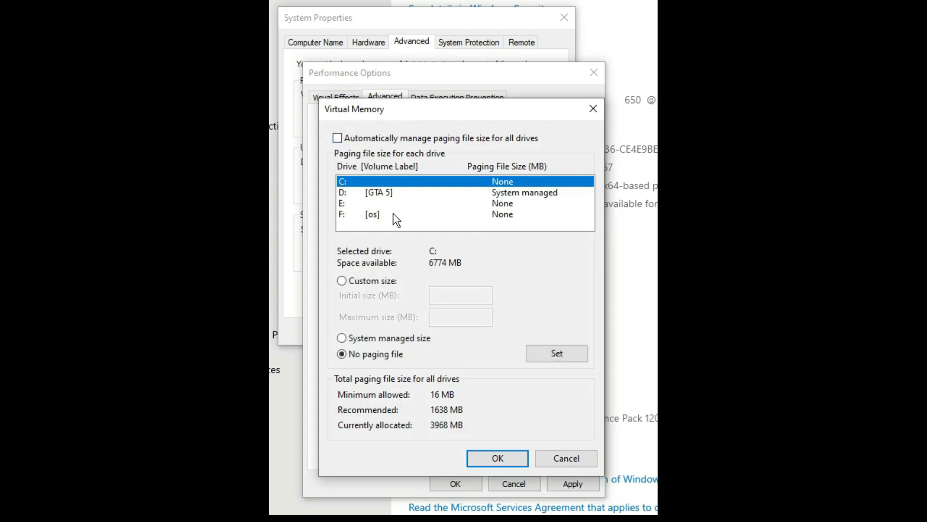
pyautogui.click(379, 193)
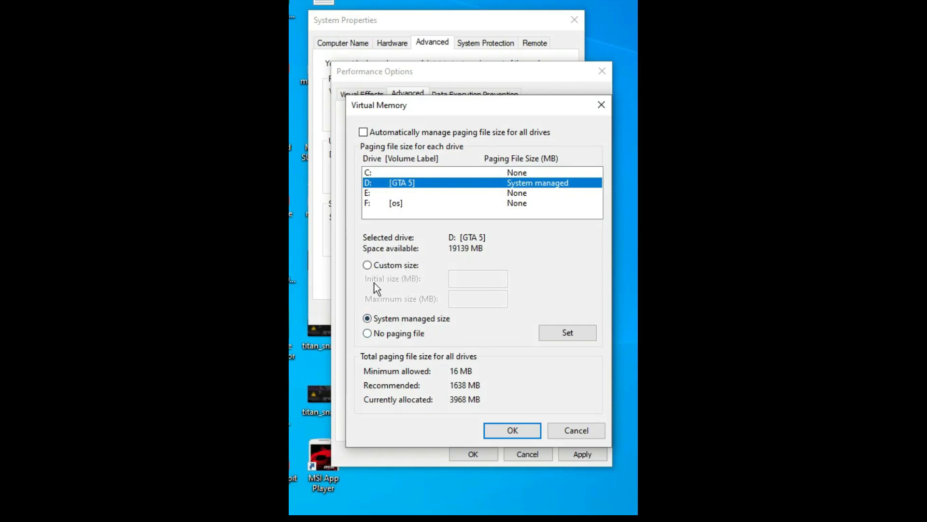
pyautogui.click(374, 266)
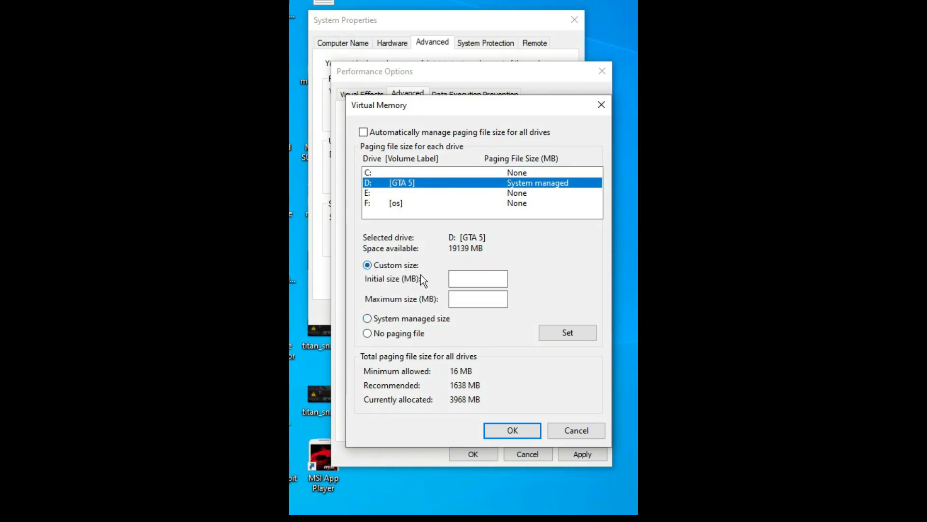
pyautogui.click(481, 274)
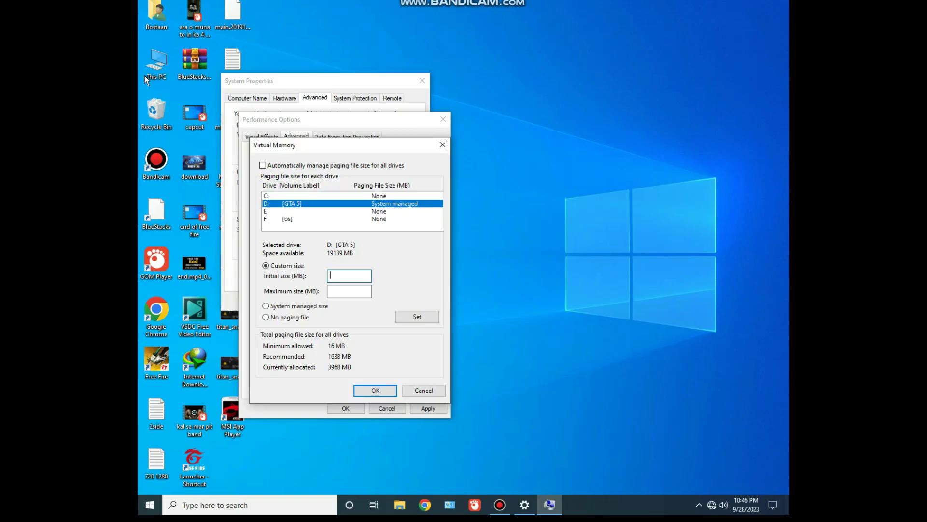
# - Check the installed RAM in this PC's device specifications, highlighting the amount, to work out the paging file size
pyautogui.rightClick(145, 73)
pyautogui.rightClick(144, 61)
pyautogui.click(197, 179)
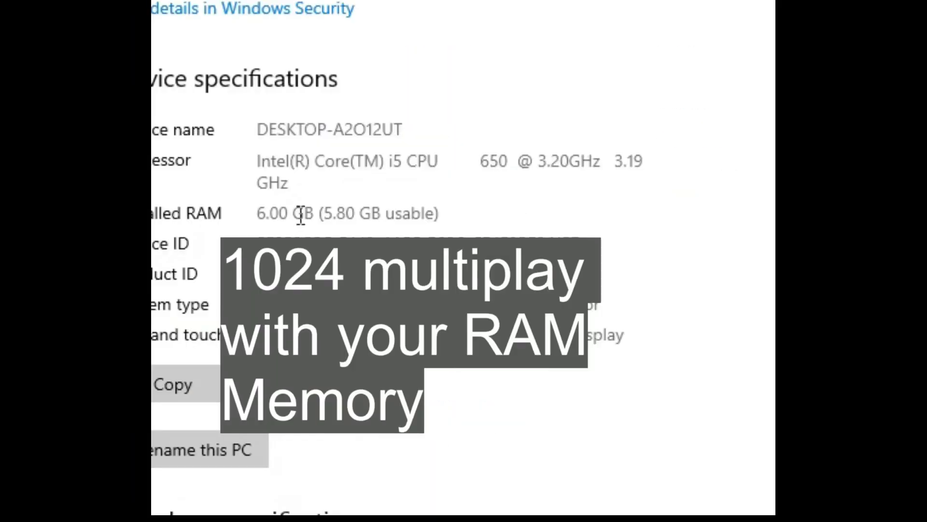
pyautogui.moveTo(328, 162); pyautogui.dragTo(306, 161)
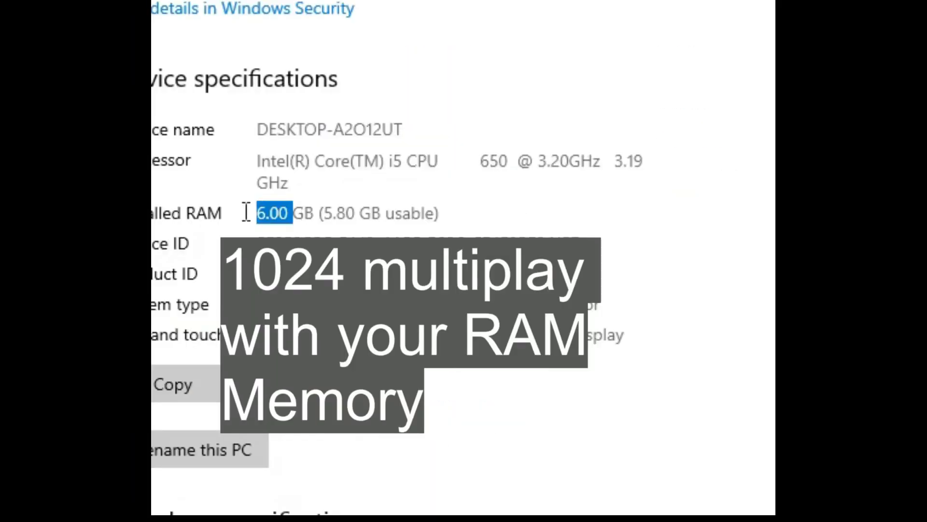
pyautogui.click(310, 218)
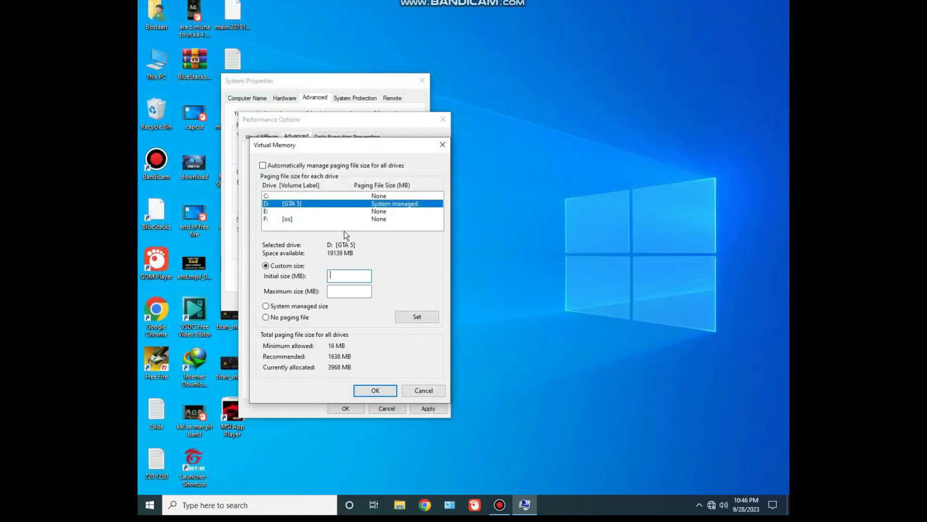
# - Set drive D:'s initial and maximum paging file size to 6144 MB and accept the restart notice
pyautogui.write('6144')
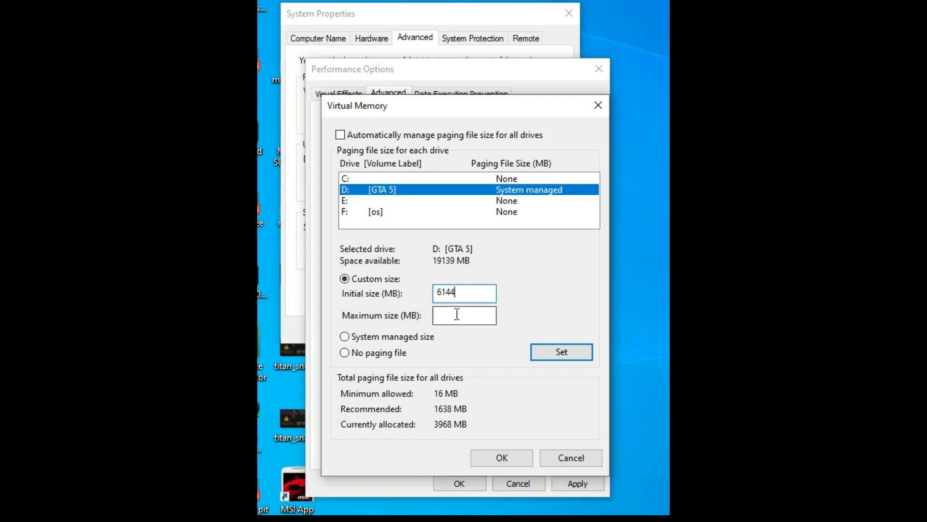
pyautogui.click(459, 314)
pyautogui.write('6144')
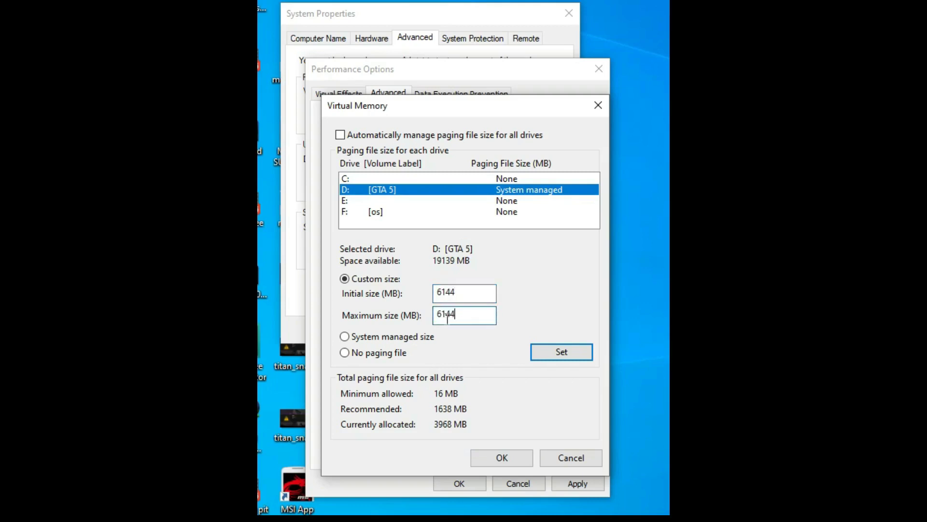
pyautogui.click(558, 349)
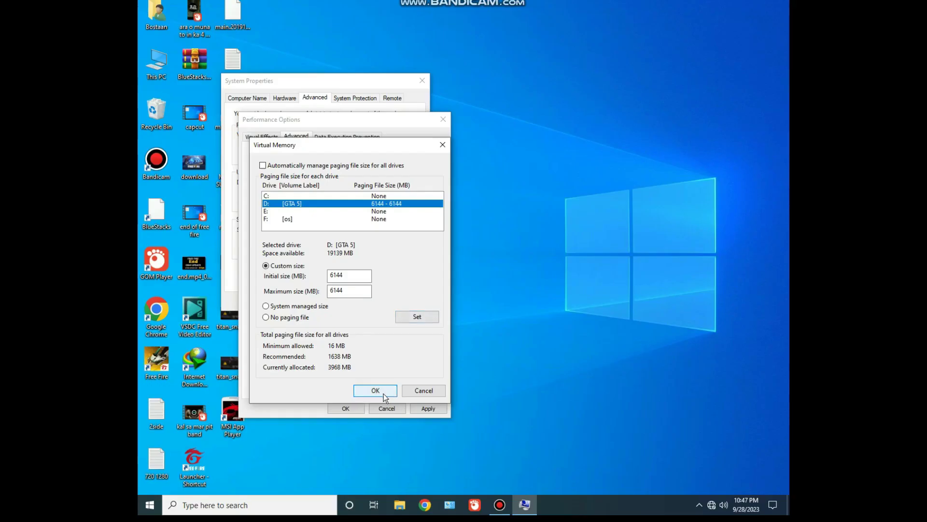
pyautogui.click(502, 458)
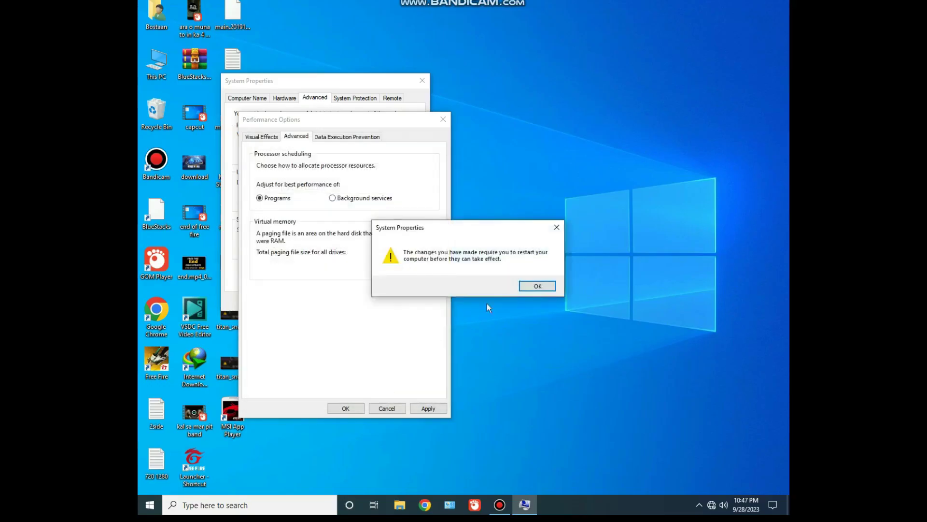
pyautogui.click(529, 285)
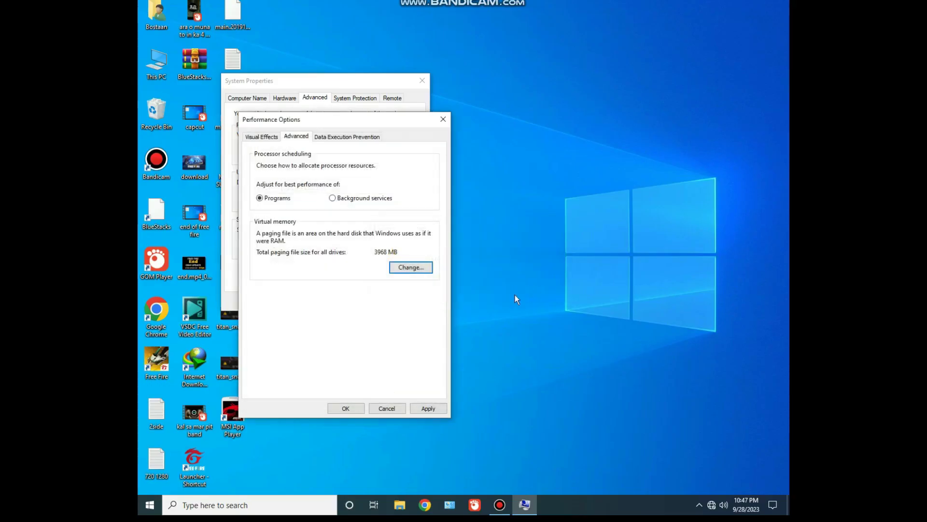
# - Set processor scheduling to favour Programs, apply it, and close Performance Options and System Properties
pyautogui.click(266, 199)
pyautogui.click(421, 408)
pyautogui.click(344, 408)
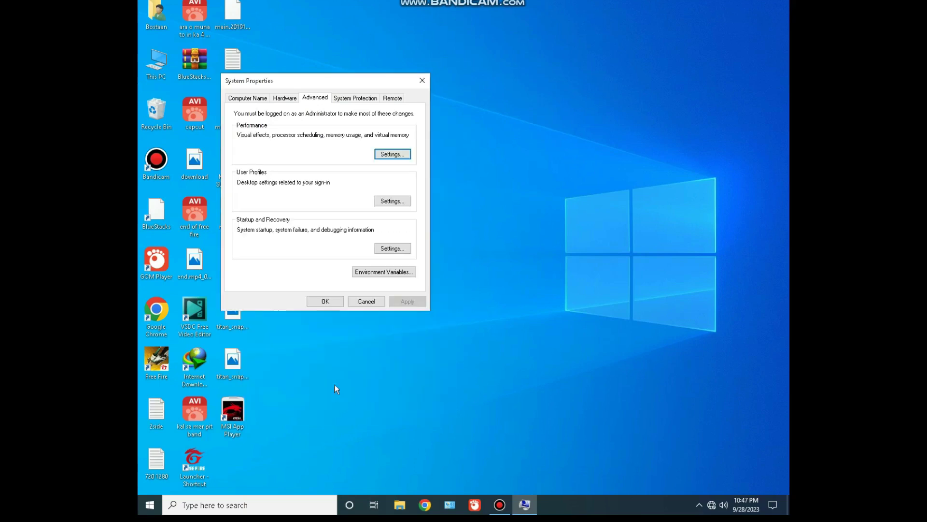
pyautogui.click(327, 301)
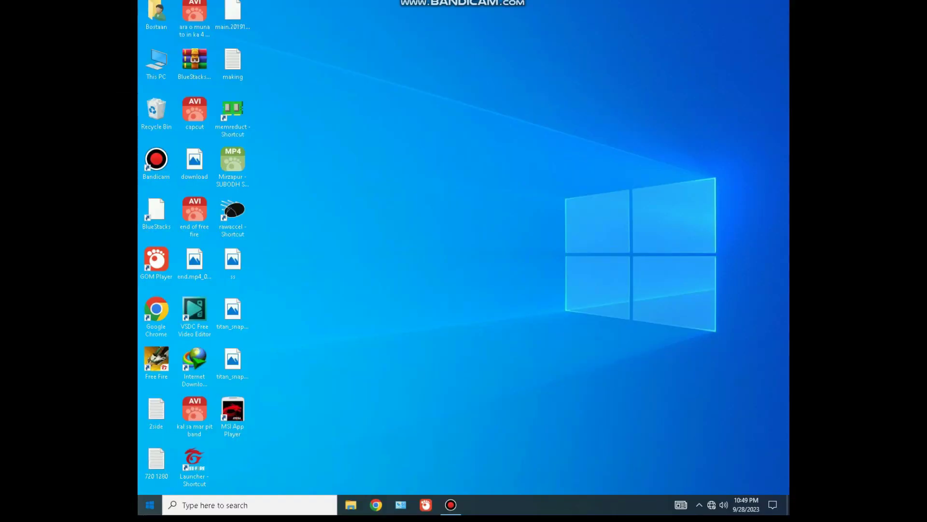
# - Search Windows Settings for "game", open Game Mode settings and switch Game Mode off
pyautogui.press('super')
pyautogui.click(156, 456)
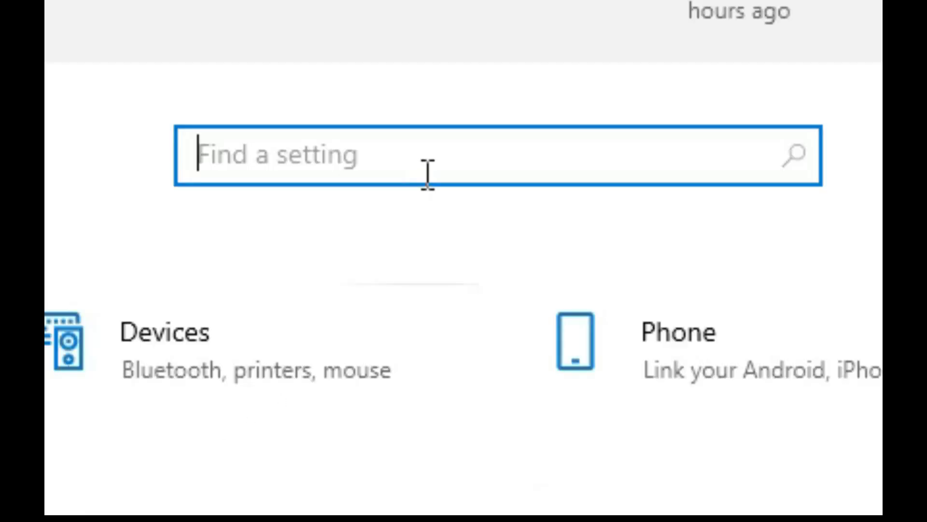
pyautogui.write('gm')
pyautogui.press('BackSpace')
pyautogui.write('ame')
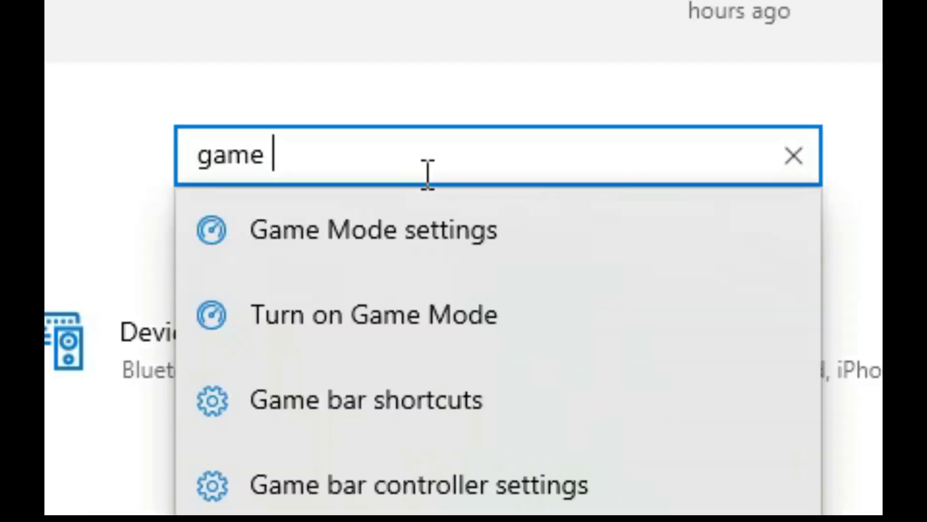
pyautogui.press('Down')
pyautogui.press('Return')
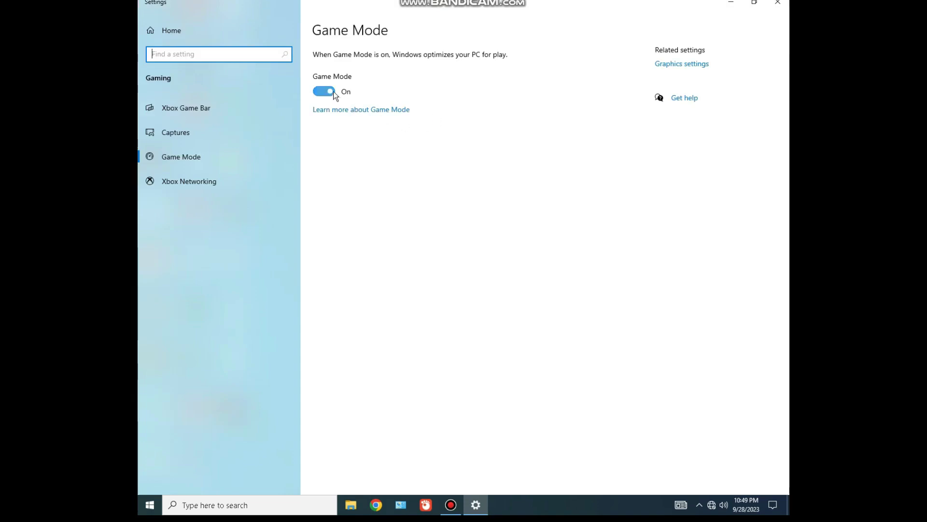
pyautogui.click(323, 92)
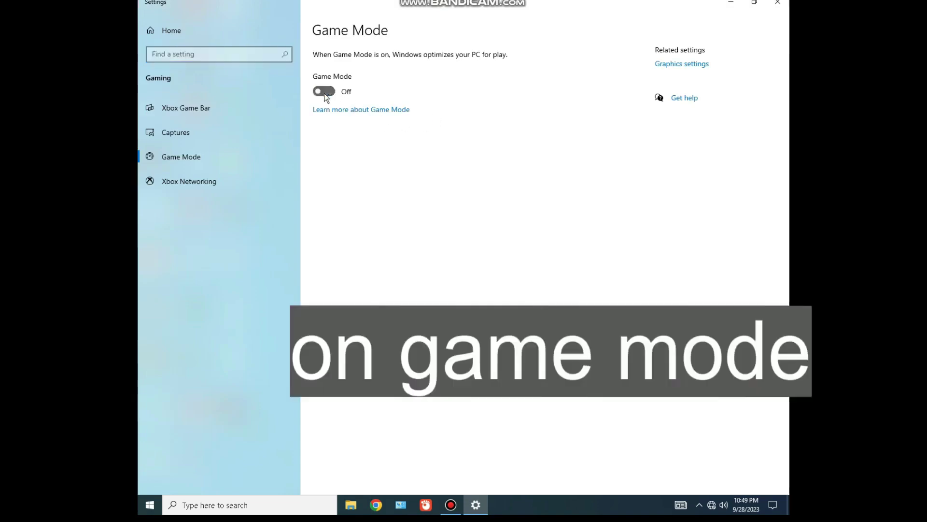
# - Check that Xbox Game Bar and its controller-button option are off, view the Captures page and close Settings
pyautogui.click(184, 189)
pyautogui.click(194, 110)
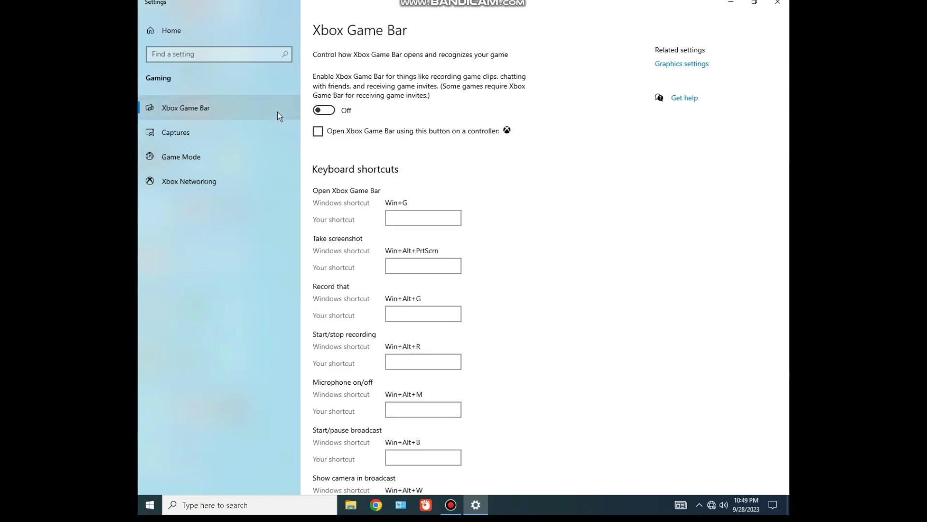
pyautogui.click(322, 113)
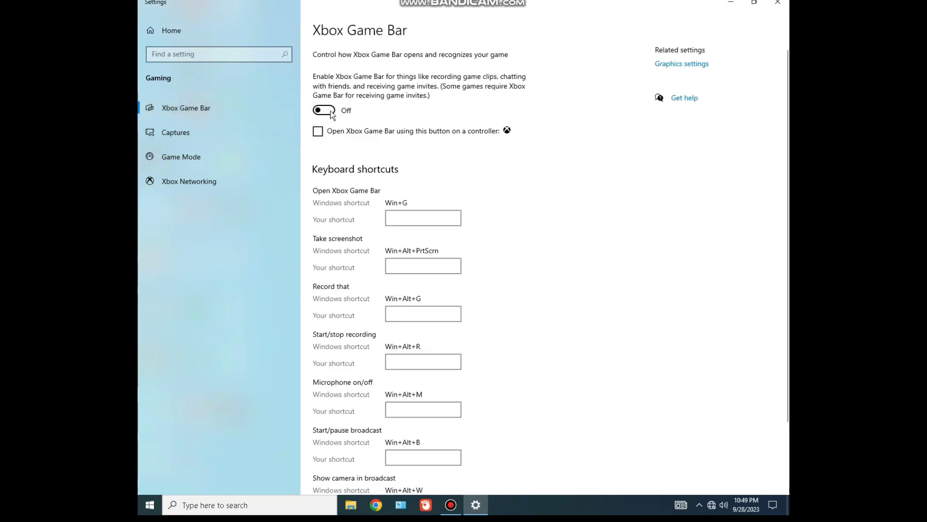
pyautogui.click(322, 110)
pyautogui.click(318, 132)
pyautogui.click(318, 132)
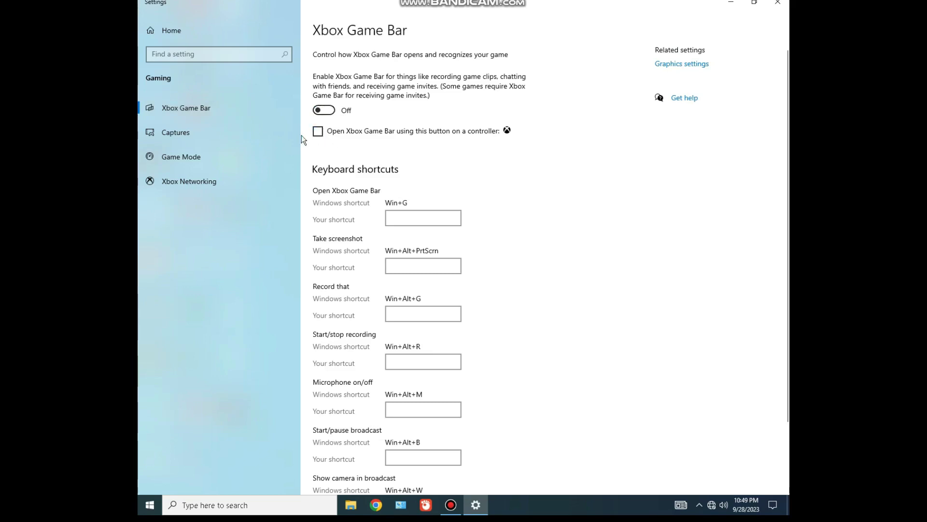
pyautogui.click(230, 132)
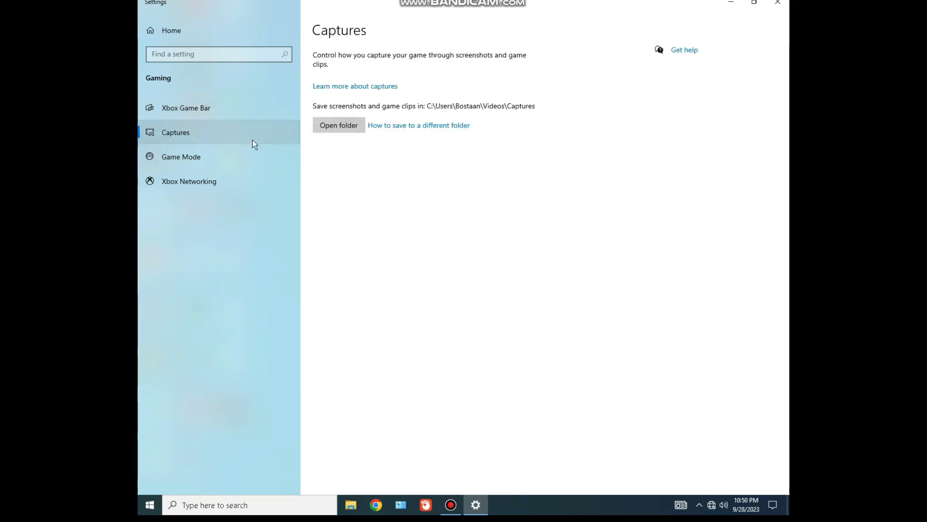
pyautogui.click(778, 2)
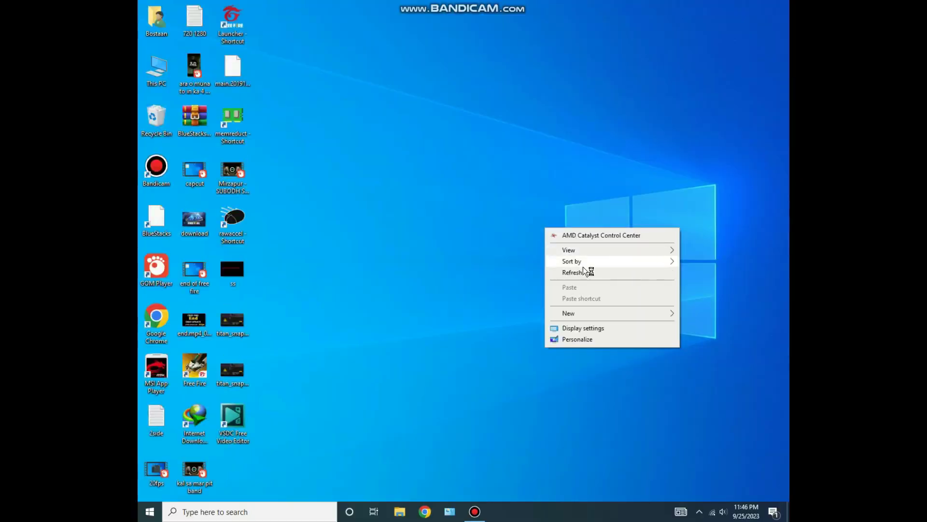
# - Open the adapter properties for Display 1 from the desktop's advanced display settings
pyautogui.rightClick(577, 266)
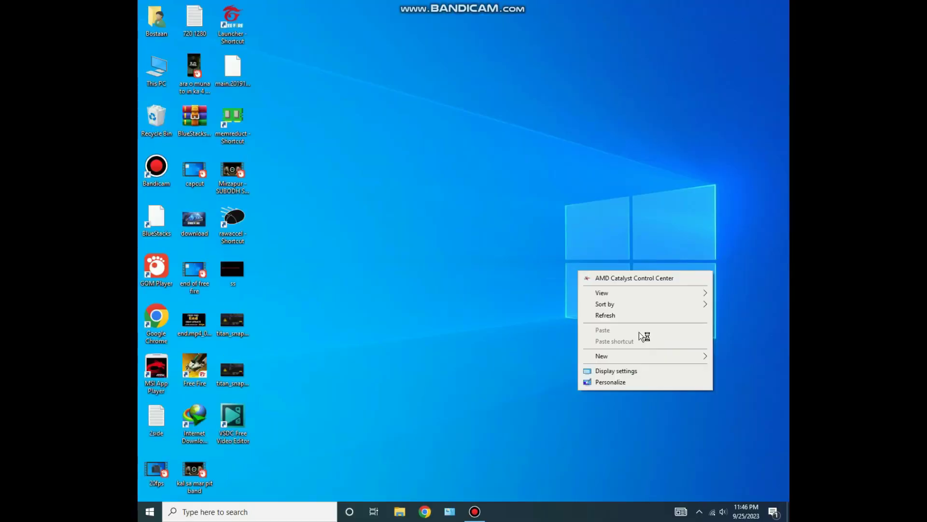
pyautogui.click(630, 372)
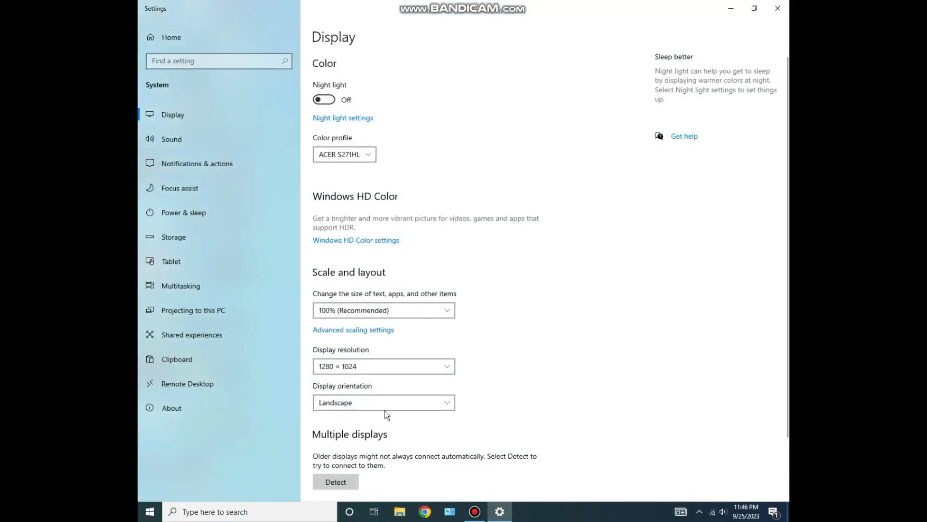
pyautogui.scroll(-3, 405, 413)
pyautogui.click(364, 435)
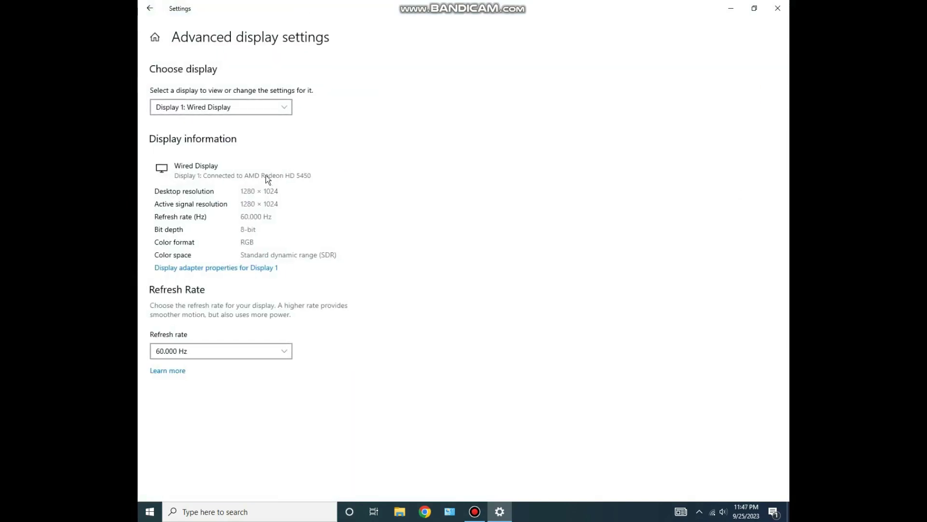
pyautogui.click(261, 267)
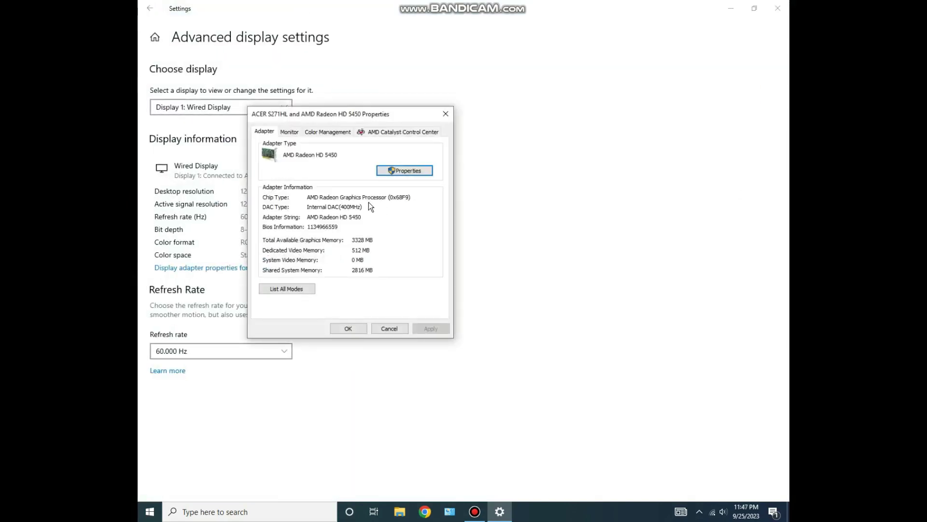